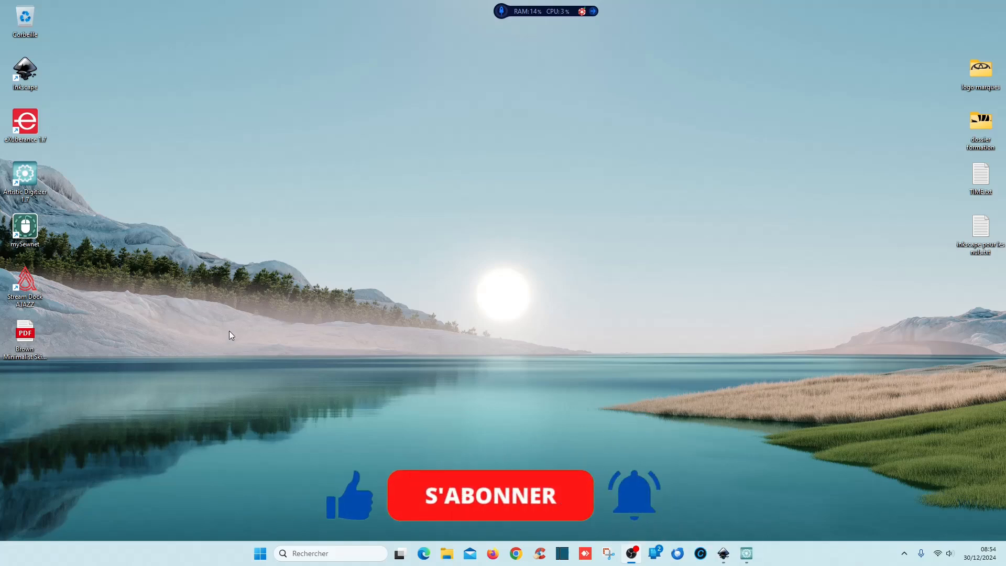
- Preview the Brown Minimalist Skincare Beauty Logo PDF from the desktop, and close it
{"action": "double_click", "coordinate": [30, 335]}
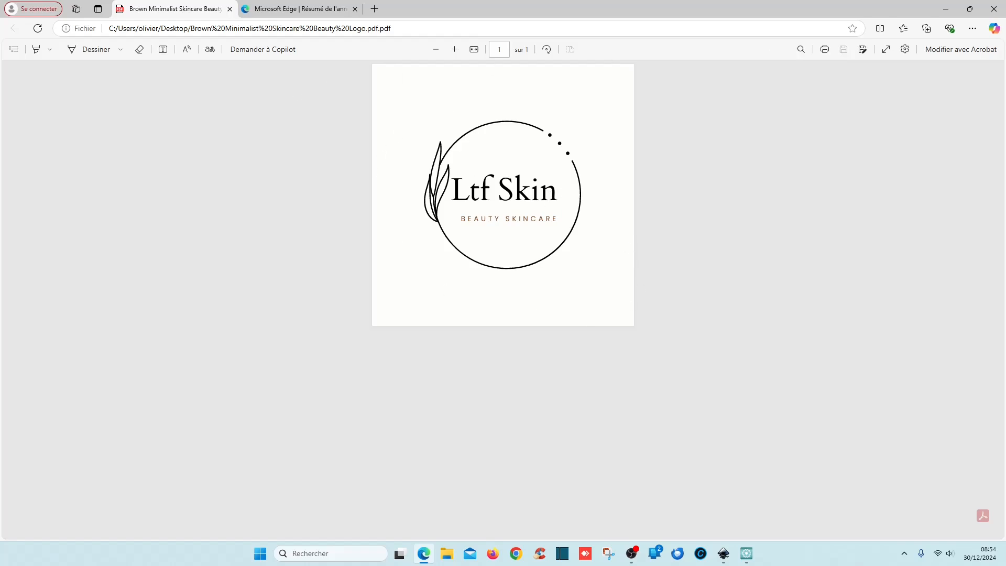
{"action": "left_click", "coordinate": [994, 9]}
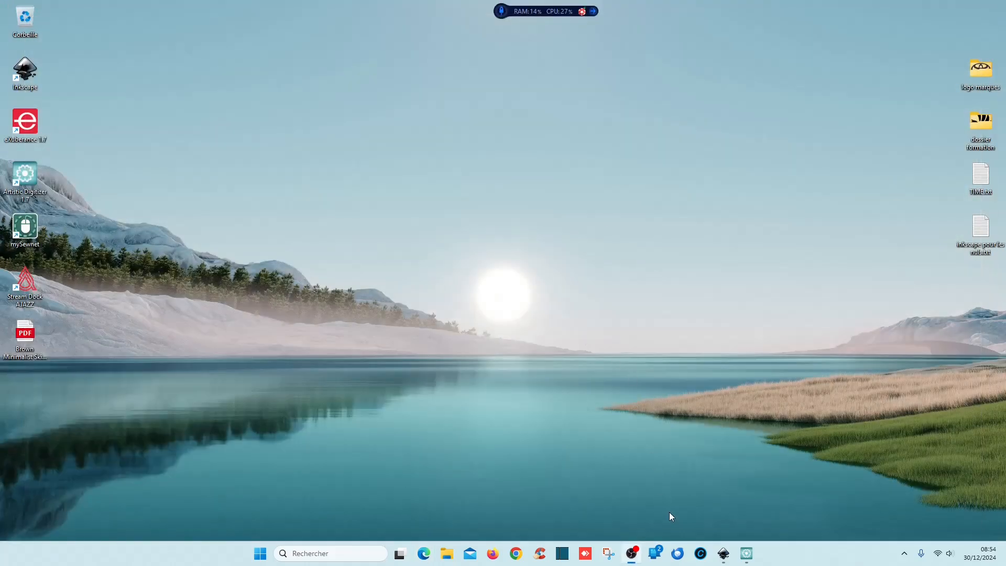
- Switch to Inkscape, import "Brown Minimalist Skincare Beauty Logo.pdf.pdf" from the desktop with page import disabled, and place it beside the blank page
{"action": "left_click", "coordinate": [724, 554]}
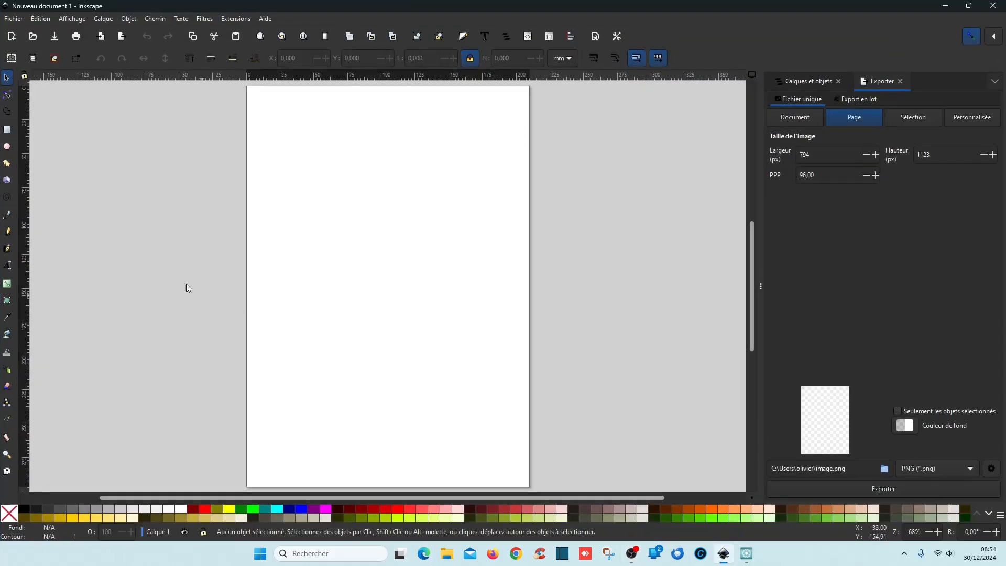
{"action": "left_click", "coordinate": [20, 19]}
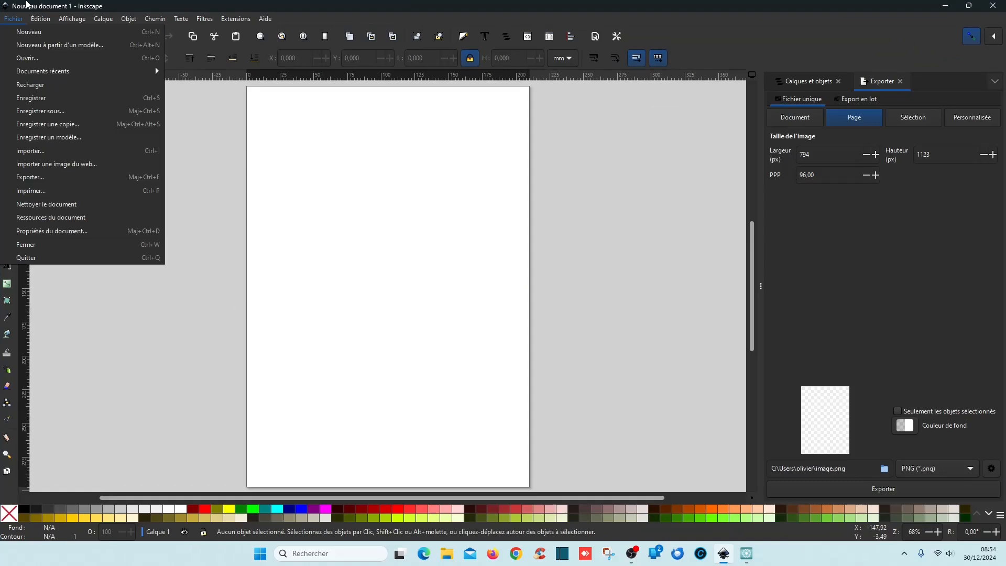
{"action": "left_click", "coordinate": [43, 155]}
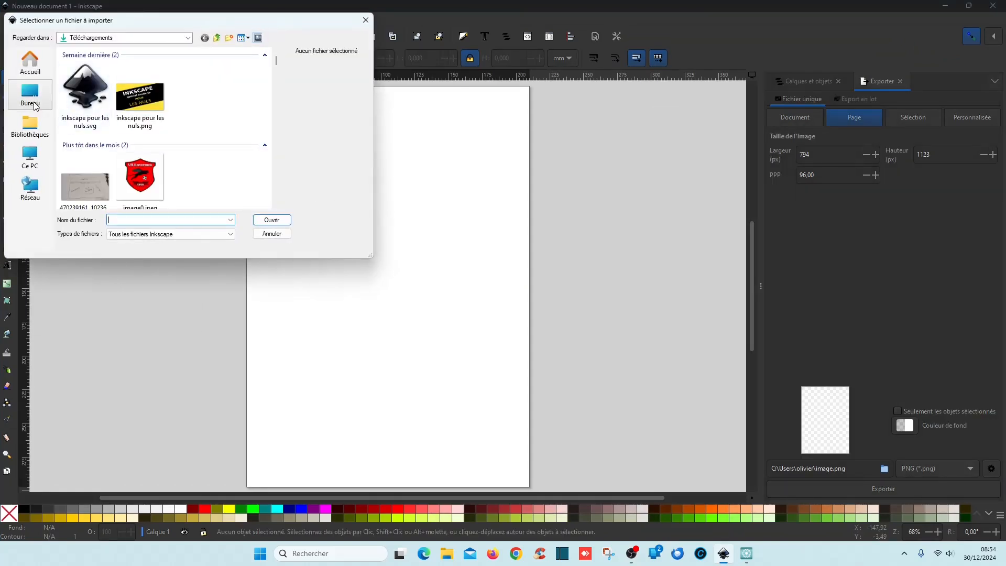
{"action": "left_click", "coordinate": [35, 107]}
{"action": "scroll", "coordinate": [173, 139], "scroll_direction": "down", "scroll_amount": 5}
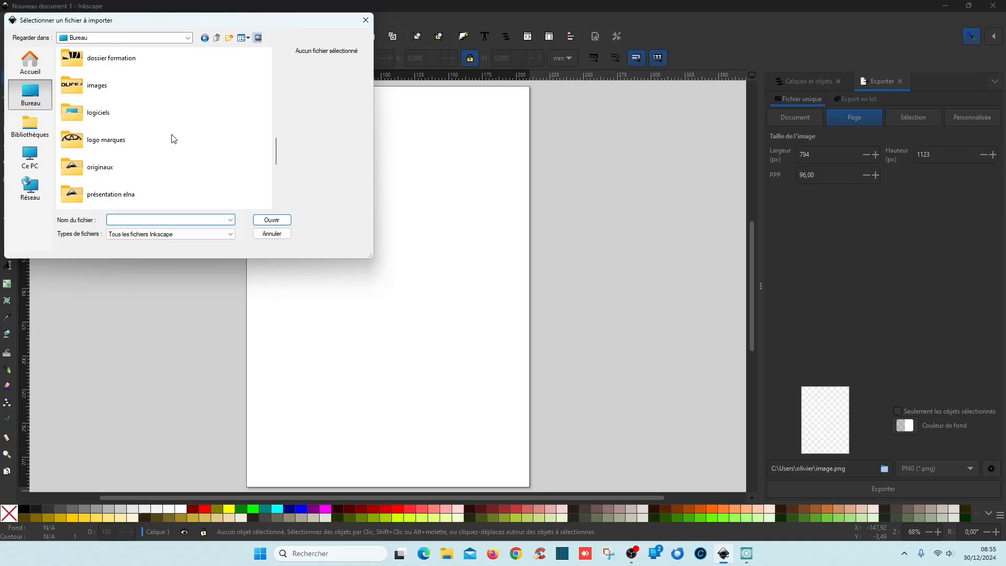
{"action": "scroll", "coordinate": [173, 139], "scroll_direction": "down", "scroll_amount": 5}
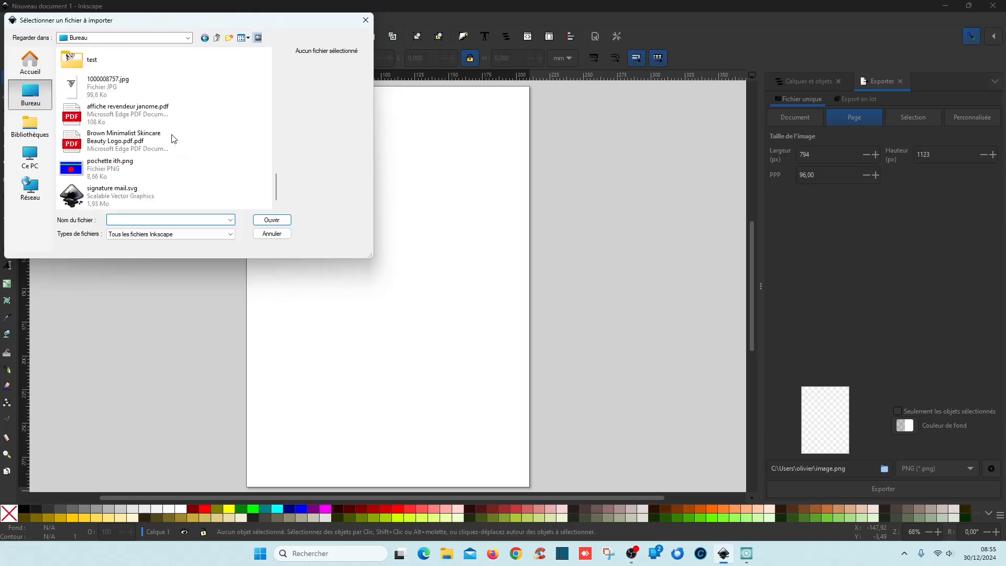
{"action": "left_click", "coordinate": [120, 144]}
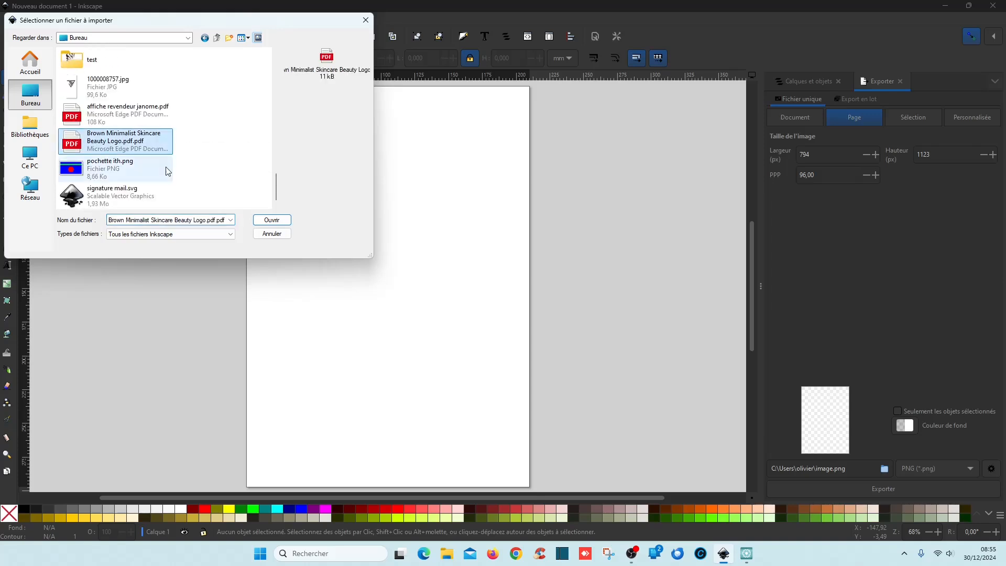
{"action": "left_click", "coordinate": [272, 222]}
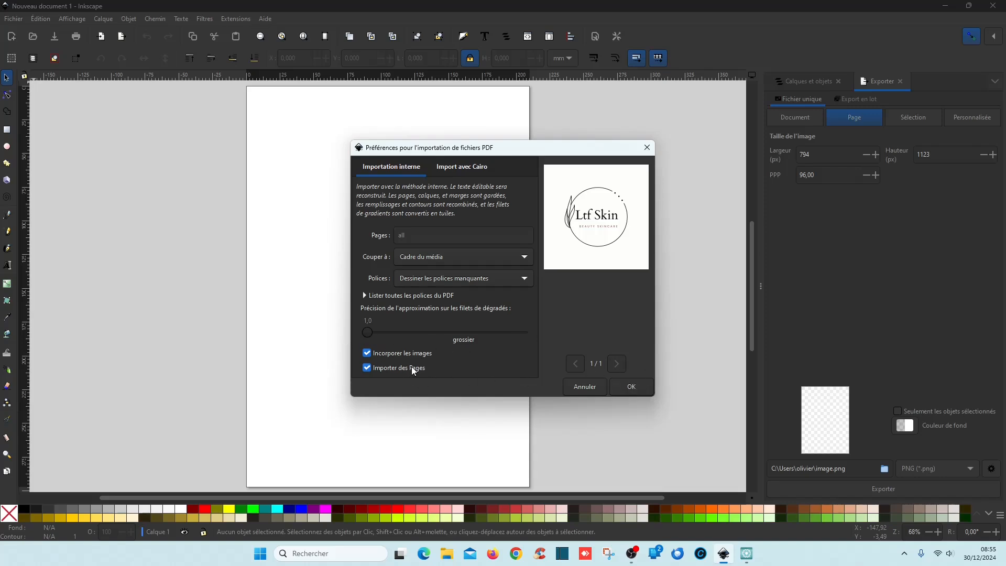
{"action": "left_click", "coordinate": [368, 369]}
{"action": "left_click", "coordinate": [635, 386]}
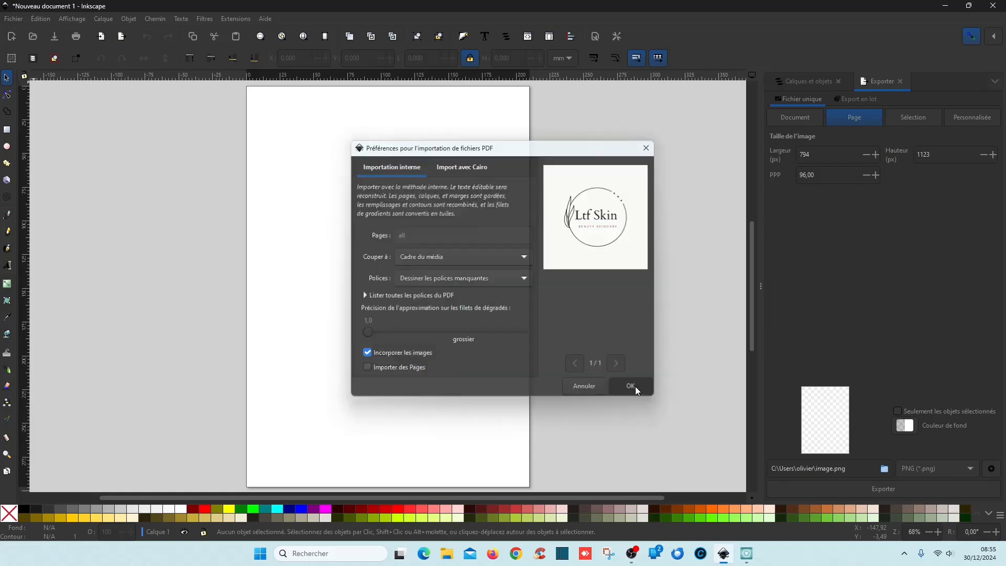
{"action": "left_click_drag", "start_coordinate": [74, 174], "coordinate": [183, 290]}
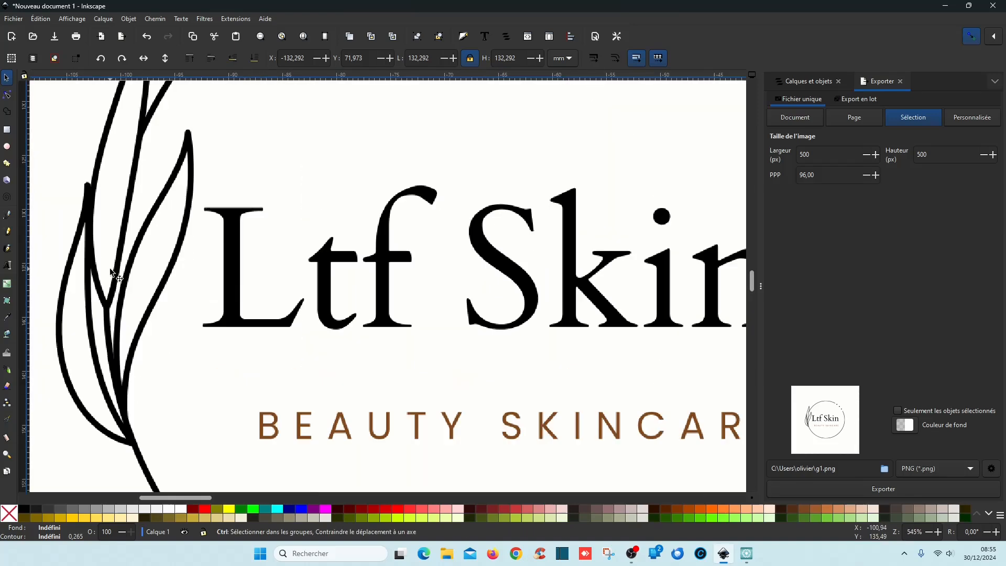
- Examine the outlines of the leaves and the "Ltf Skin" lettering at high magnification
{"action": "scroll", "coordinate": [107, 281], "scroll_direction": "up", "scroll_amount": 6, "text": "ctrl"}
{"action": "scroll", "coordinate": [116, 270], "scroll_direction": "up", "scroll_amount": 2, "text": "ctrl"}
{"action": "scroll", "coordinate": [117, 270], "scroll_direction": "down", "scroll_amount": 3, "text": "ctrl"}
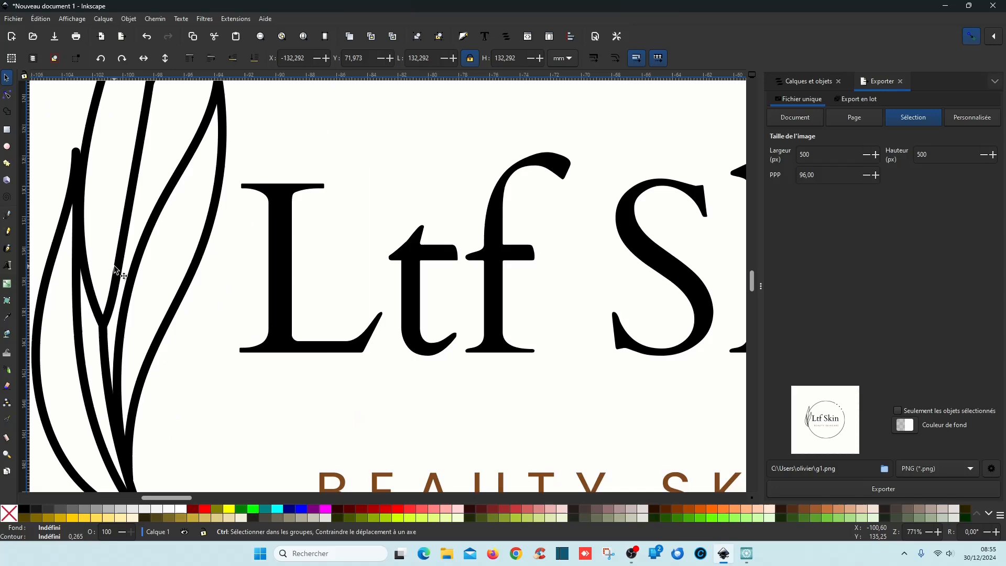
{"action": "scroll", "coordinate": [260, 265], "scroll_direction": "up", "scroll_amount": 6, "text": "ctrl"}
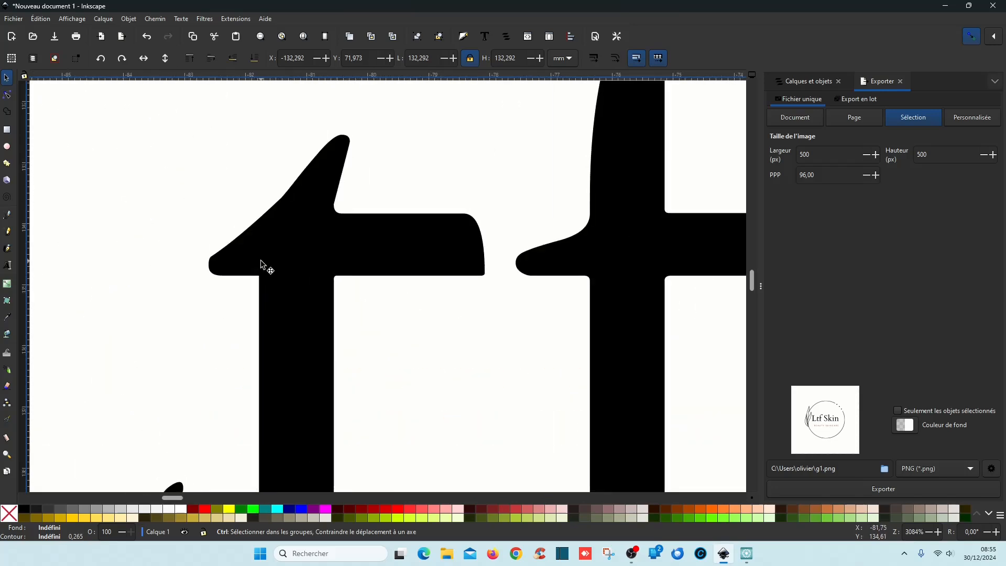
{"action": "scroll", "coordinate": [262, 260], "scroll_direction": "up", "scroll_amount": 1, "text": "ctrl"}
{"action": "scroll", "coordinate": [262, 260], "scroll_direction": "down", "scroll_amount": 8, "text": "ctrl"}
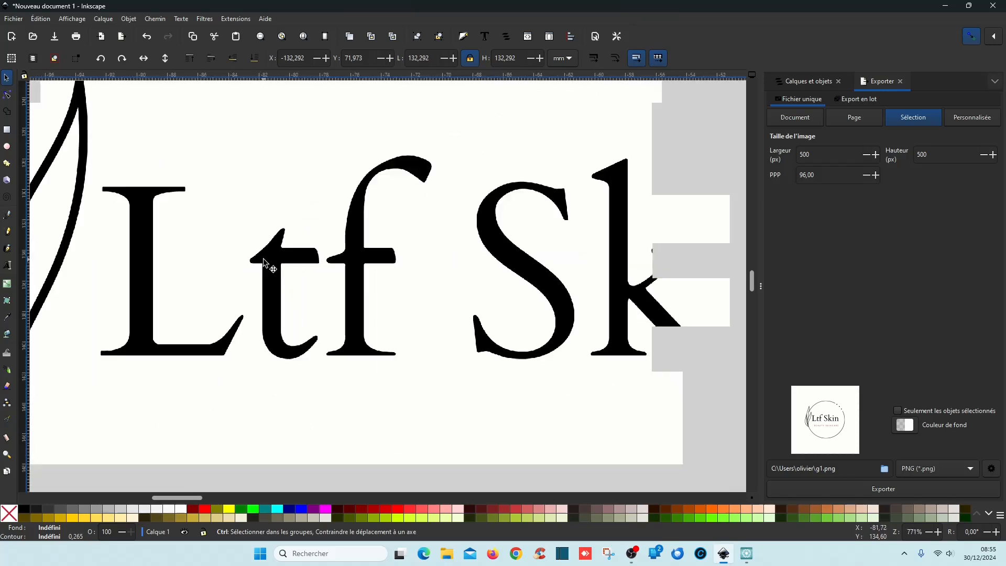
{"action": "scroll", "coordinate": [264, 264], "scroll_direction": "down", "scroll_amount": 1, "text": "ctrl"}
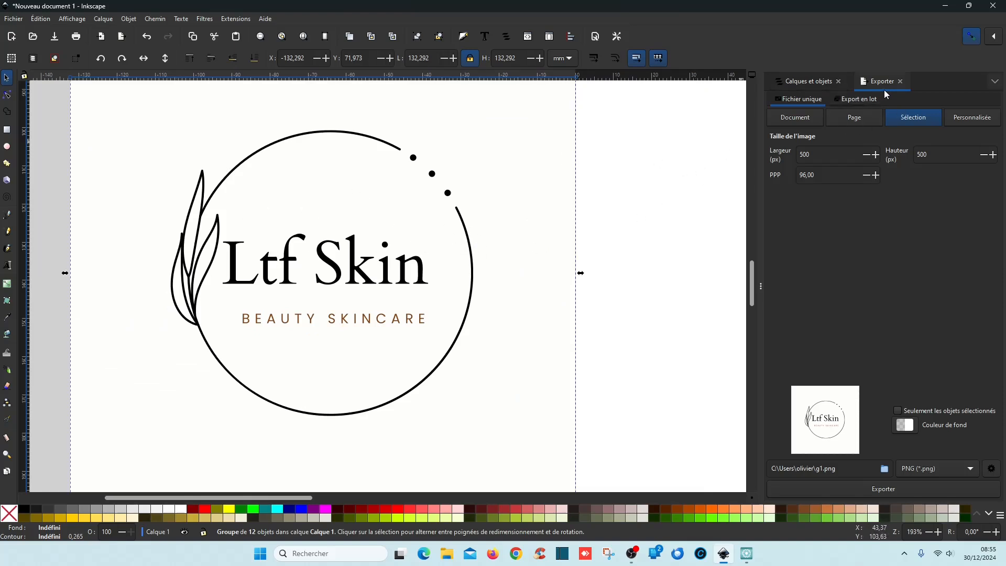
- Close the export settings and move the imported logo clear of the page, to about X -149.6 mm, Y 55 mm
{"action": "left_click", "coordinate": [900, 82]}
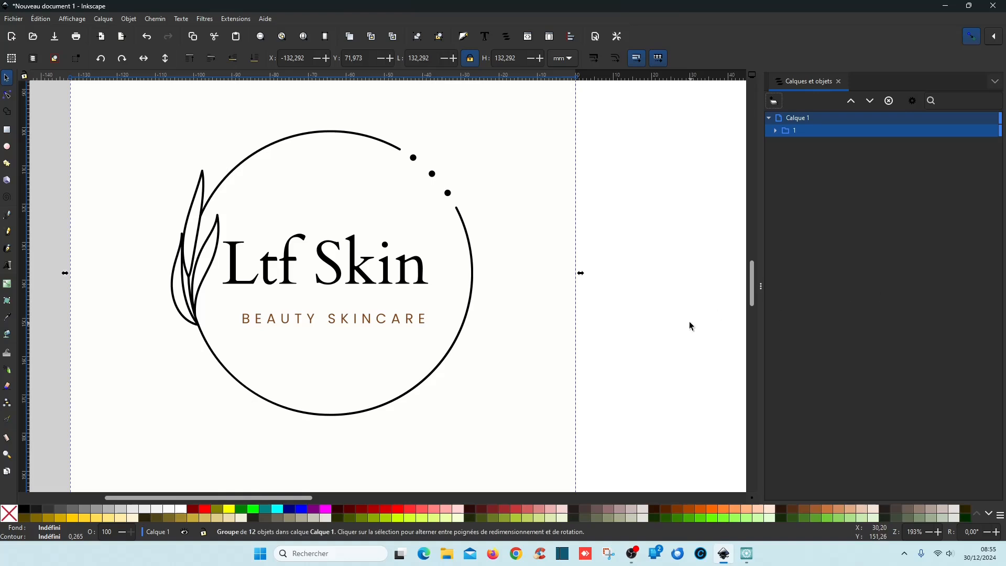
{"action": "scroll", "coordinate": [410, 332], "scroll_direction": "down", "scroll_amount": 2}
{"action": "left_click_drag", "start_coordinate": [343, 326], "coordinate": [321, 289]}
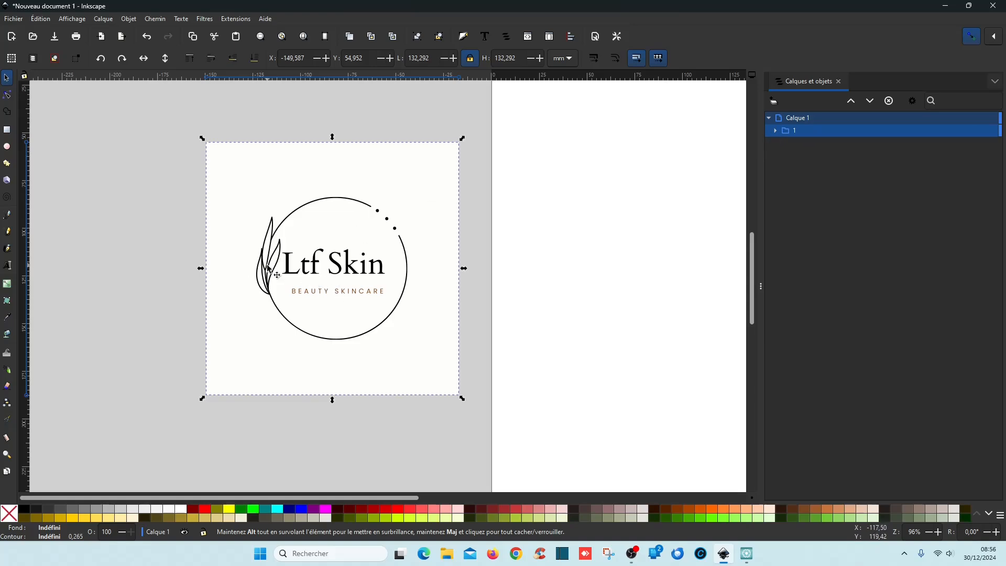
- Inspect the leaf strokes at extreme magnification and return to a view of the whole circular logo
{"action": "scroll", "coordinate": [268, 267], "scroll_direction": "up", "scroll_amount": 7}
{"action": "scroll", "coordinate": [268, 267], "scroll_direction": "up", "scroll_amount": 9}
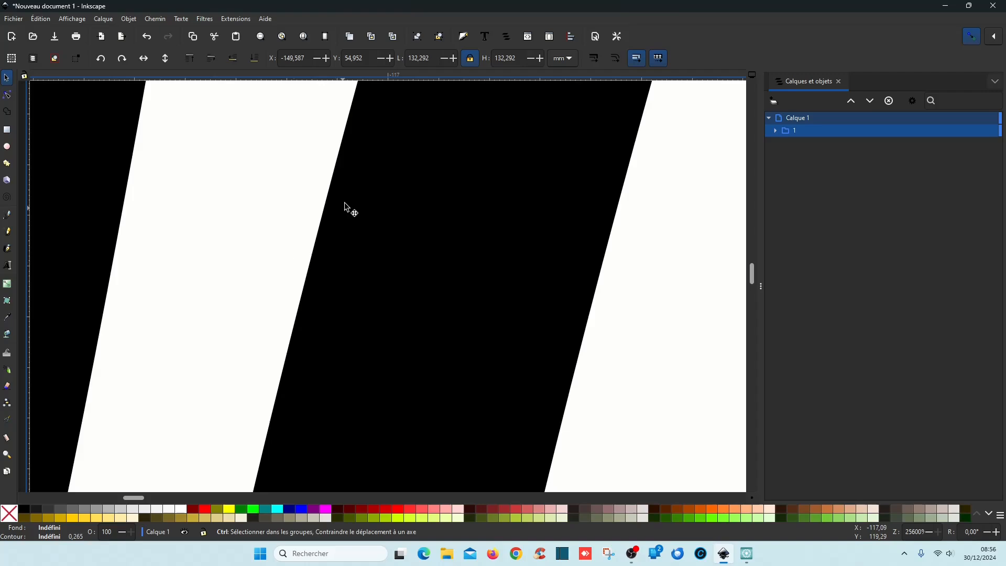
{"action": "scroll", "coordinate": [317, 285], "scroll_direction": "down", "scroll_amount": 6}
{"action": "scroll", "coordinate": [317, 283], "scroll_direction": "down", "scroll_amount": 7}
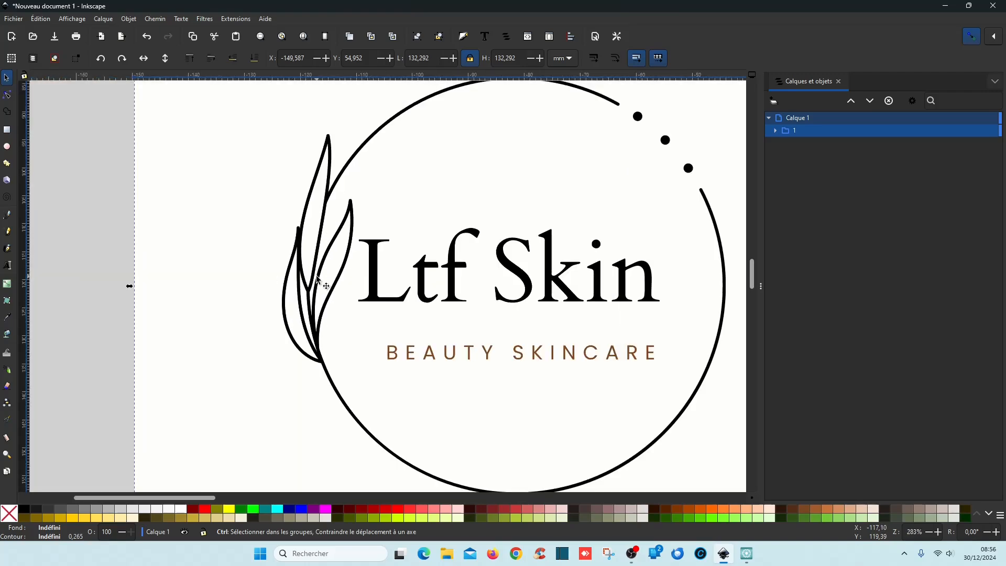
{"action": "scroll", "coordinate": [317, 282], "scroll_direction": "down", "scroll_amount": 10}
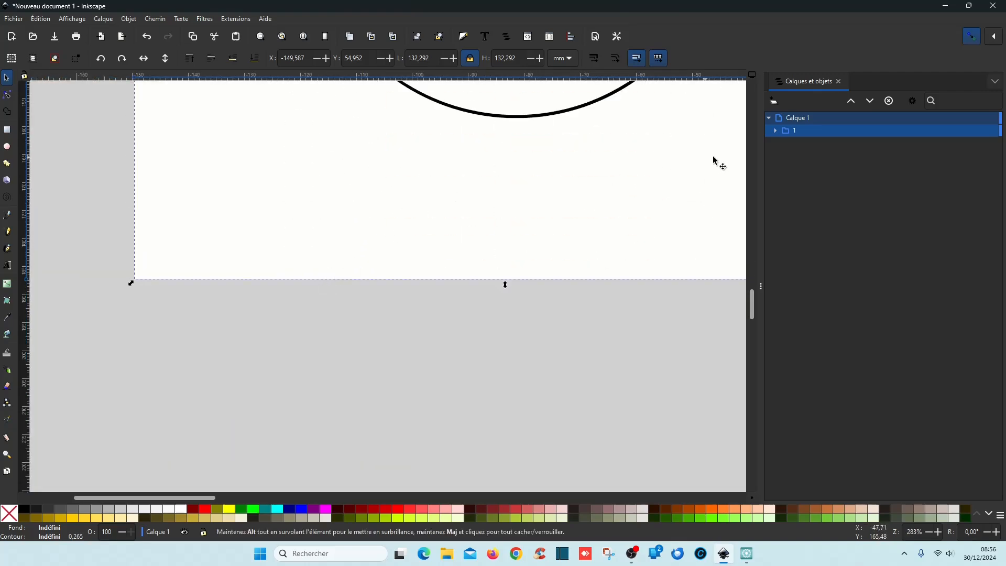
{"action": "scroll", "coordinate": [538, 203], "scroll_direction": "down", "scroll_amount": 3}
{"action": "scroll", "coordinate": [538, 203], "scroll_direction": "up", "scroll_amount": 2}
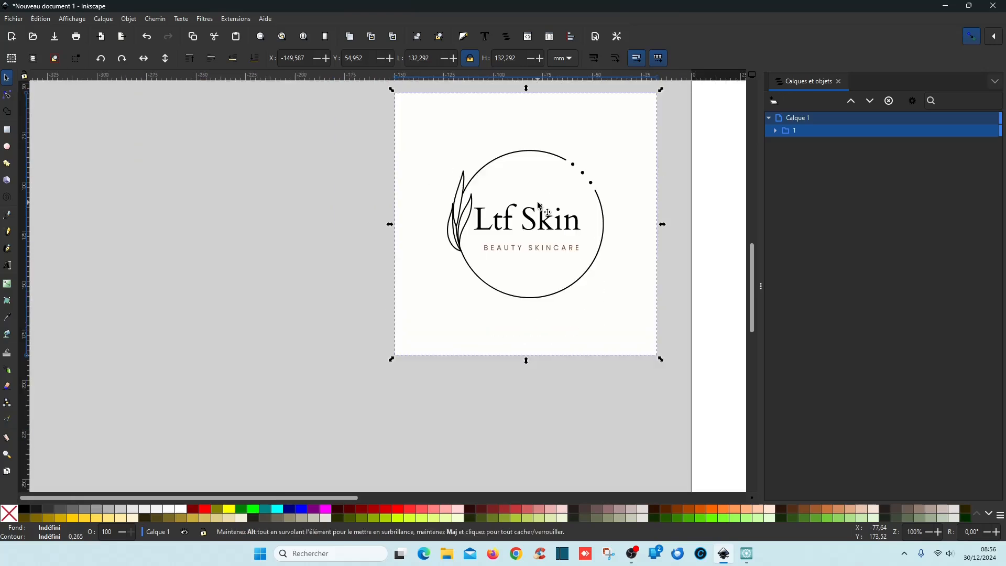
{"action": "scroll", "coordinate": [553, 240], "scroll_direction": "up", "scroll_amount": 1}
{"action": "left_click_drag", "start_coordinate": [552, 237], "coordinate": [510, 256]}
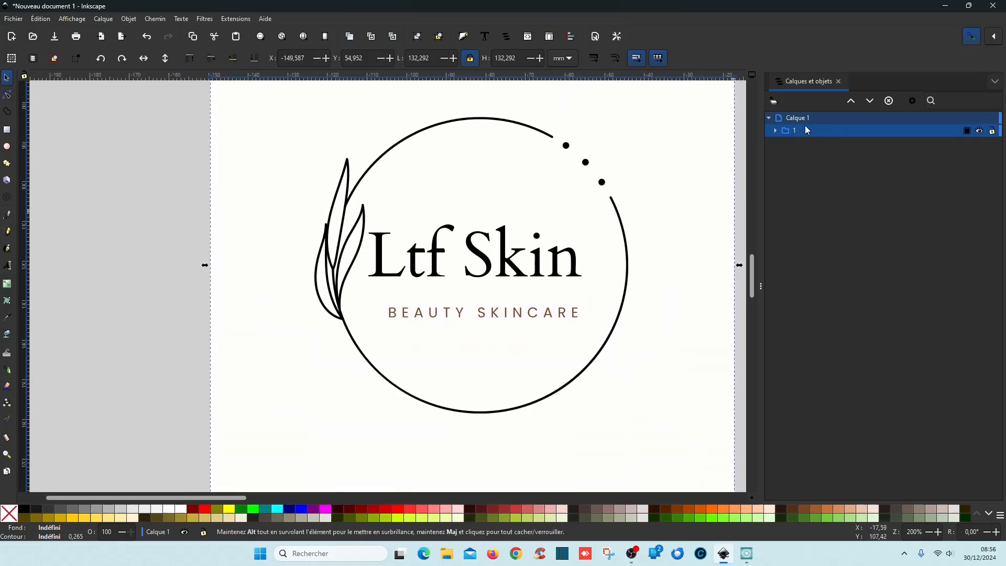
- Expand the imported group's object list and delete its two white background shapes, path1 and path3
{"action": "left_click", "coordinate": [775, 130]}
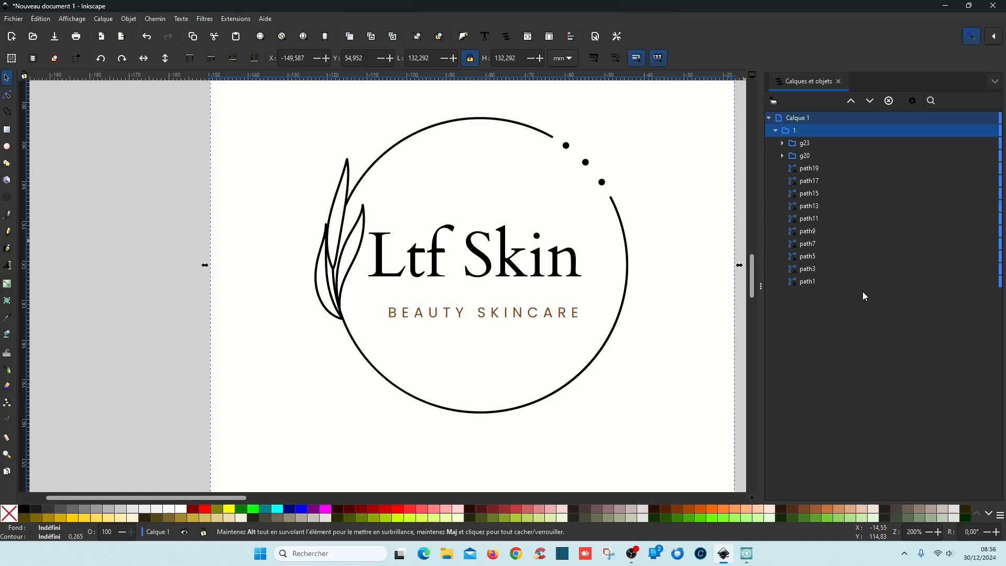
{"action": "left_click", "coordinate": [828, 284]}
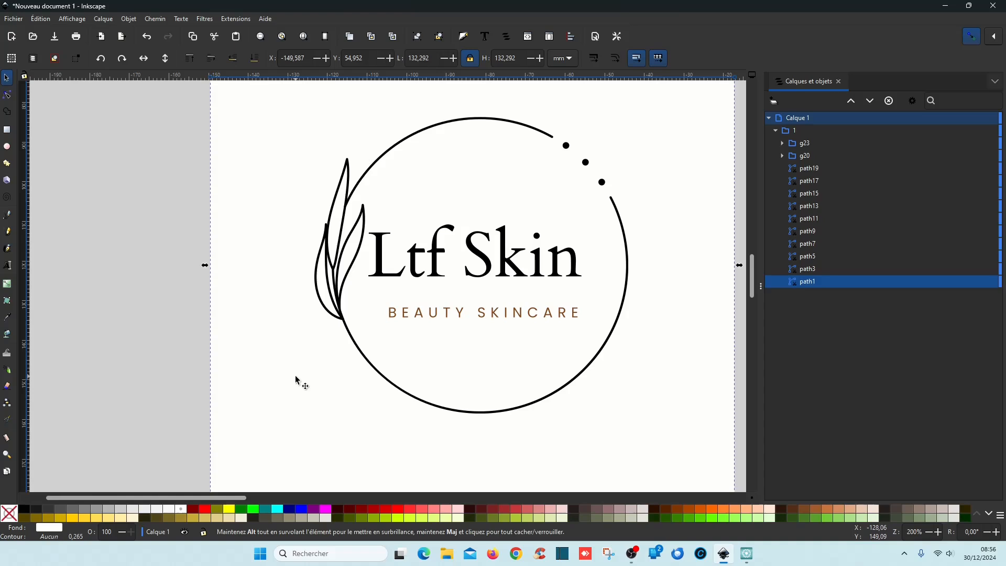
{"action": "key", "text": "Delete"}
{"action": "left_click", "coordinate": [812, 268]}
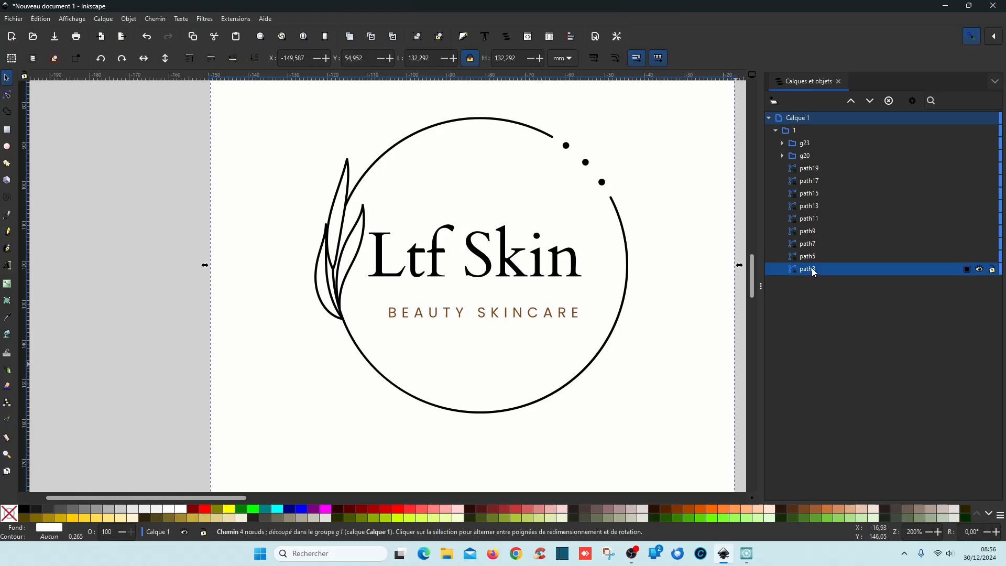
{"action": "key", "text": "Delete"}
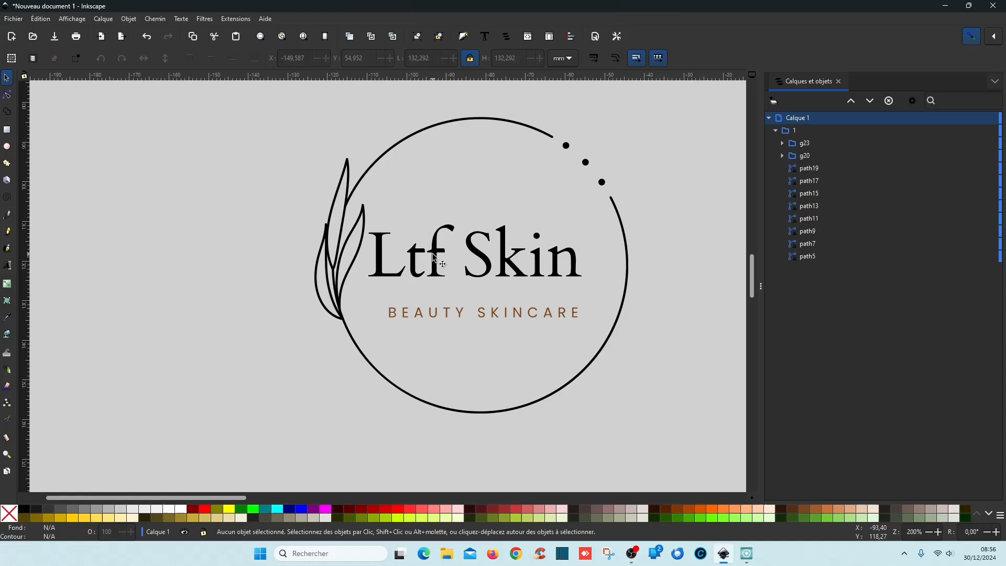
- Rename the circle's upper arc, path5, as "courbe haut"
{"action": "left_click", "coordinate": [813, 256]}
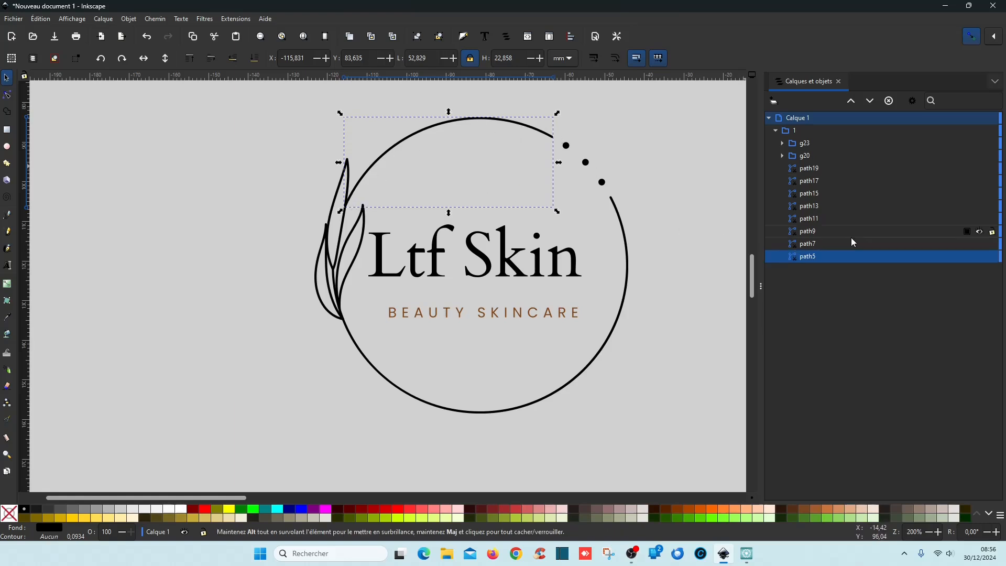
{"action": "double_click", "coordinate": [818, 259]}
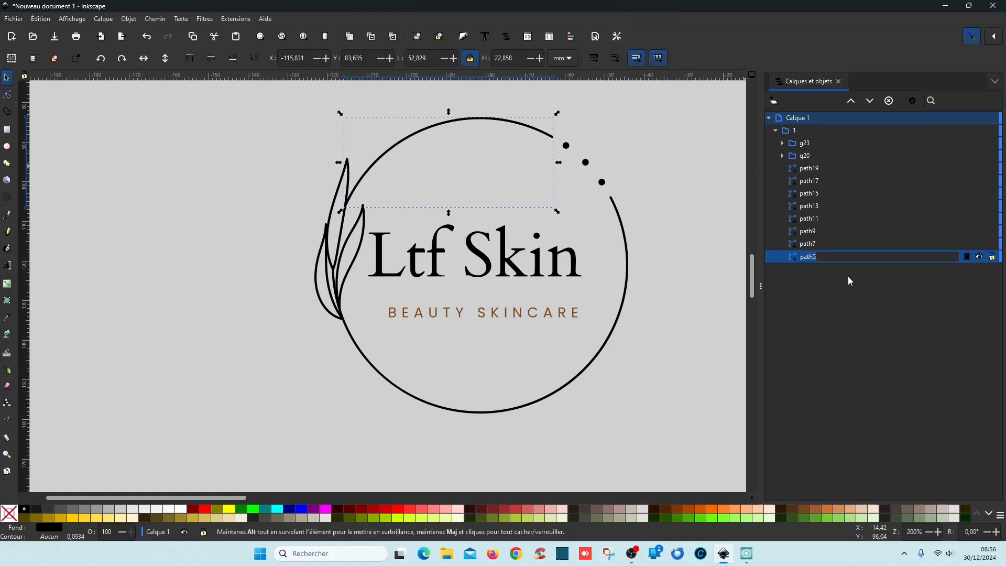
{"action": "type", "text": "courbe haut"}
{"action": "key", "text": "Return"}
- Test a red fill on the circle's lower arc, restore black, and rename the path "courbe bas"
{"action": "left_click", "coordinate": [836, 245]}
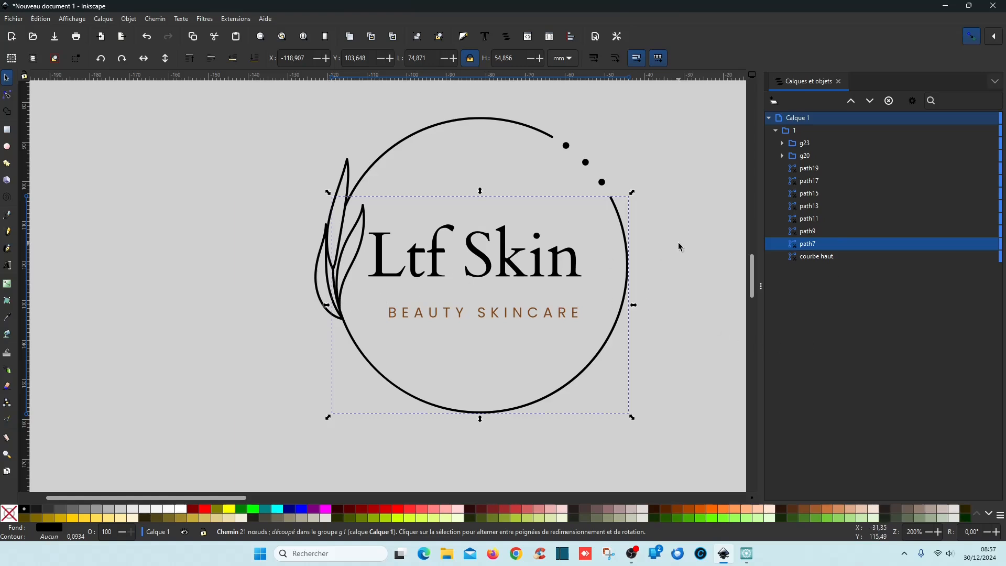
{"action": "left_click", "coordinate": [207, 513]}
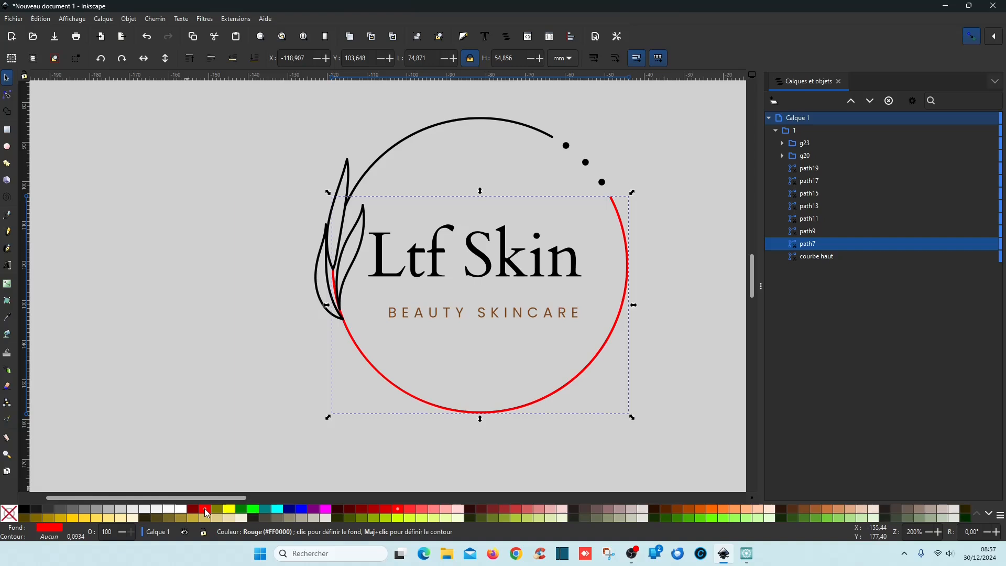
{"action": "left_click", "coordinate": [26, 511]}
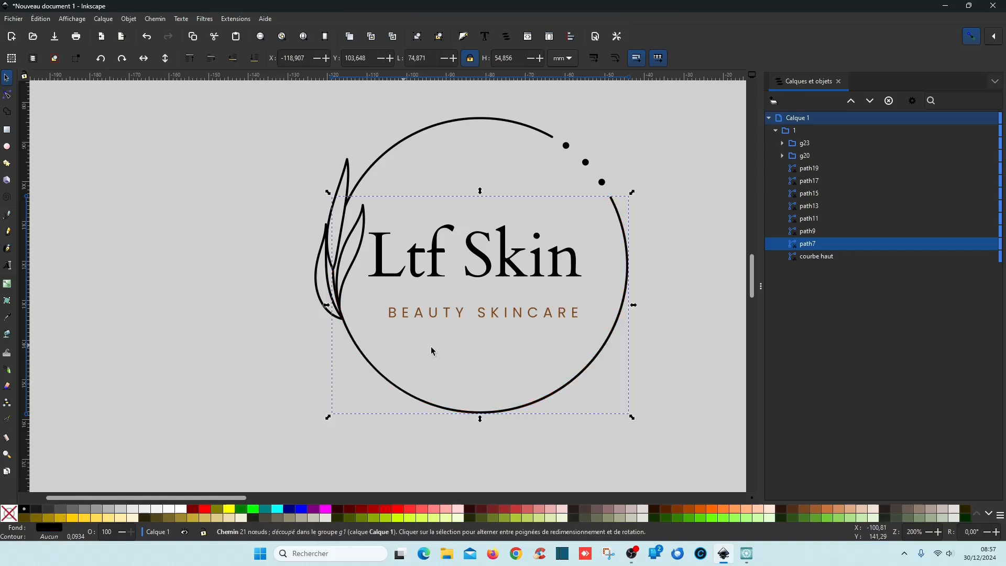
{"action": "double_click", "coordinate": [830, 244]}
{"action": "type", "text": "c"}
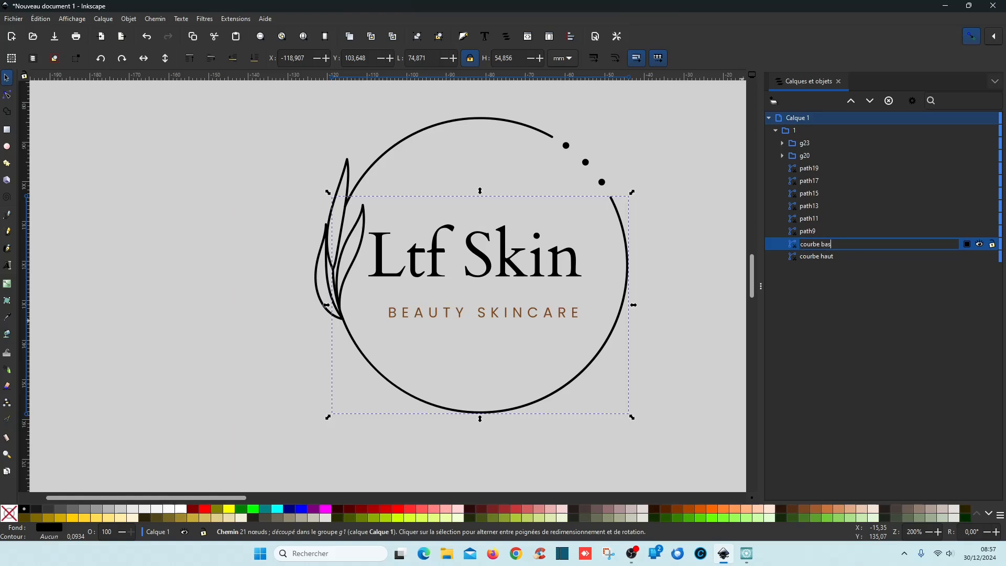
{"action": "type", "text": "ourbe bas"}
{"action": "key", "text": "Return"}
- Check which dots path9, path11 and path13 stand for, and rename the lowest dot, path9, as "pt"
{"action": "left_click", "coordinate": [830, 233]}
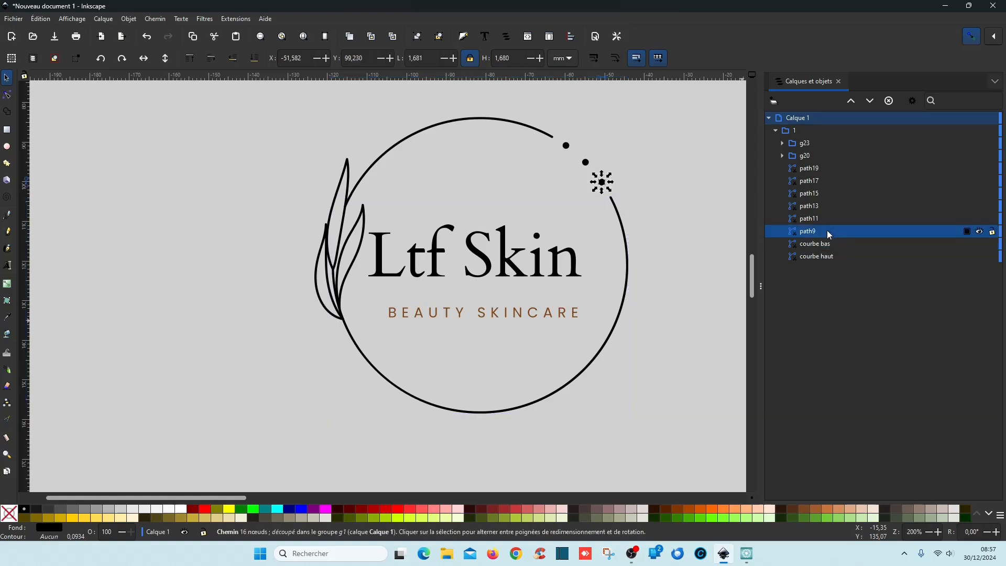
{"action": "left_click", "coordinate": [831, 219]}
{"action": "left_click", "coordinate": [831, 206]}
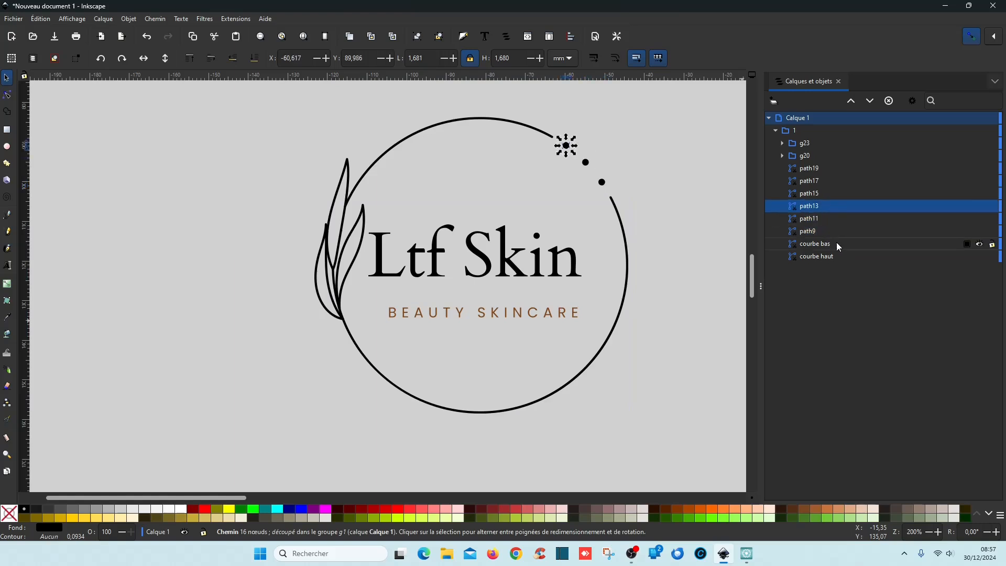
{"action": "left_click", "coordinate": [832, 233]}
{"action": "double_click", "coordinate": [831, 232]}
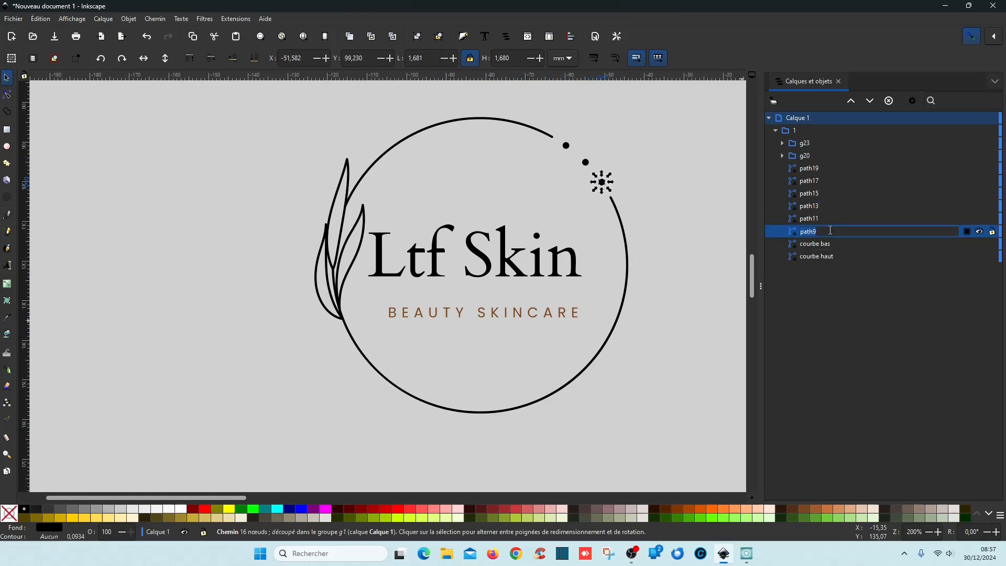
{"action": "type", "text": "pt"}
{"action": "key", "text": "Return"}
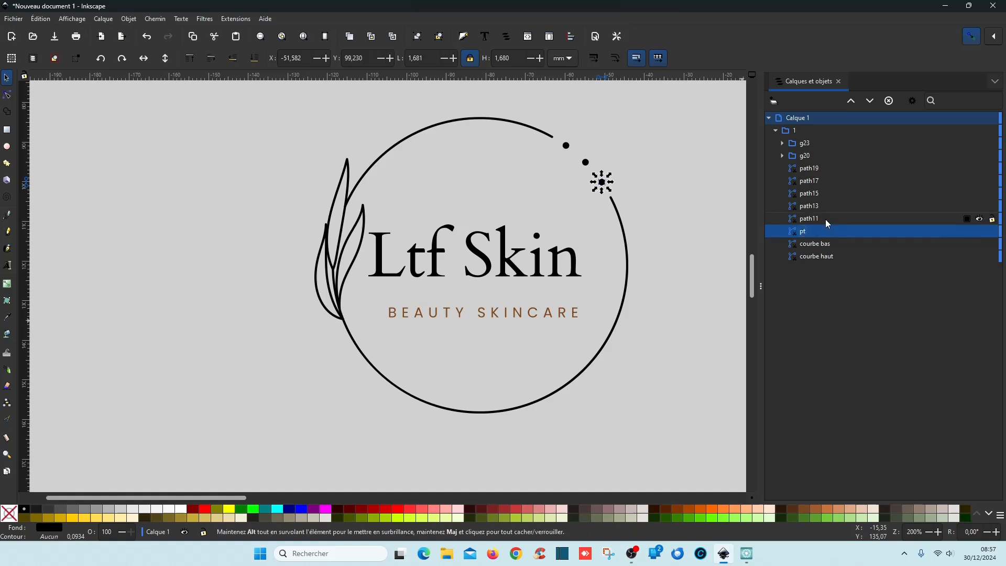
- Rename the other two dots of the circle, path11 and path13, as "pt"
{"action": "double_click", "coordinate": [826, 220]}
{"action": "type", "text": "pt"}
{"action": "key", "text": "Return"}
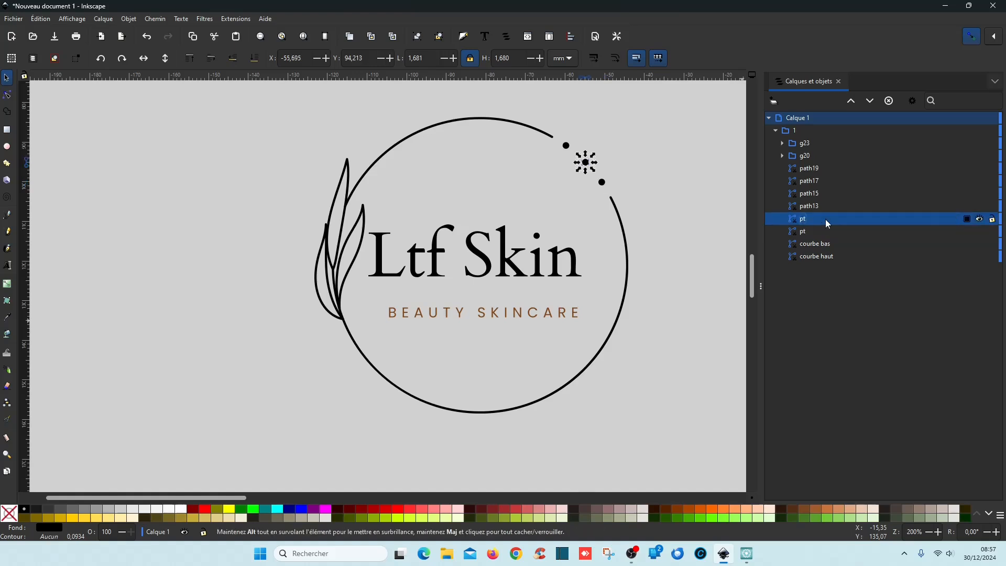
{"action": "double_click", "coordinate": [814, 206]}
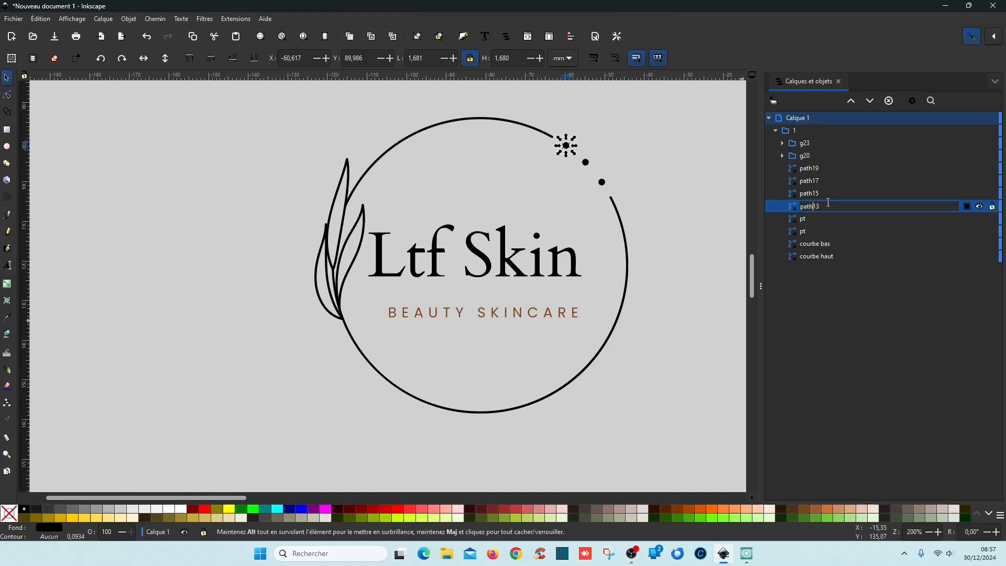
{"action": "double_click", "coordinate": [824, 204]}
{"action": "type", "text": "pt"}
{"action": "key", "text": "Return"}
- Identify the three leaf paths, path15, path17 and path19, and group them
{"action": "left_click", "coordinate": [839, 196]}
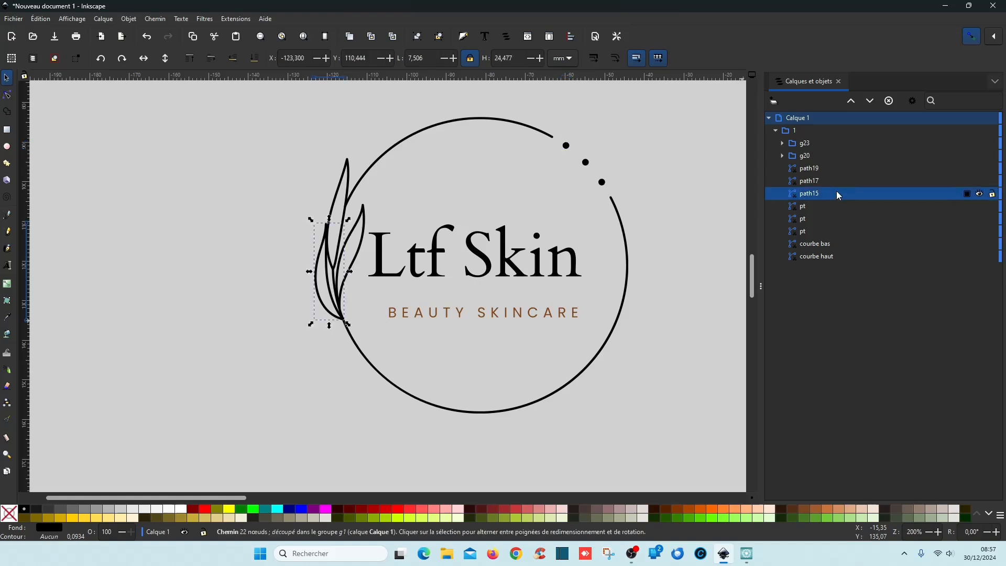
{"action": "left_click", "coordinate": [836, 181]}
{"action": "left_click", "coordinate": [837, 170]}
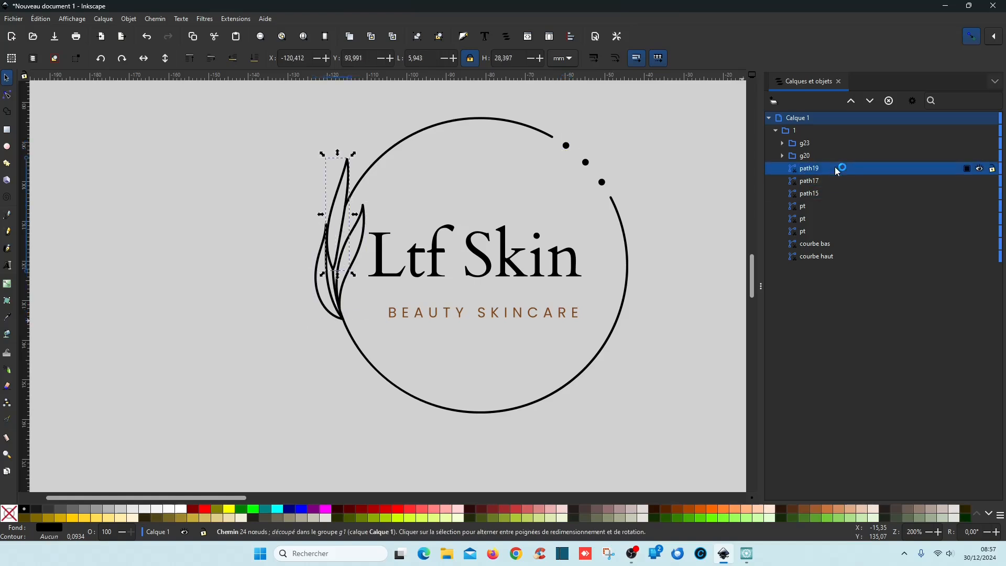
{"action": "left_click", "coordinate": [835, 195]}
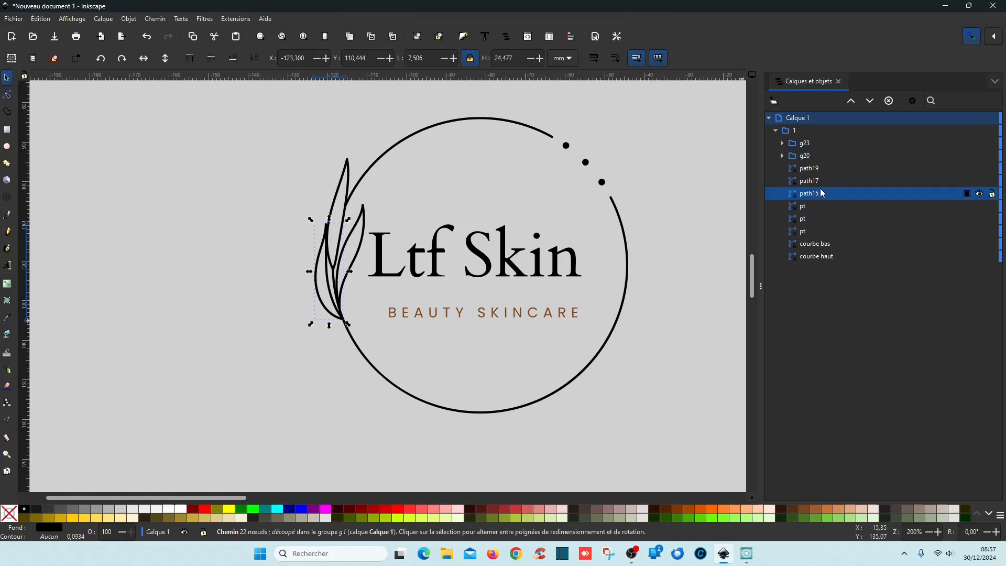
{"action": "left_click", "coordinate": [828, 169], "text": "shift"}
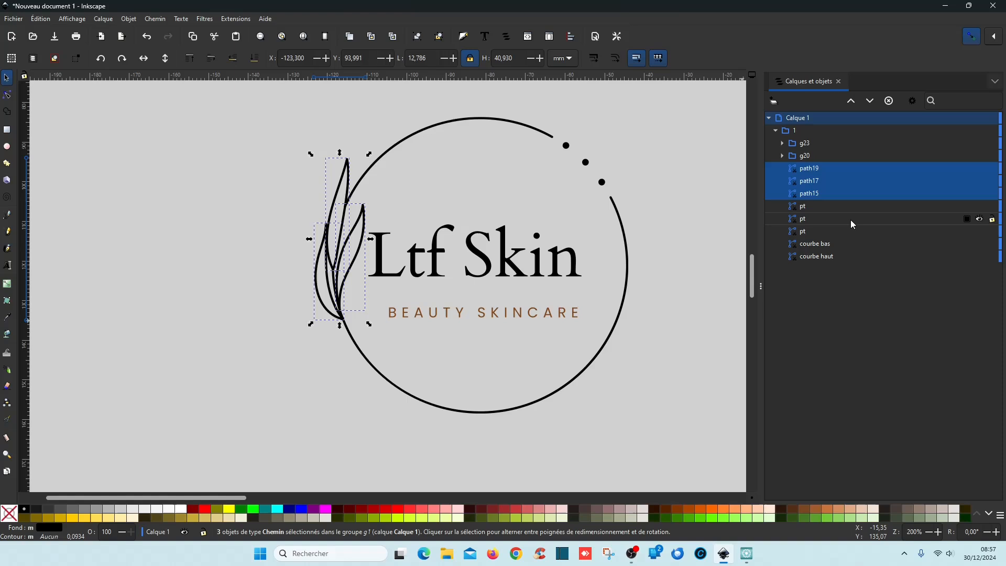
{"action": "key", "text": "ctrl+g"}
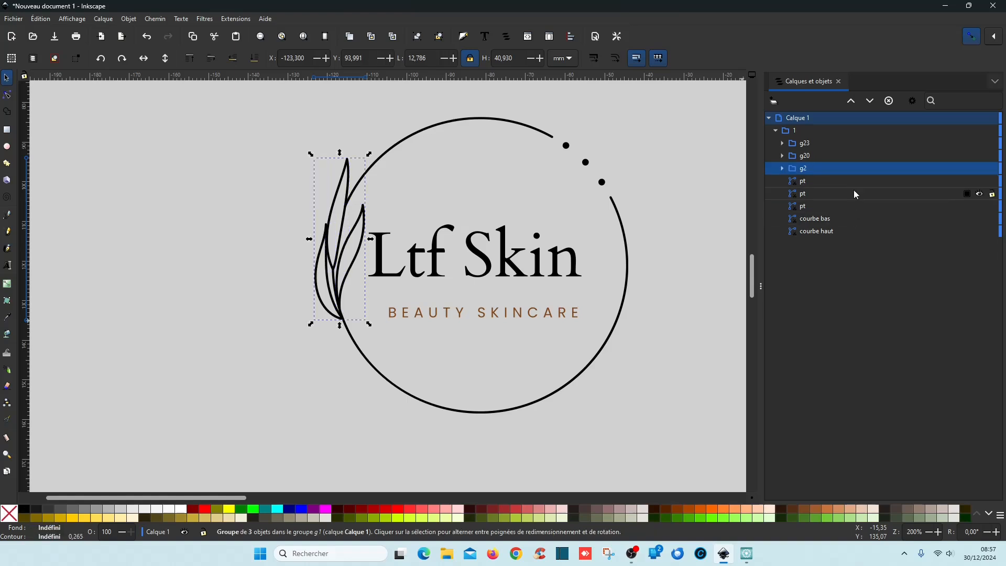
- Rename the new leaf group as "feuilles"
{"action": "double_click", "coordinate": [821, 169]}
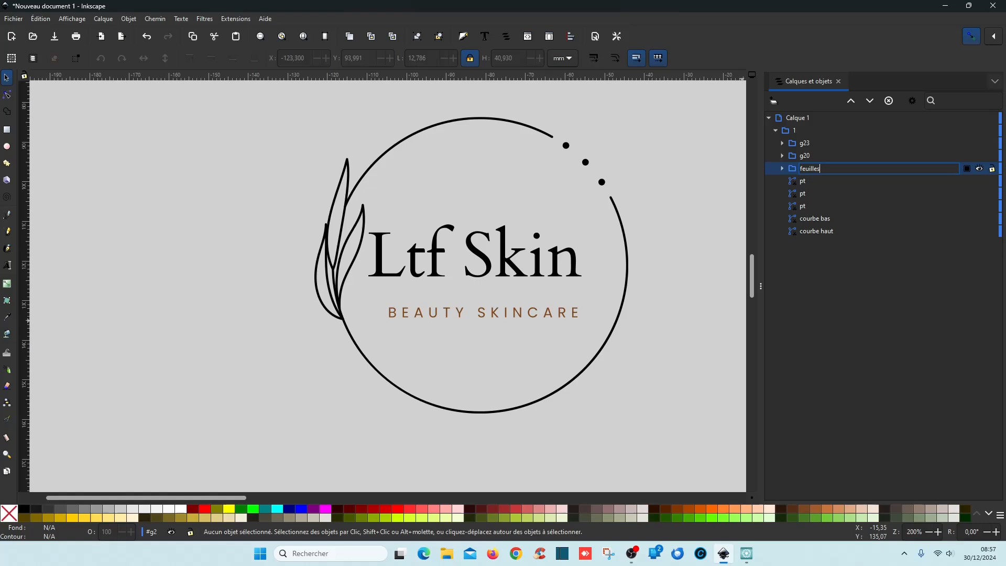
{"action": "type", "text": "feuilles"}
{"action": "key", "text": "Return"}
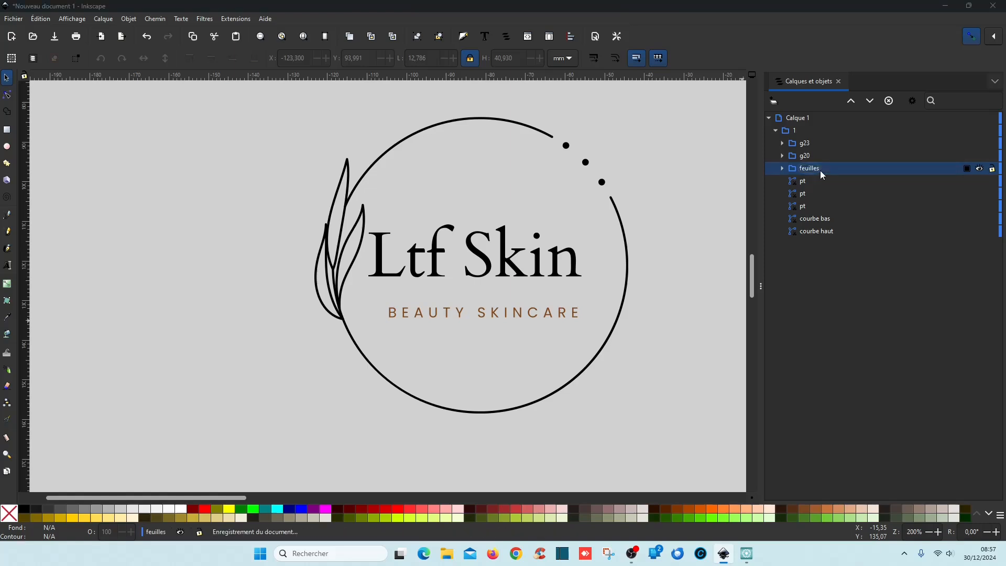
- Save the document as an Inkscape SVG named "ltf skin" in the créations folder
{"action": "key", "text": "ctrl+s"}
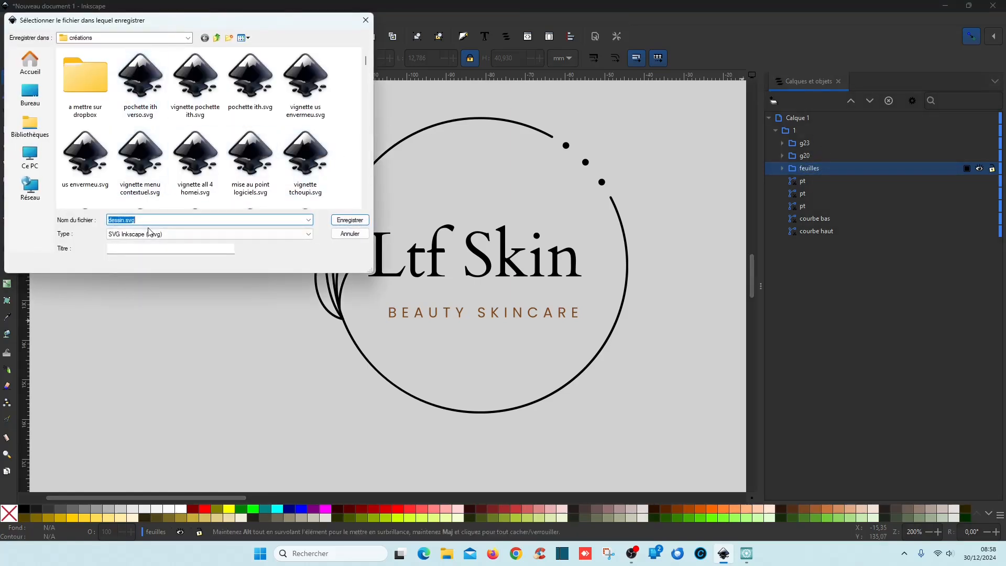
{"action": "type", "text": "l"}
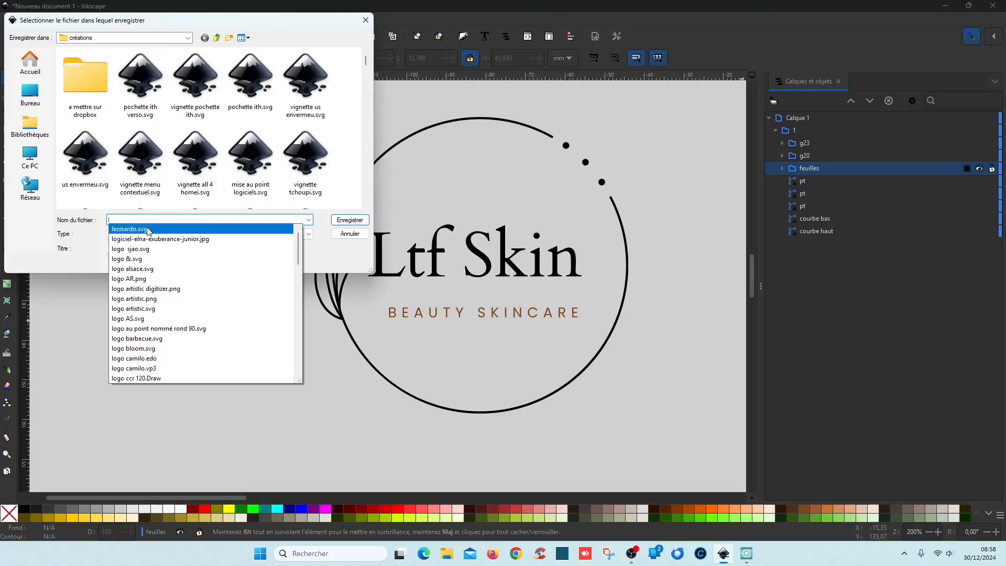
{"action": "type", "text": "tf skin"}
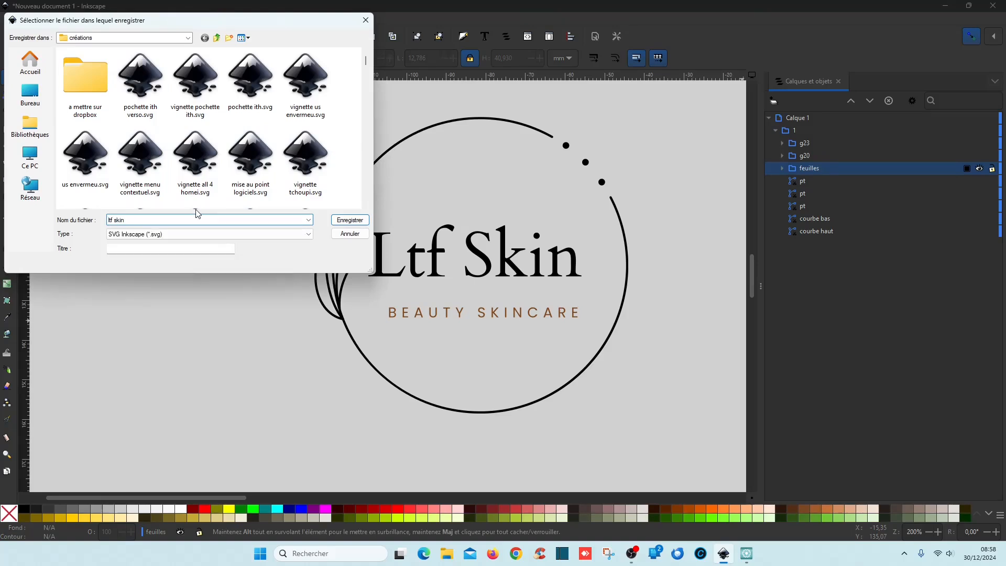
{"action": "left_click", "coordinate": [349, 220]}
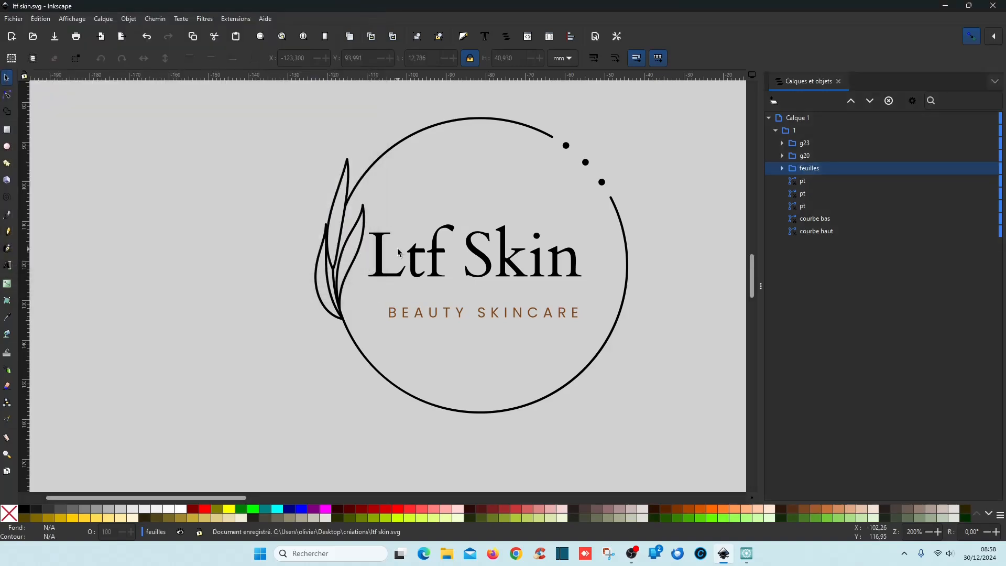
- Expand the lettering group g20 and delete its two empty subgroups, g21 and g22, keeping path21
{"action": "left_click", "coordinate": [821, 160]}
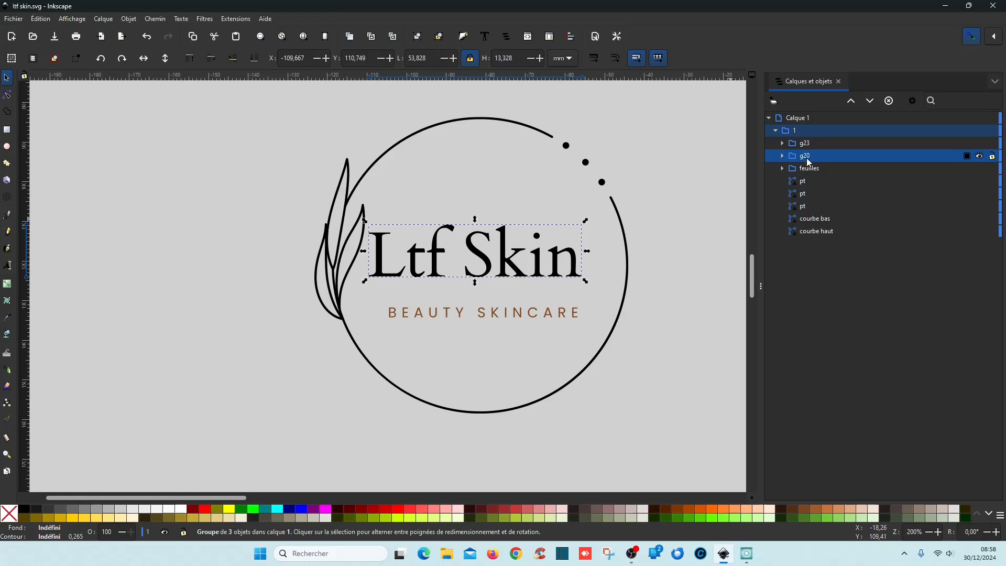
{"action": "left_click", "coordinate": [782, 156]}
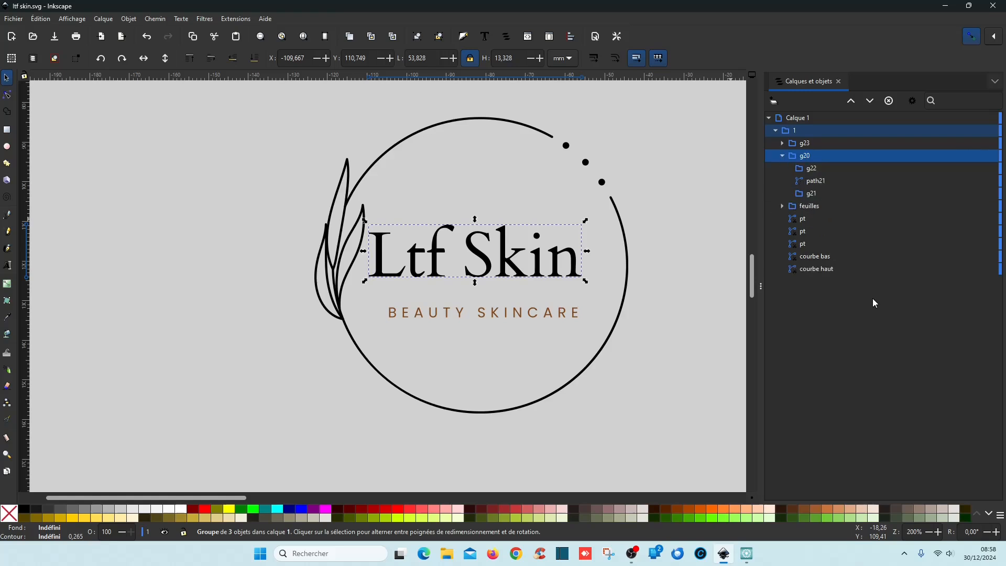
{"action": "left_click", "coordinate": [831, 180]}
{"action": "left_click", "coordinate": [830, 198]}
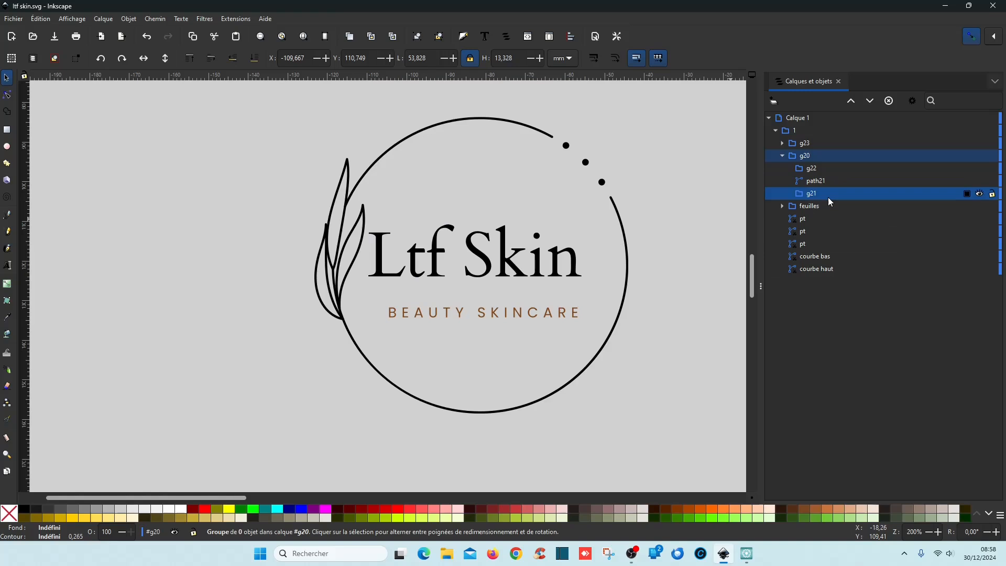
{"action": "key", "text": "Delete"}
{"action": "left_click", "coordinate": [820, 168]}
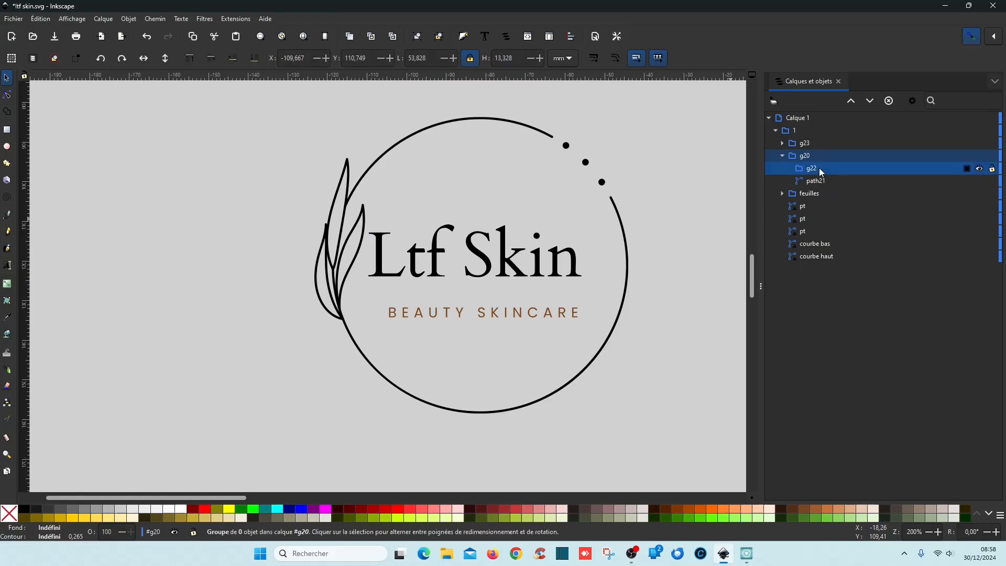
{"action": "key", "text": "Delete"}
{"action": "left_click", "coordinate": [822, 172]}
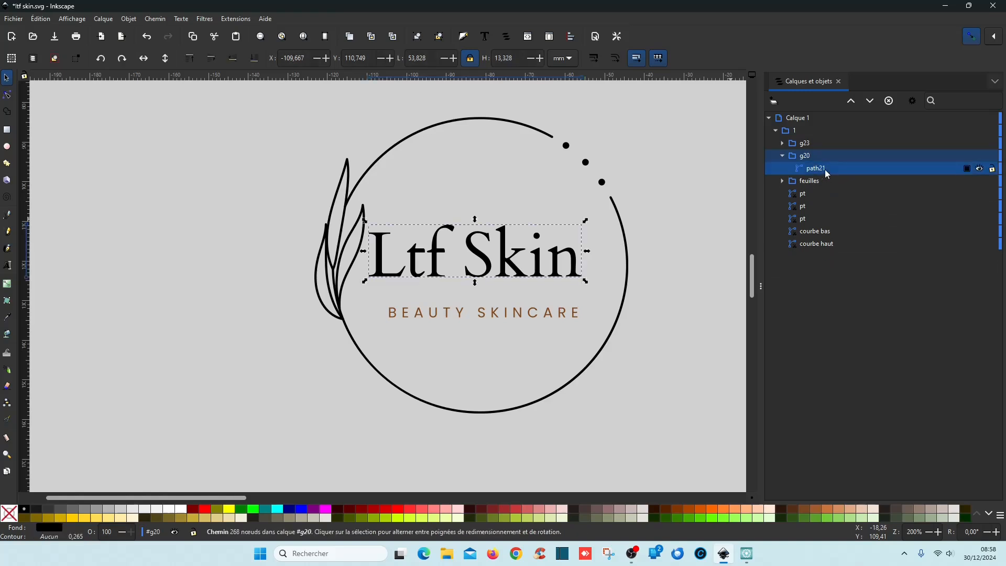
- Delete the "BEAUTY SKINCARE" text group, g23
{"action": "left_click", "coordinate": [807, 147]}
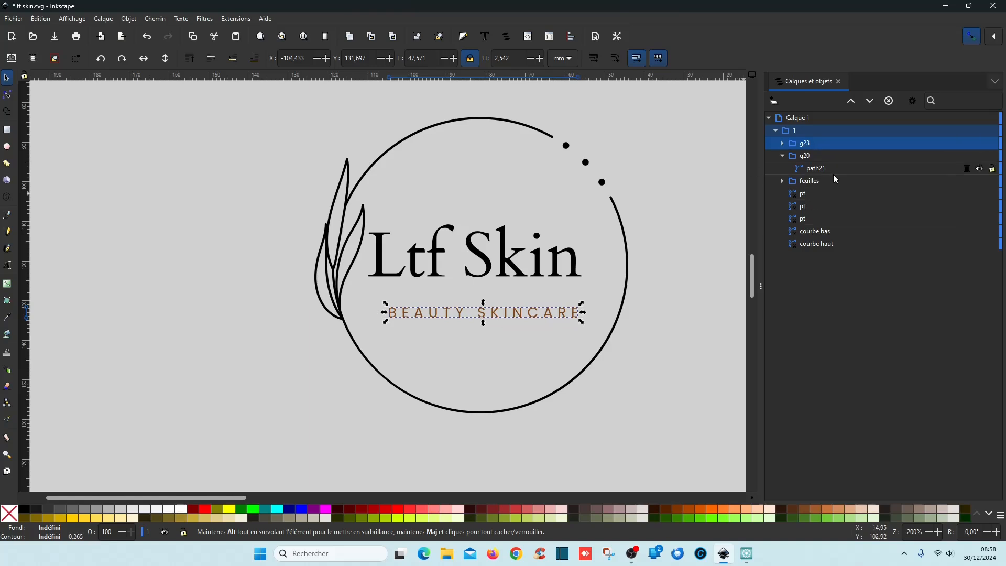
{"action": "key", "text": "Delete"}
- Rename the large lettering's group, g20, as "ltf skin"
{"action": "left_click", "coordinate": [809, 148]}
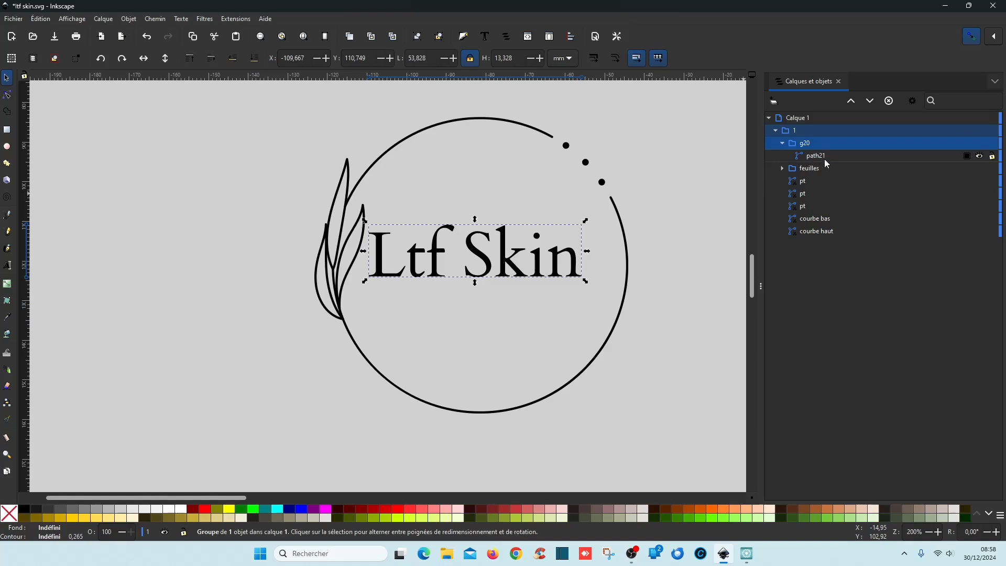
{"action": "left_click", "coordinate": [825, 157]}
{"action": "left_click", "coordinate": [812, 145]}
{"action": "left_click", "coordinate": [815, 146]}
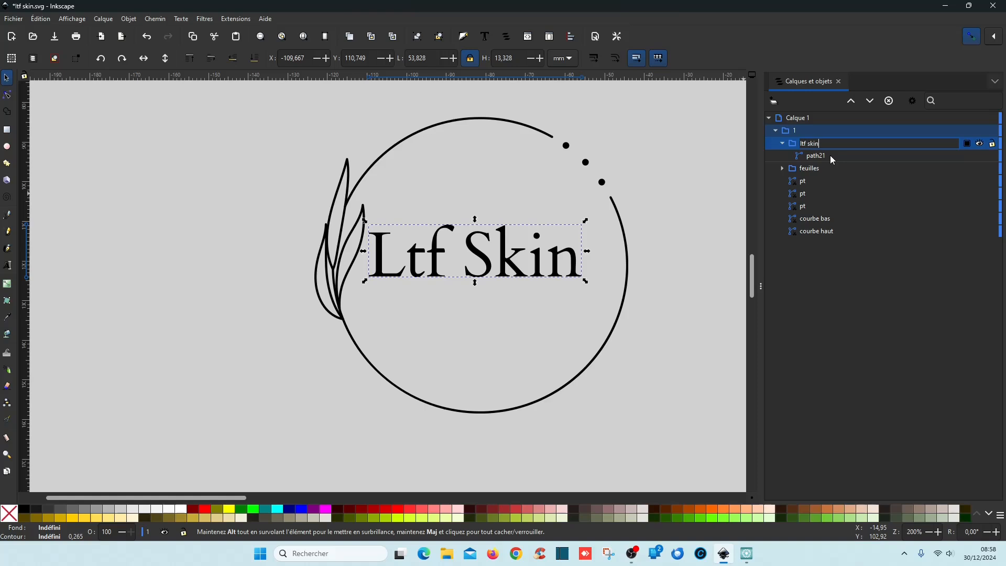
{"action": "key", "text": "Return"}
- Save the document and break the "Ltf Skin" lettering, path21, apart into separate letter paths
{"action": "left_click", "coordinate": [832, 157]}
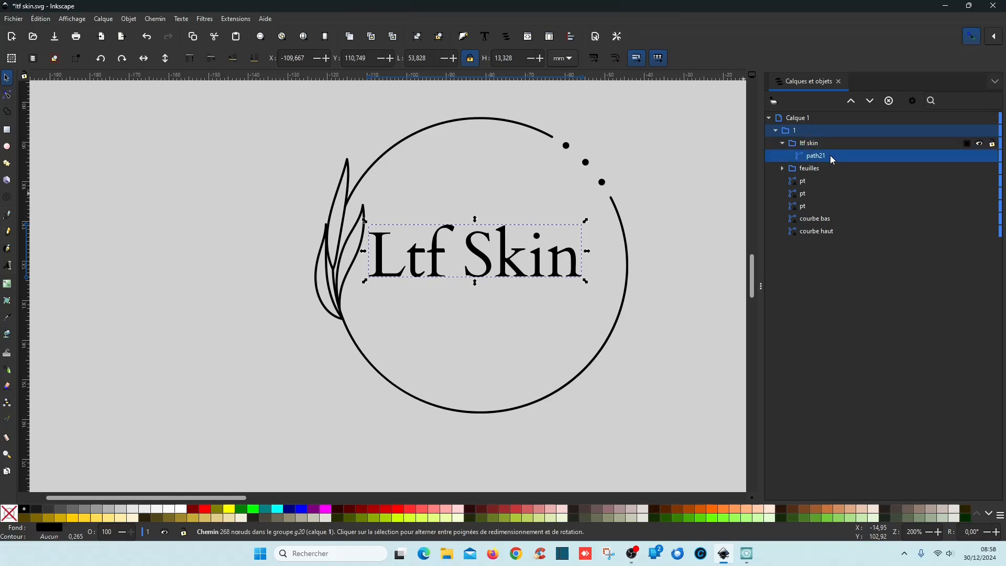
{"action": "key", "text": "ctrl+s"}
{"action": "left_click", "coordinate": [160, 21]}
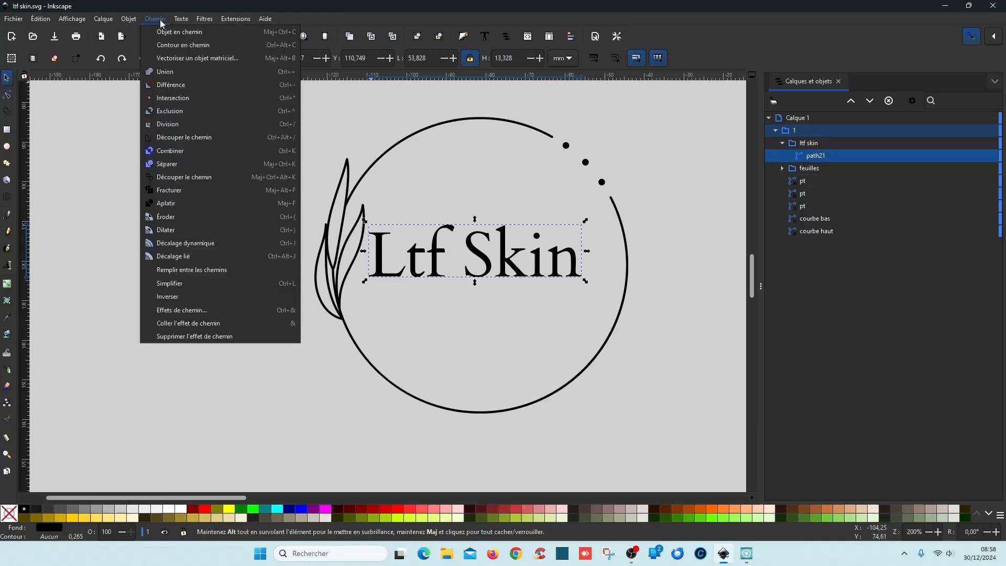
{"action": "left_click", "coordinate": [178, 164]}
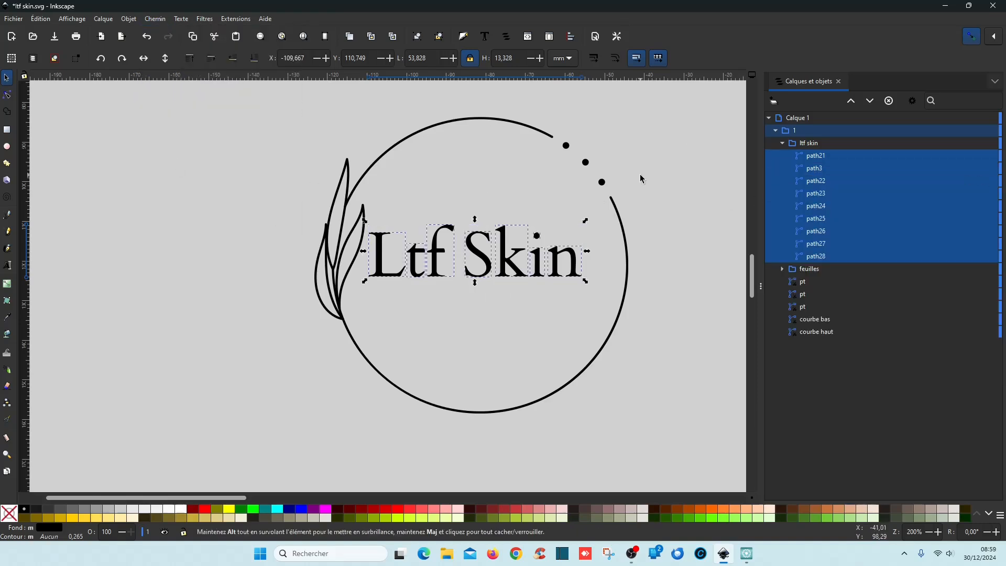
- Inspect the tiny stray path28 on the letter n up close and delete it
{"action": "left_click", "coordinate": [847, 258]}
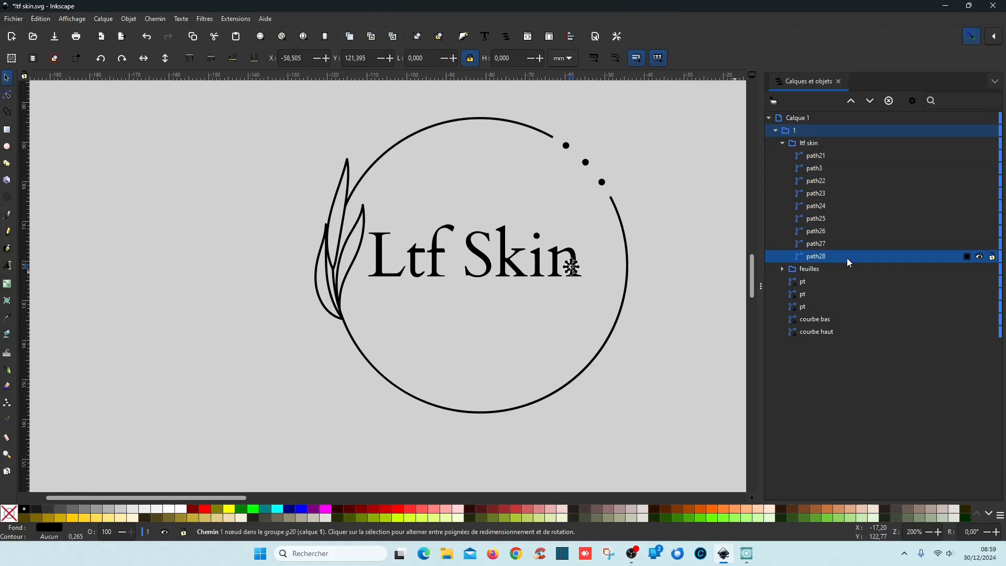
{"action": "scroll", "coordinate": [579, 269], "scroll_direction": "up", "scroll_amount": 10}
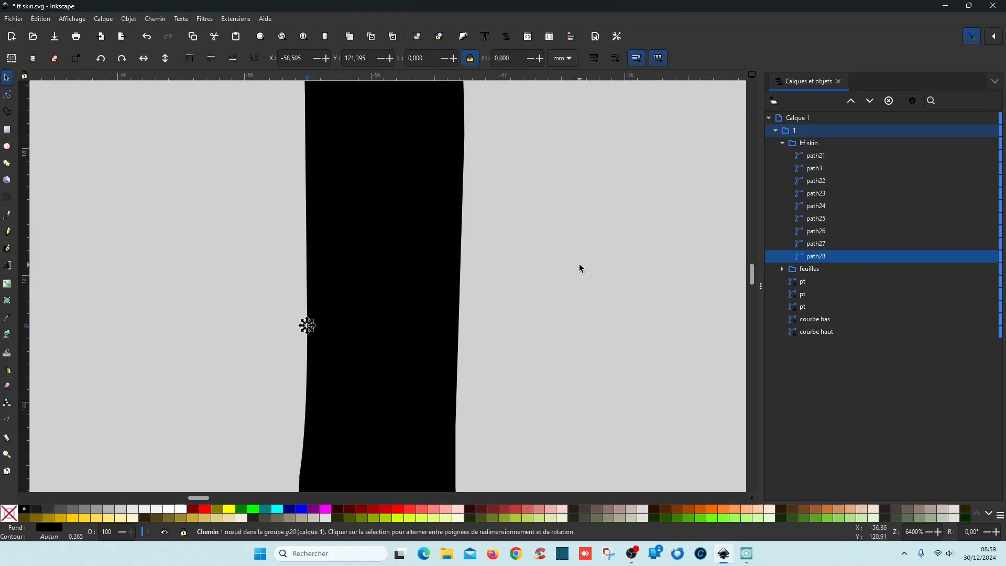
{"action": "scroll", "coordinate": [580, 268], "scroll_direction": "down", "scroll_amount": 8}
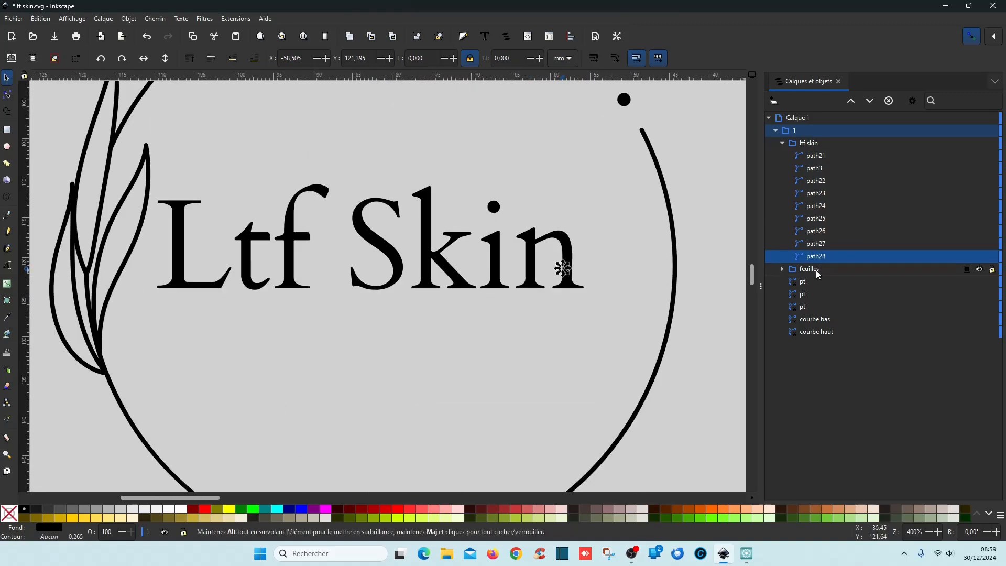
{"action": "key", "text": "Delete"}
- Rename the final letter's path, path27, as "n"
{"action": "left_click", "coordinate": [826, 246]}
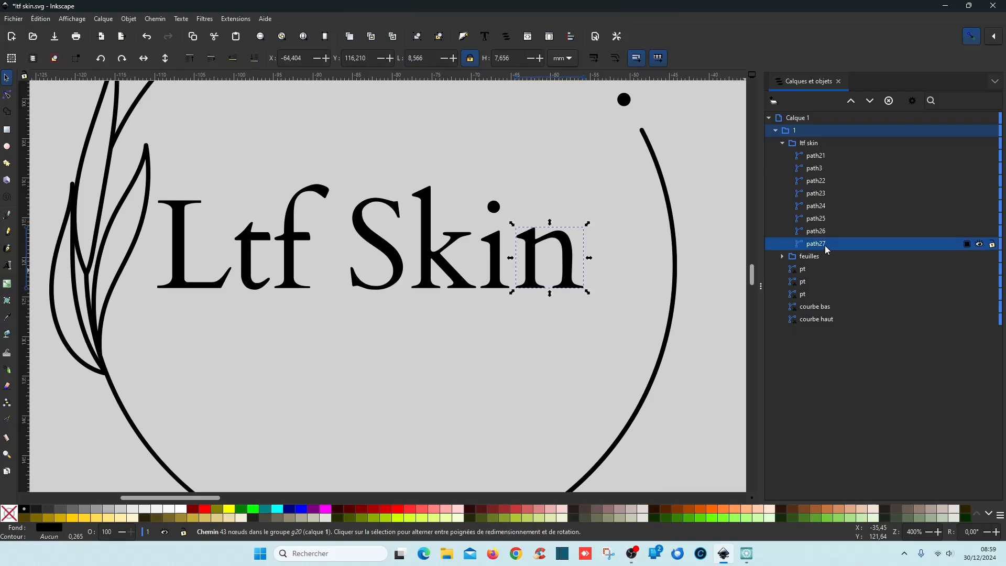
{"action": "double_click", "coordinate": [825, 246]}
{"action": "type", "text": "n"}
{"action": "key", "text": "Return"}
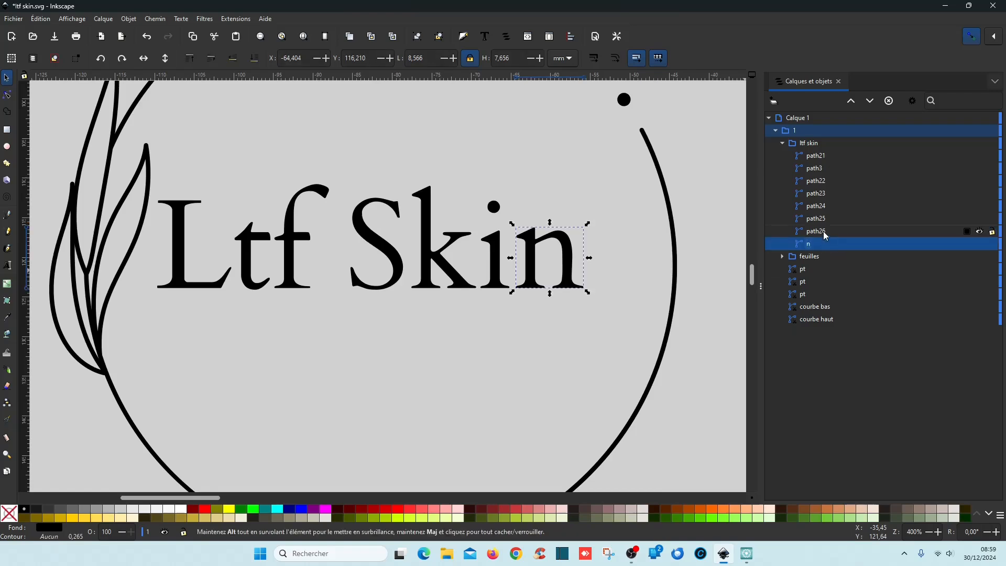
- Rename the dot of the letter i, path26, as "."
{"action": "left_click", "coordinate": [826, 233]}
{"action": "left_click", "coordinate": [824, 232]}
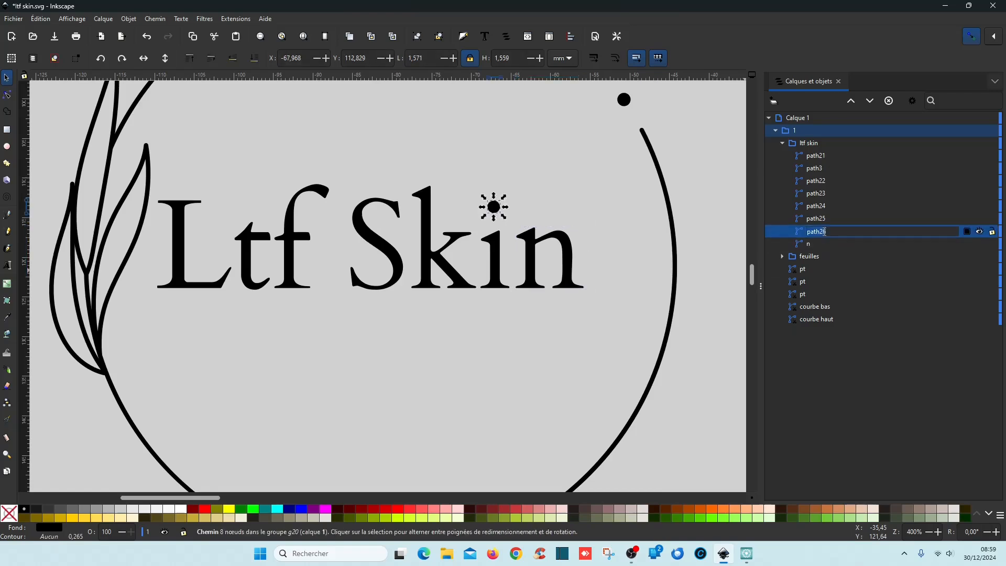
{"action": "key", "text": "BackSpace"}
{"action": "key", "text": "Return"}
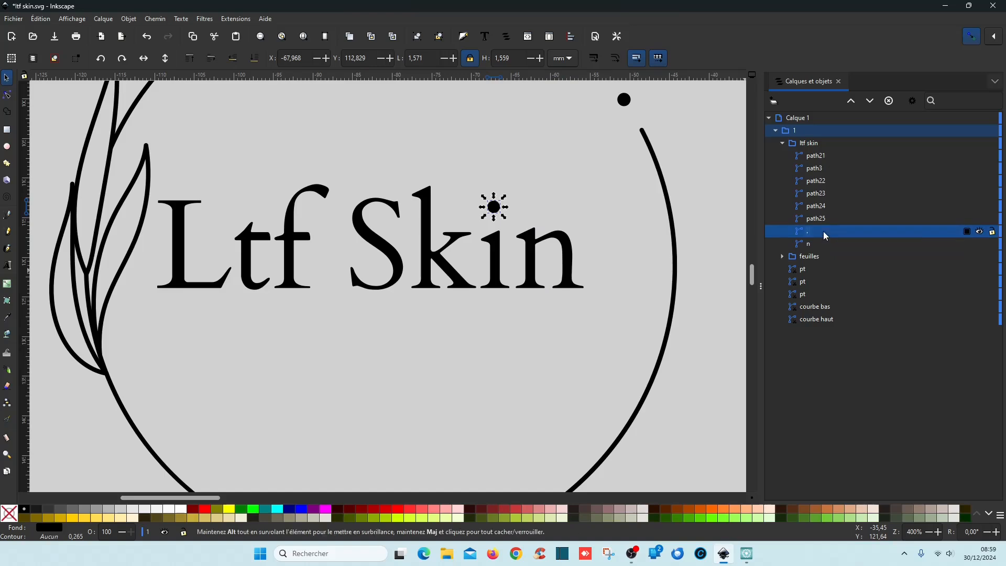
- Rename the body of the letter i, path25, as "i" and the k's path, path24, as "k"
{"action": "left_click", "coordinate": [837, 221]}
{"action": "left_click", "coordinate": [837, 222]}
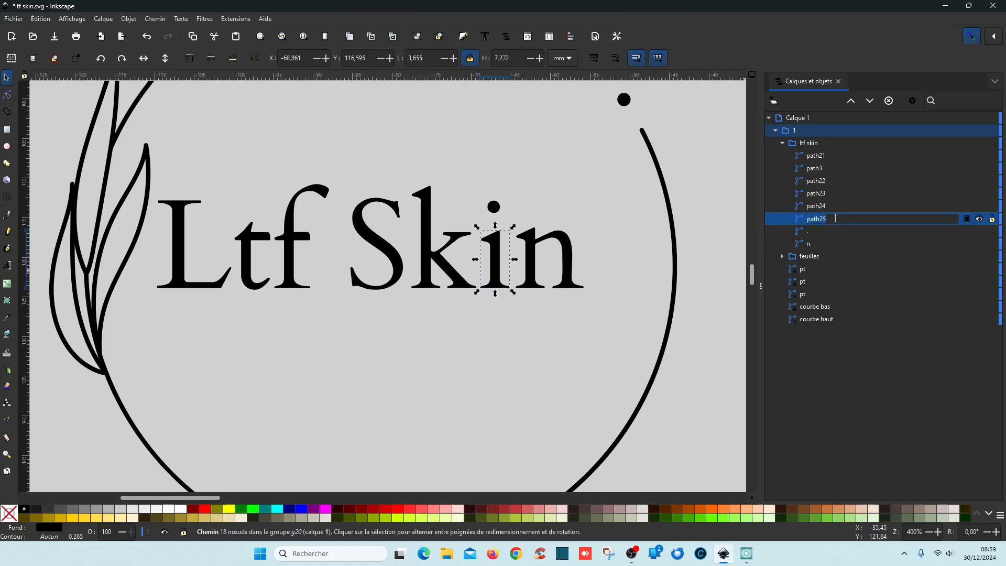
{"action": "type", "text": "i"}
{"action": "key", "text": "Return"}
{"action": "left_click", "coordinate": [827, 207]}
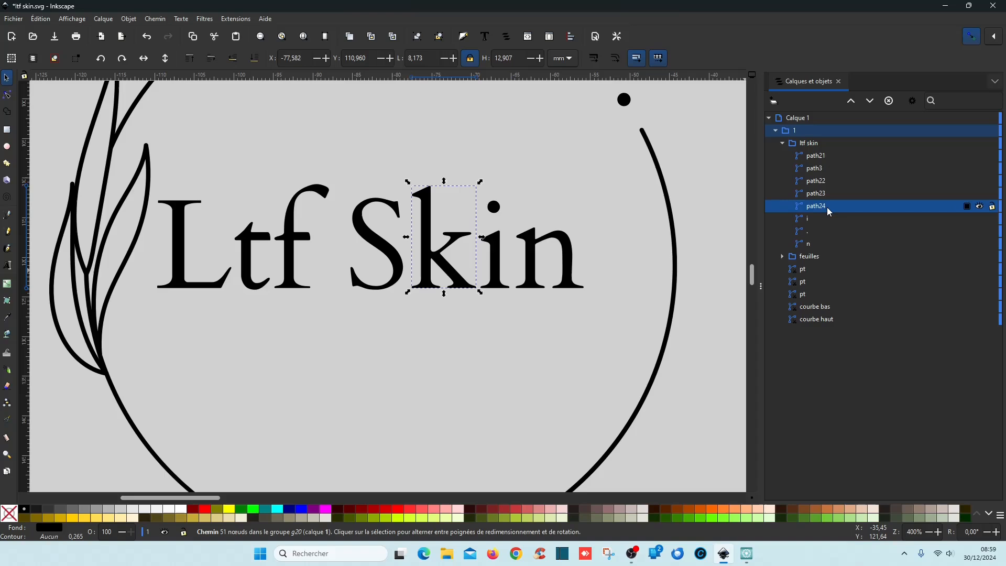
{"action": "left_click", "coordinate": [828, 207]}
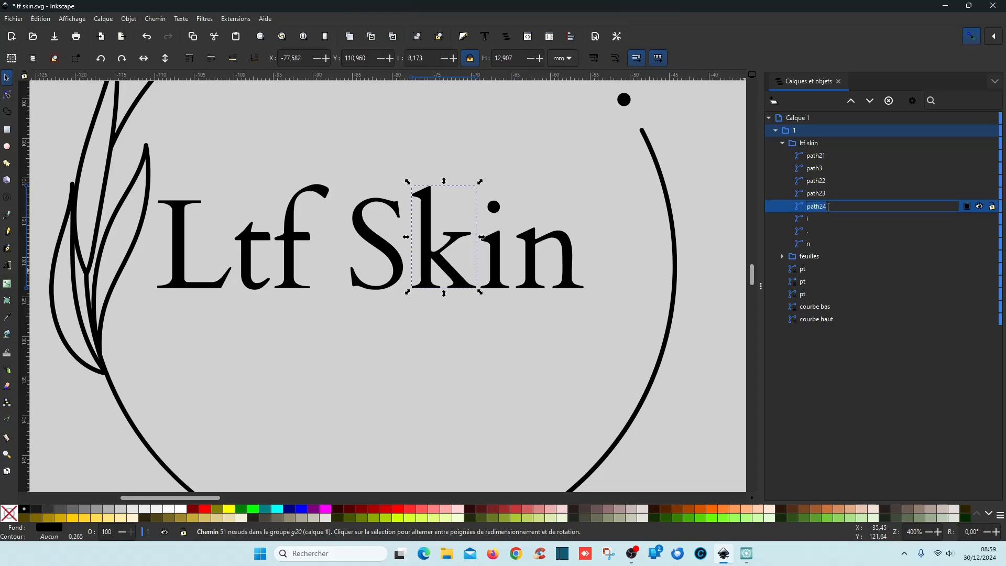
{"action": "type", "text": "k"}
{"action": "key", "text": "Return"}
- Rename the S path, path23, as "s" and the f path, path22, as "f"
{"action": "left_click", "coordinate": [821, 193]}
{"action": "left_click", "coordinate": [820, 194]}
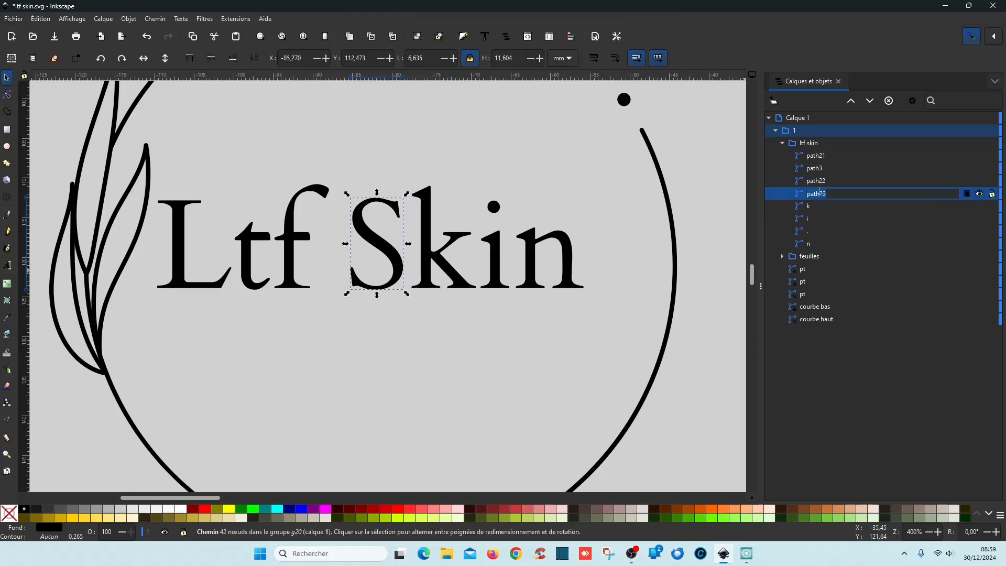
{"action": "type", "text": "s"}
{"action": "key", "text": "Return"}
{"action": "left_click", "coordinate": [821, 181]}
{"action": "left_click", "coordinate": [821, 181]}
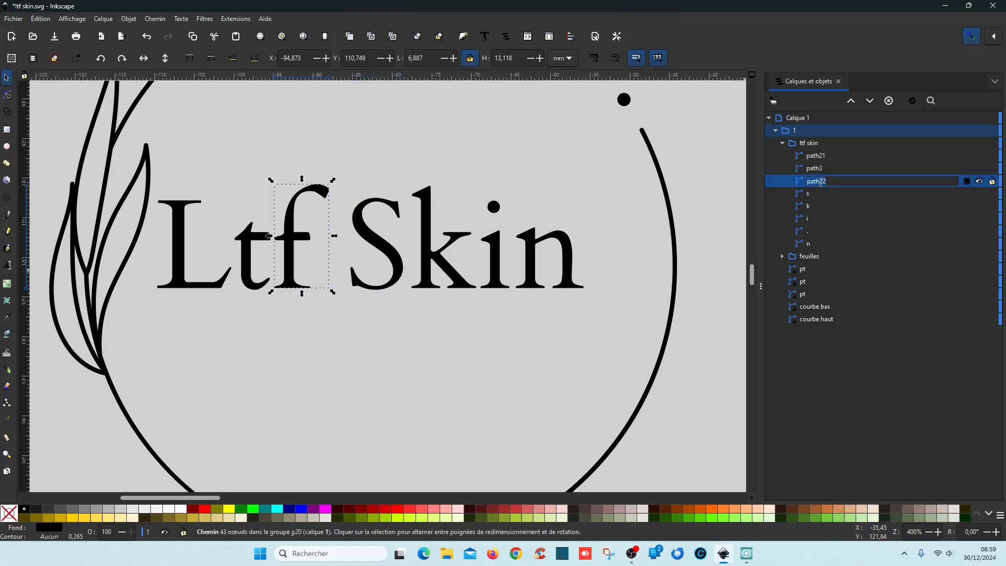
{"action": "type", "text": "f"}
{"action": "key", "text": "Return"}
- Rename the t path, path3, as "t" and the first letter's path, path21, as "l"
{"action": "left_click", "coordinate": [821, 169]}
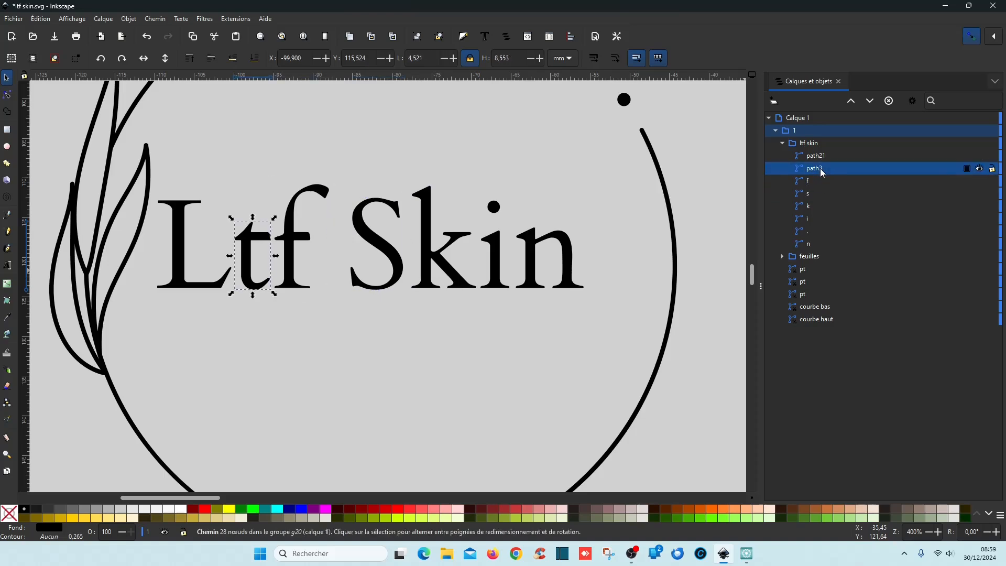
{"action": "left_click", "coordinate": [822, 170]}
{"action": "type", "text": "t"}
{"action": "key", "text": "Return"}
{"action": "left_click", "coordinate": [824, 156]}
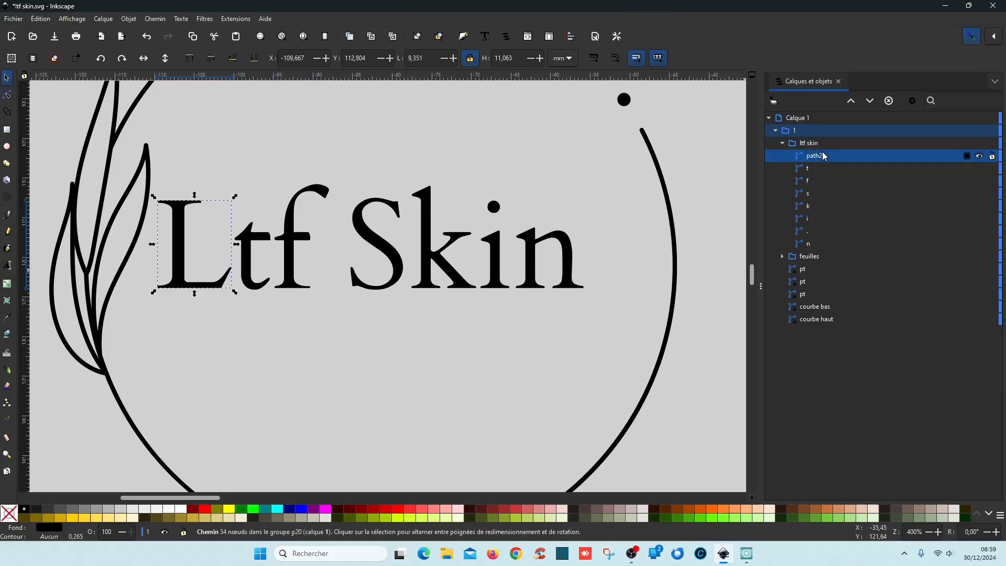
{"action": "left_click", "coordinate": [825, 156]}
{"action": "type", "text": "l"}
{"action": "key", "text": "Return"}
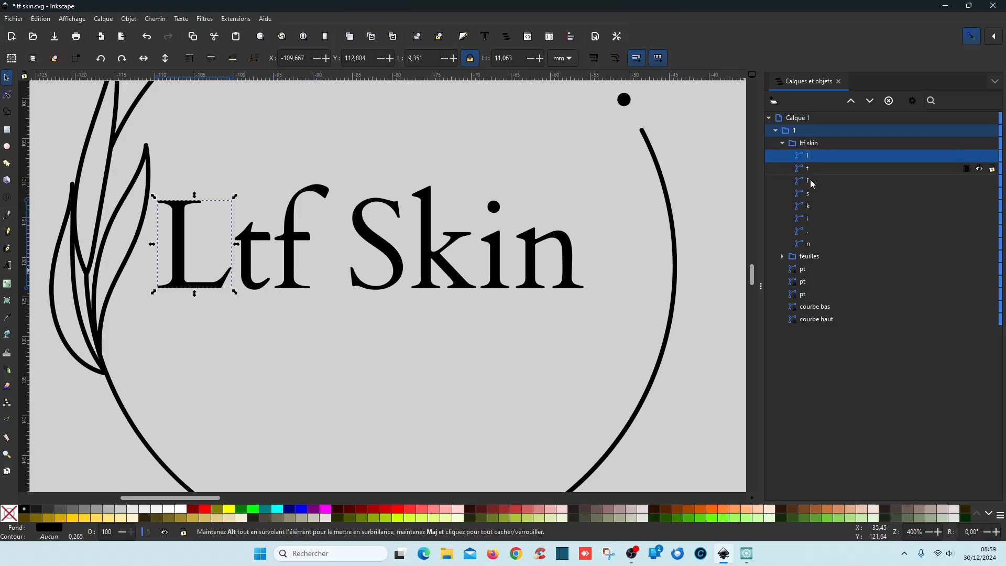
- Reverse the stacking order of the letter paths in the ltf skin group so they run n, ., i, k, s, f, t, l
{"action": "left_click", "coordinate": [870, 101]}
{"action": "left_click", "coordinate": [815, 155], "text": "shift"}
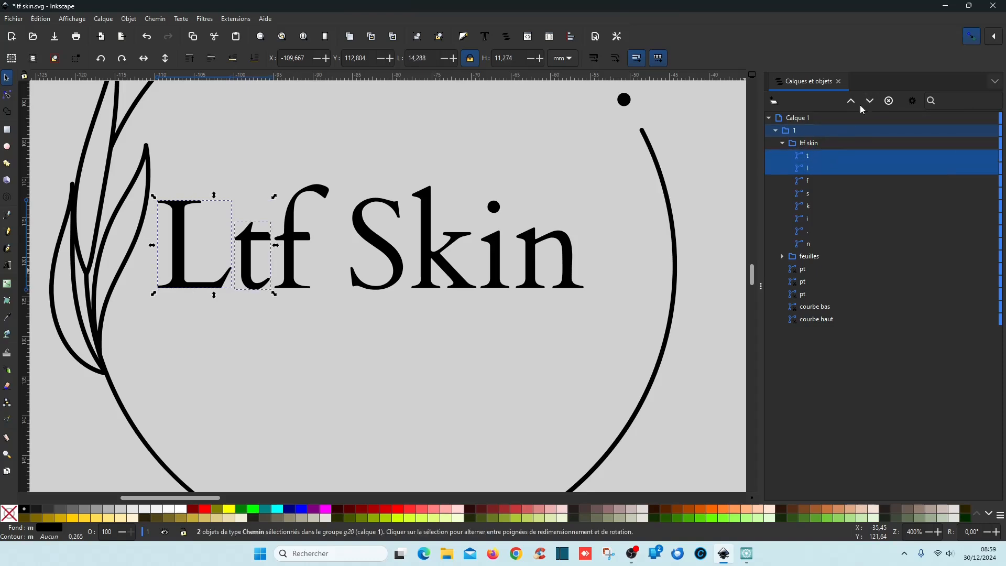
{"action": "left_click", "coordinate": [870, 101]}
{"action": "left_click", "coordinate": [815, 157], "text": "shift"}
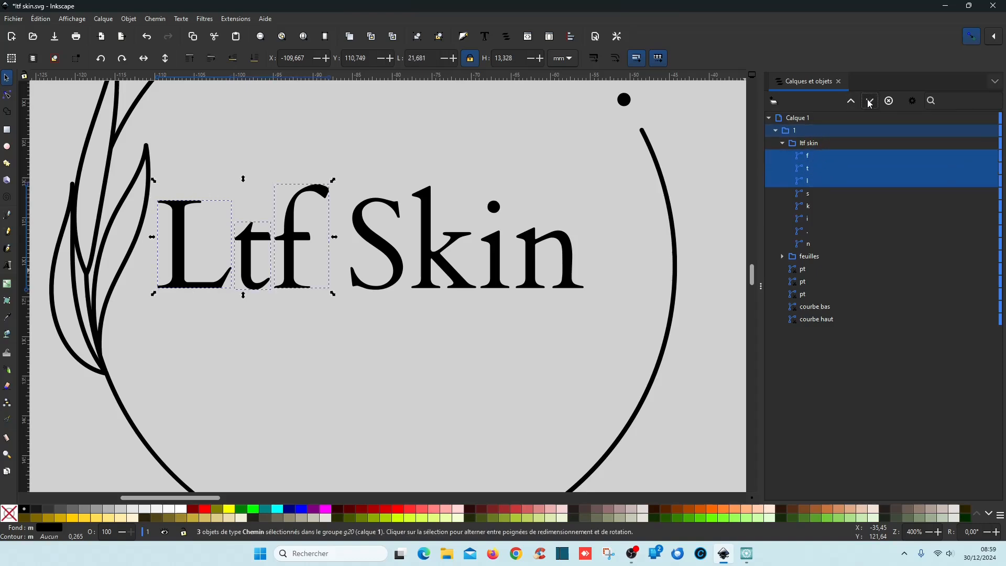
{"action": "left_click", "coordinate": [870, 101]}
{"action": "left_click", "coordinate": [821, 156], "text": "shift"}
{"action": "left_click", "coordinate": [870, 101]}
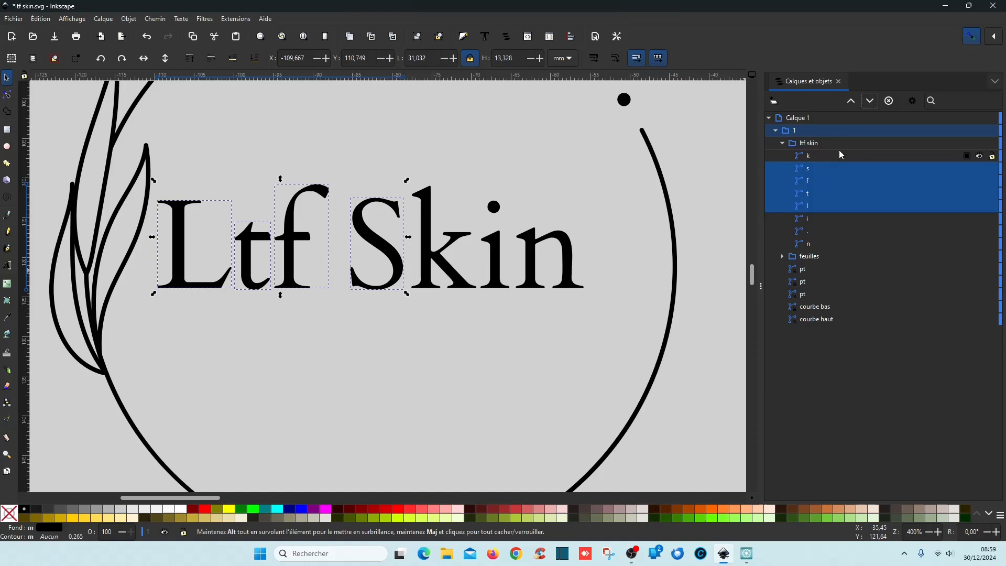
{"action": "left_click", "coordinate": [845, 156], "text": "shift"}
{"action": "left_click", "coordinate": [870, 101]}
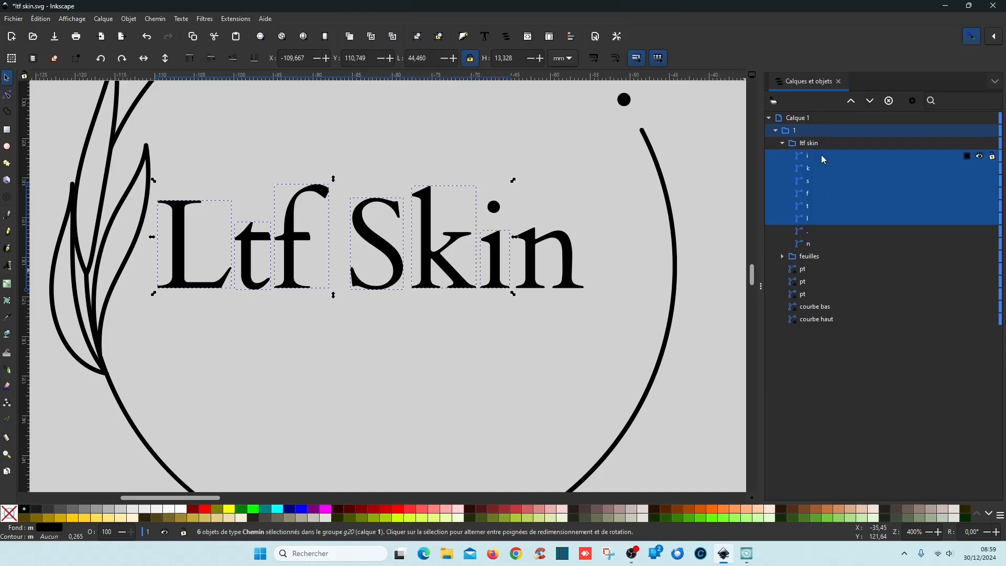
{"action": "left_click", "coordinate": [822, 155], "text": "shift"}
{"action": "left_click", "coordinate": [870, 101]}
{"action": "left_click", "coordinate": [824, 156], "text": "shift"}
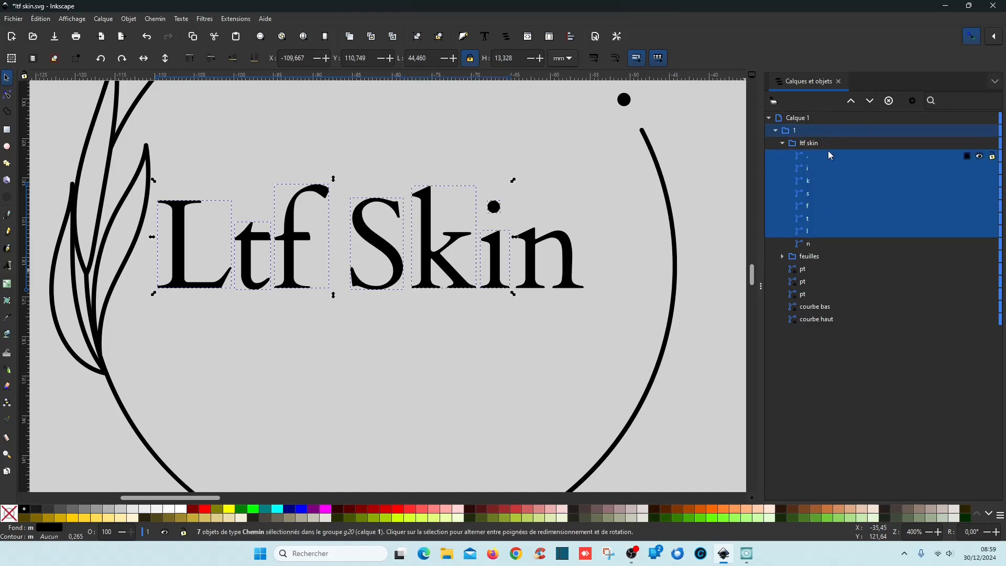
{"action": "left_click", "coordinate": [870, 101]}
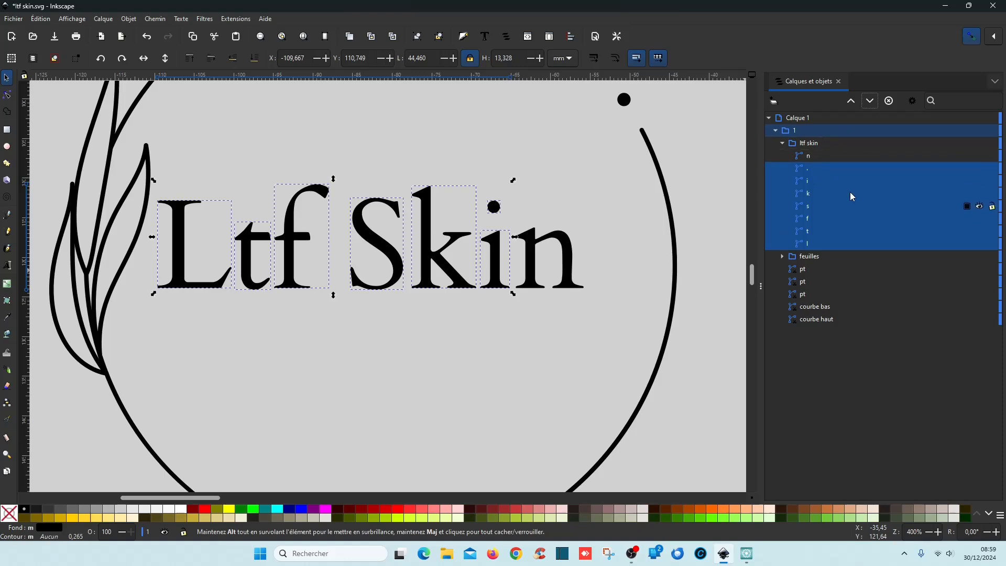
- Collapse the ltf skin group and save the document, declining the Windows location-access request
{"action": "left_click", "coordinate": [782, 143]}
{"action": "key", "text": "ctrl+s"}
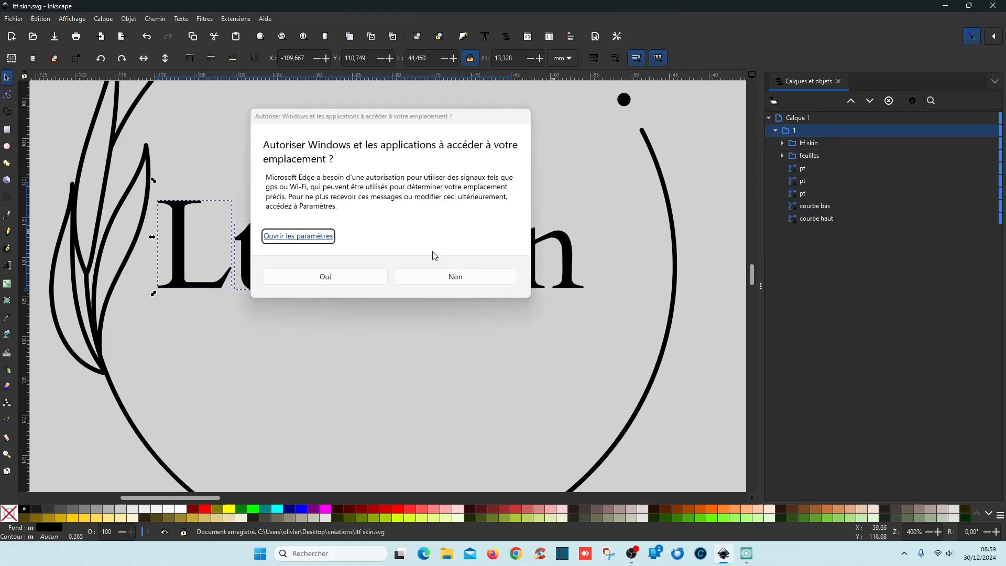
{"action": "left_click", "coordinate": [475, 277]}
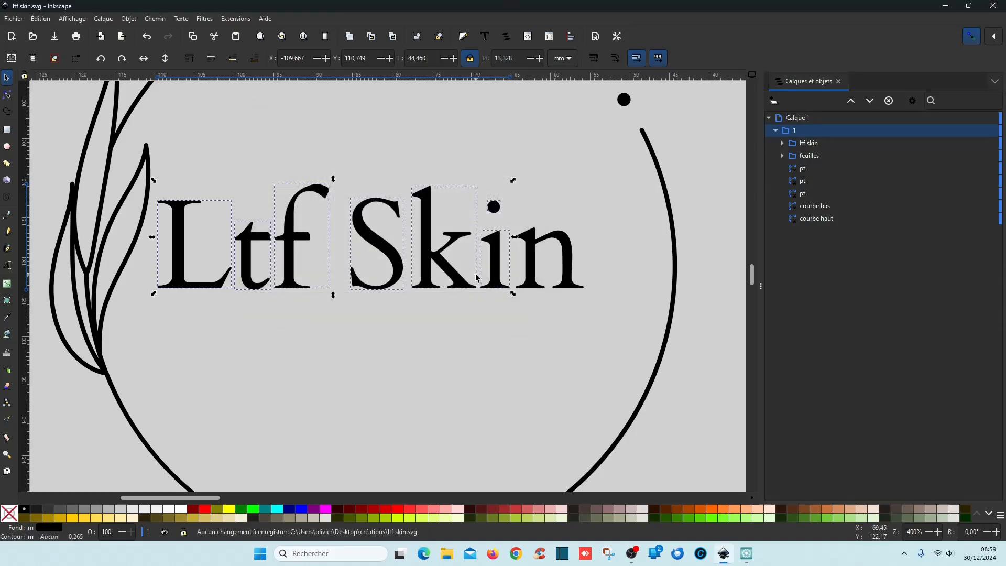
- Move the three pt dots between courbe bas and courbe haut in the stacking order and save the document
{"action": "scroll", "coordinate": [501, 306], "scroll_direction": "down", "scroll_amount": 3}
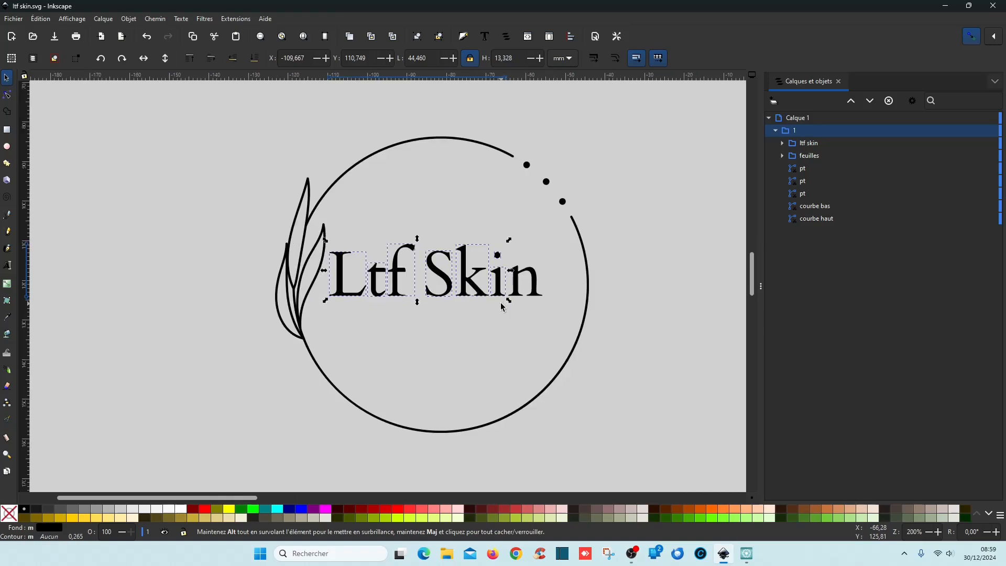
{"action": "left_click", "coordinate": [824, 221]}
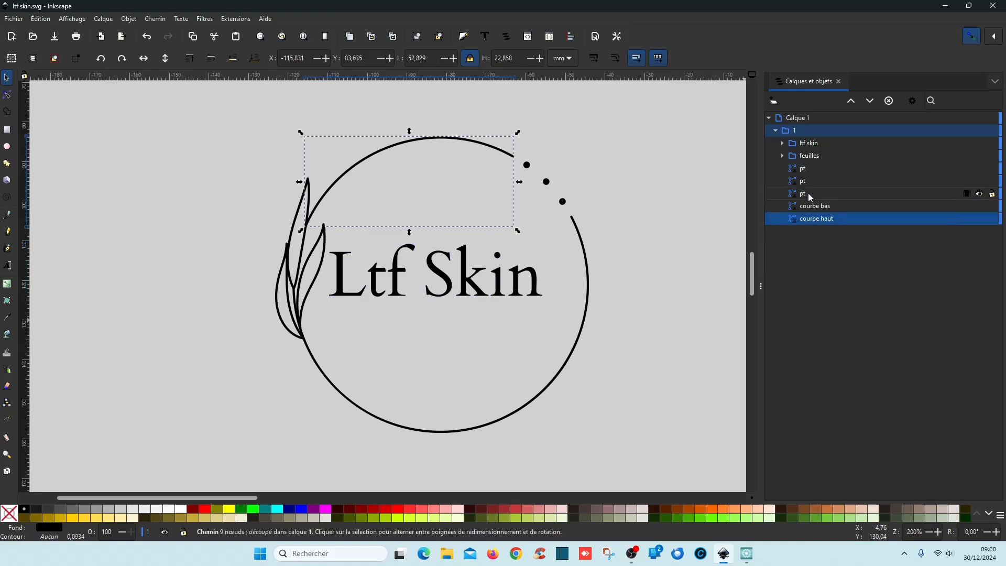
{"action": "left_click", "coordinate": [802, 168]}
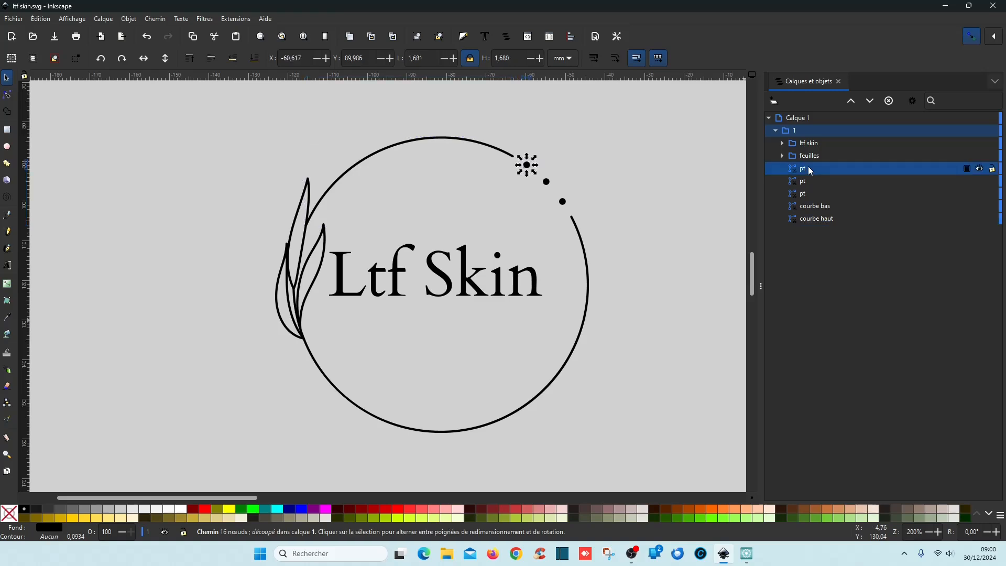
{"action": "left_click", "coordinate": [870, 100]}
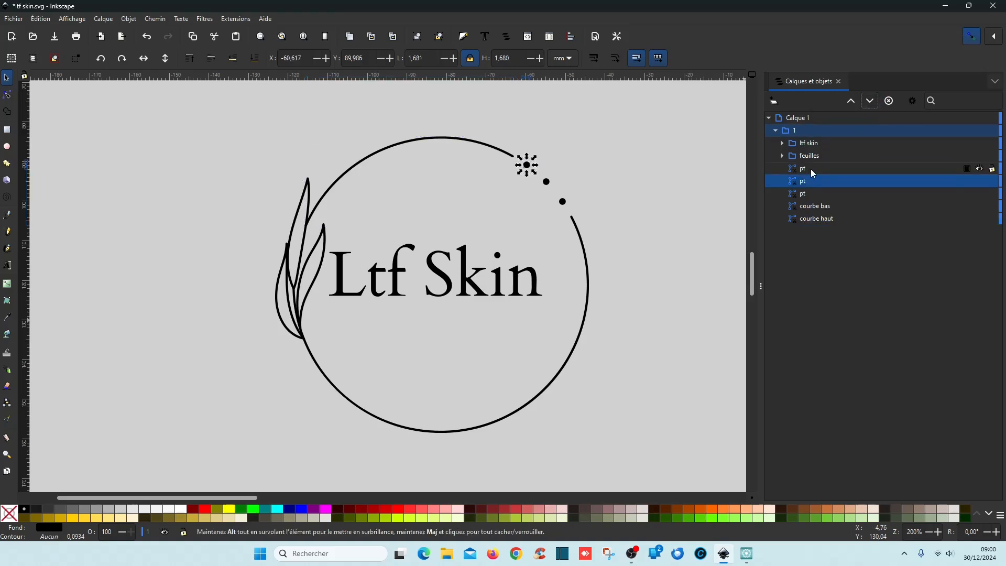
{"action": "left_click", "coordinate": [811, 169], "text": "shift"}
{"action": "left_click", "coordinate": [870, 101]}
{"action": "left_click", "coordinate": [808, 170], "text": "shift"}
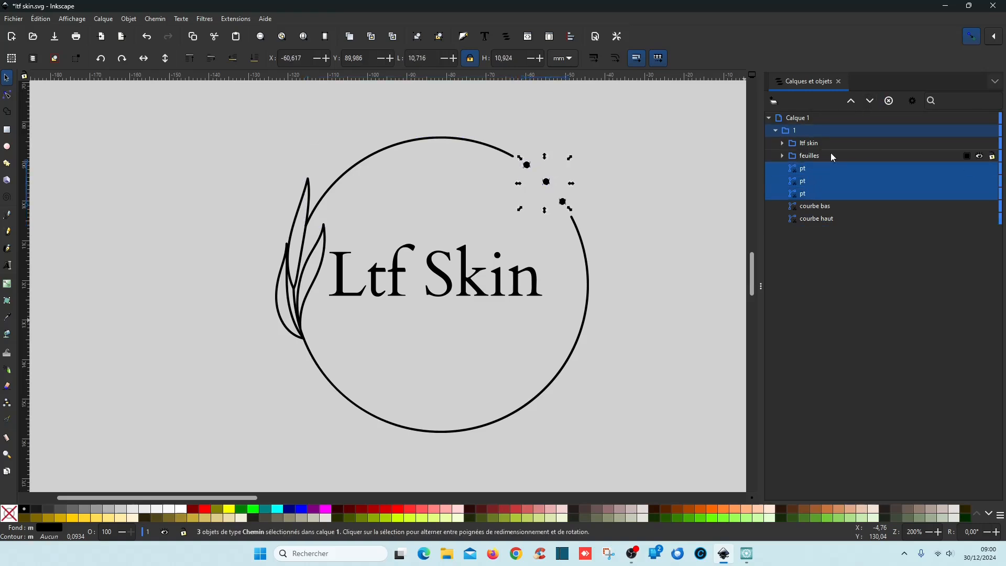
{"action": "left_click", "coordinate": [871, 100]}
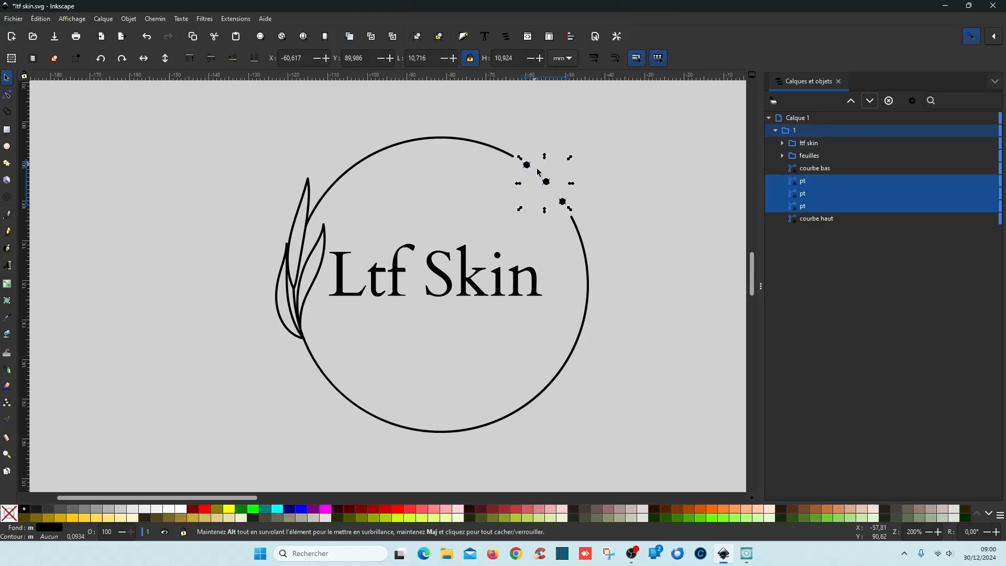
{"action": "left_click", "coordinate": [820, 170]}
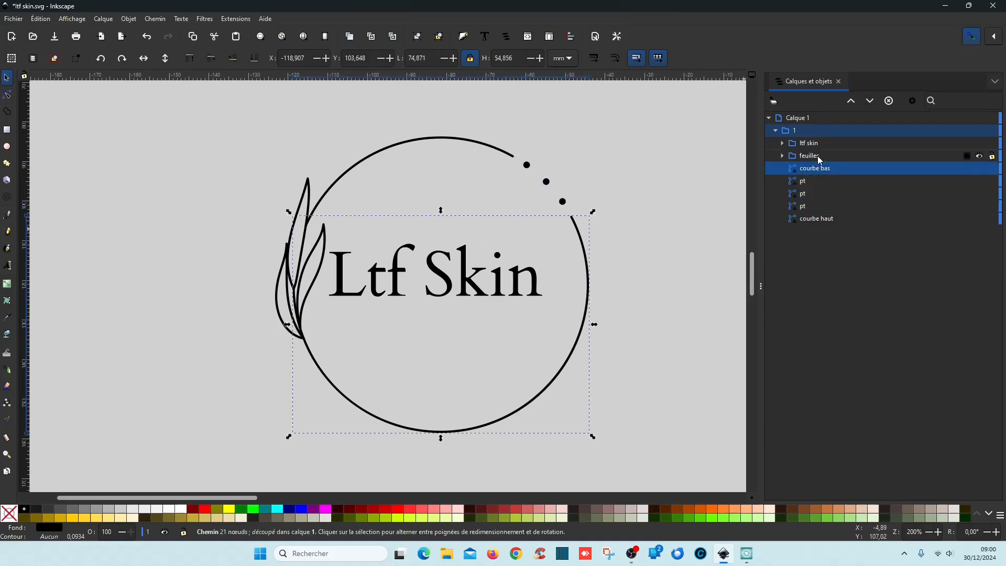
{"action": "left_click", "coordinate": [818, 155]}
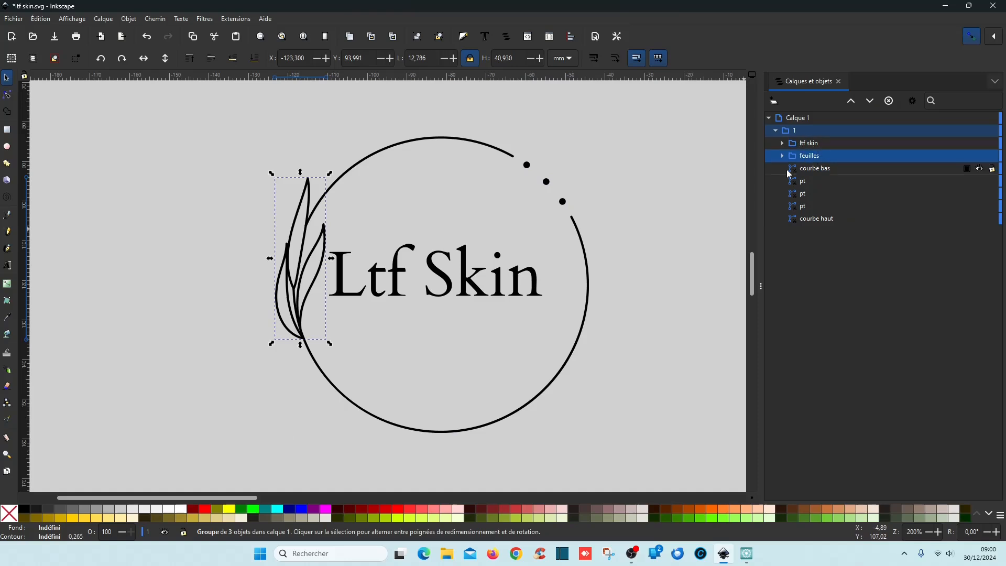
{"action": "key", "text": "ctrl+s"}
- Select the whole logo and move it from the empty canvas onto the upper middle of the page
{"action": "scroll", "coordinate": [643, 246], "scroll_direction": "down", "scroll_amount": 3}
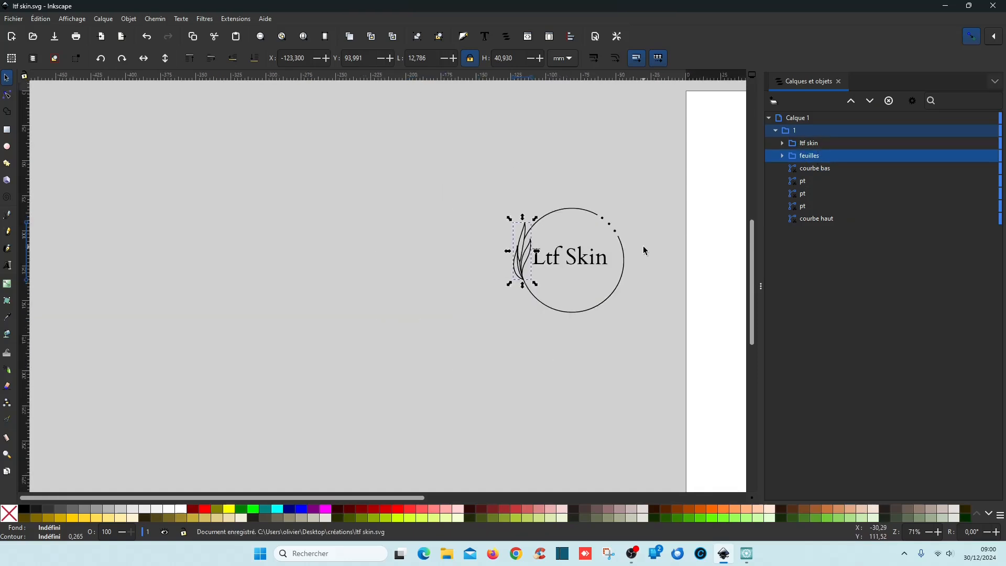
{"action": "scroll", "coordinate": [643, 246], "scroll_direction": "left", "scroll_amount": 4}
{"action": "left_click_drag", "start_coordinate": [393, 169], "coordinate": [582, 341]}
{"action": "left_click_drag", "start_coordinate": [549, 309], "coordinate": [744, 296]}
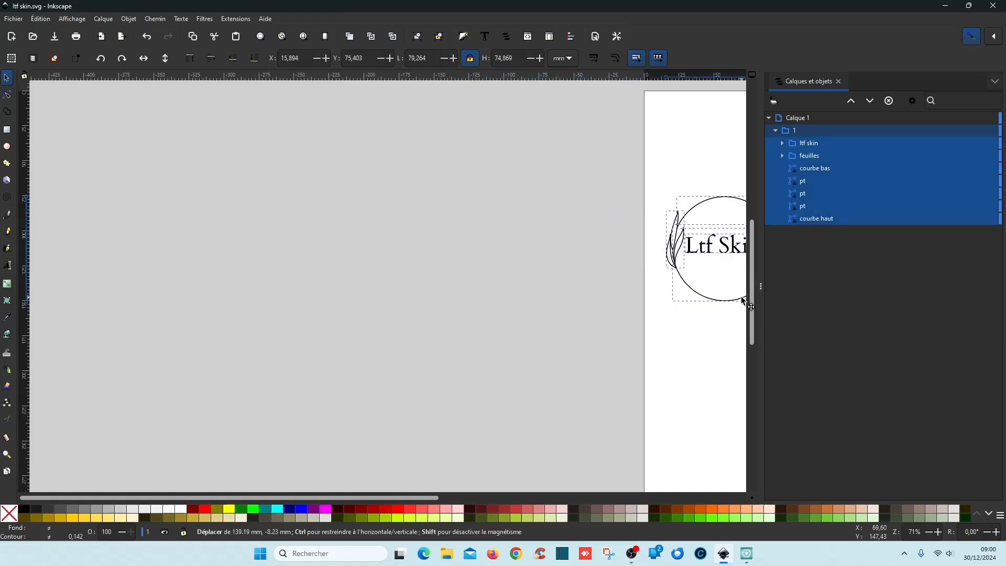
{"action": "left_click_drag", "start_coordinate": [593, 326], "coordinate": [378, 325]}
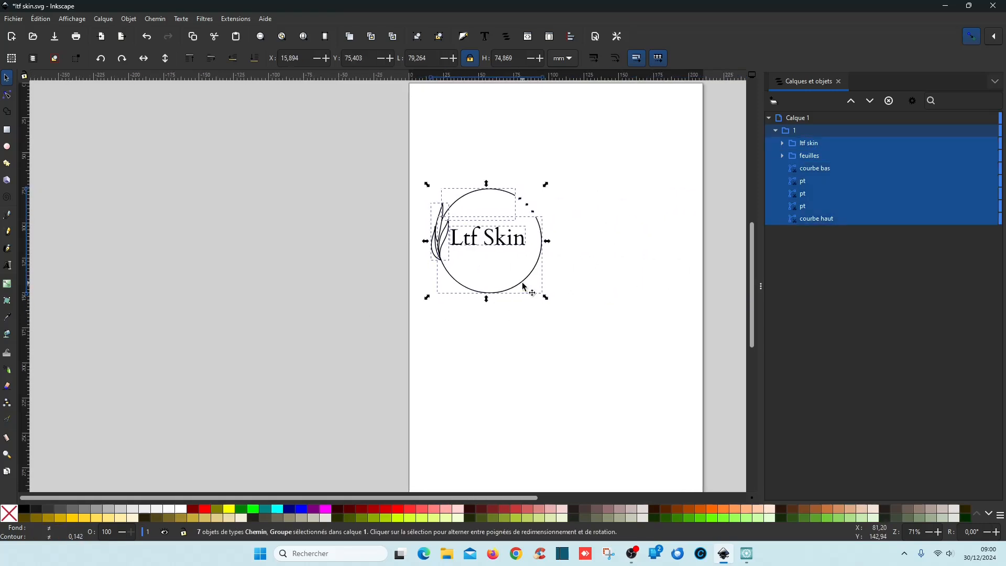
{"action": "left_click_drag", "start_coordinate": [523, 286], "coordinate": [573, 301]}
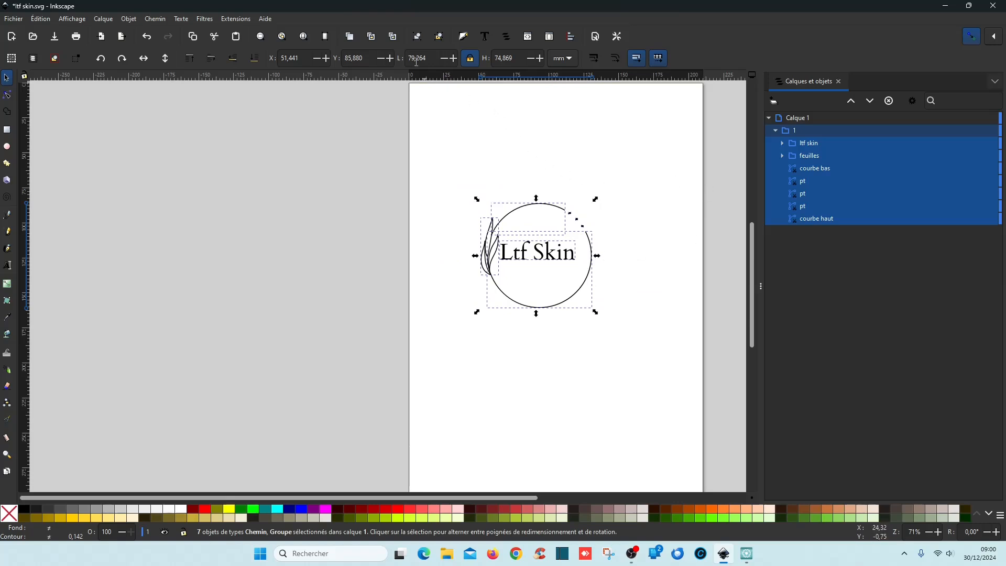
- Scale the whole logo proportionally to a width of 145 mm and save the document
{"action": "left_click", "coordinate": [430, 57]}
{"action": "type", "text": "145"}
{"action": "key", "text": "Return"}
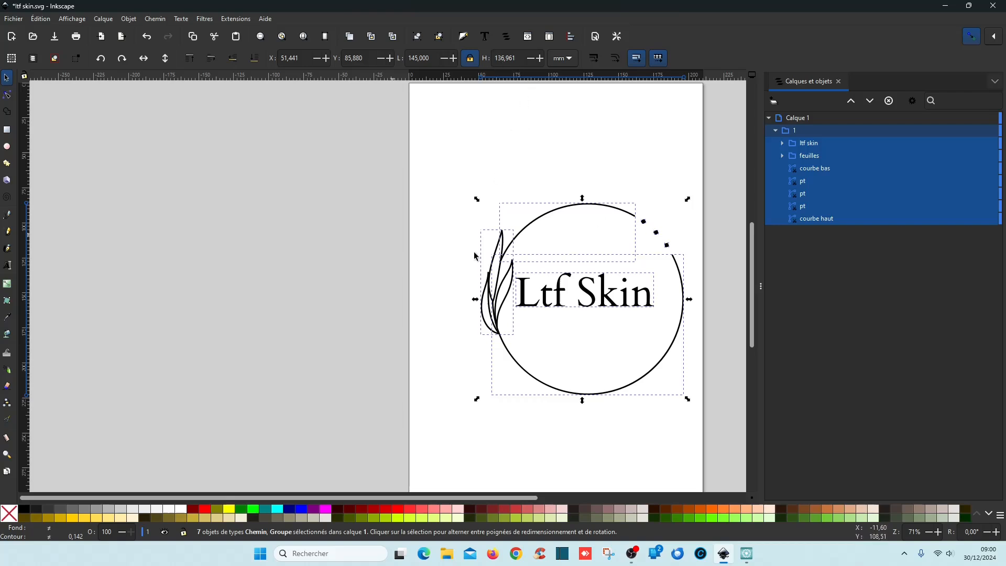
{"action": "key", "text": "ctrl+s"}
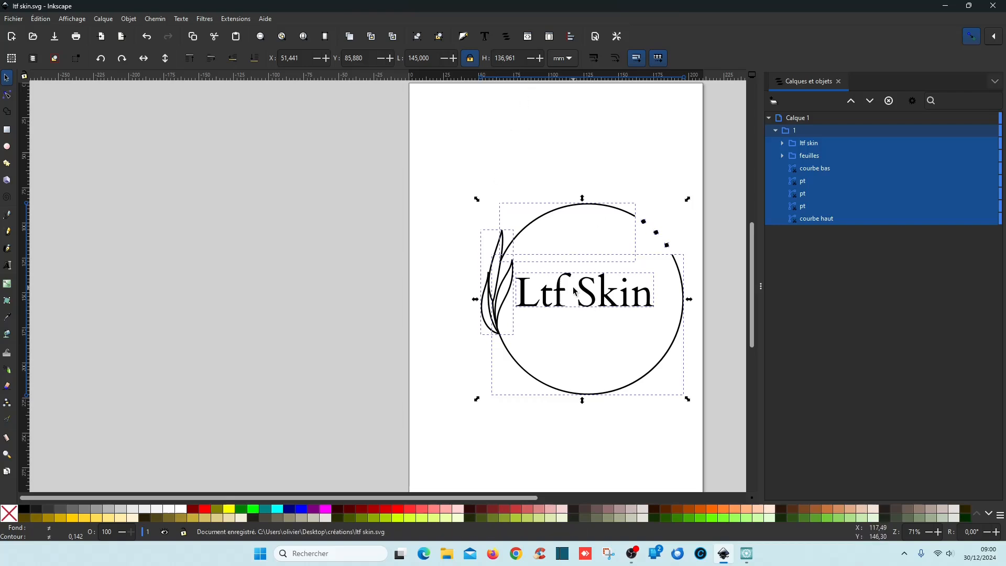
- Minimize the Inkscape window and switch to Artistic Digitizer
{"action": "scroll", "coordinate": [374, 286], "scroll_direction": "down", "scroll_amount": 1}
{"action": "scroll", "coordinate": [387, 281], "scroll_direction": "down", "scroll_amount": 2}
{"action": "left_click_drag", "start_coordinate": [387, 281], "coordinate": [246, 335]}
{"action": "left_click", "coordinate": [946, 6]}
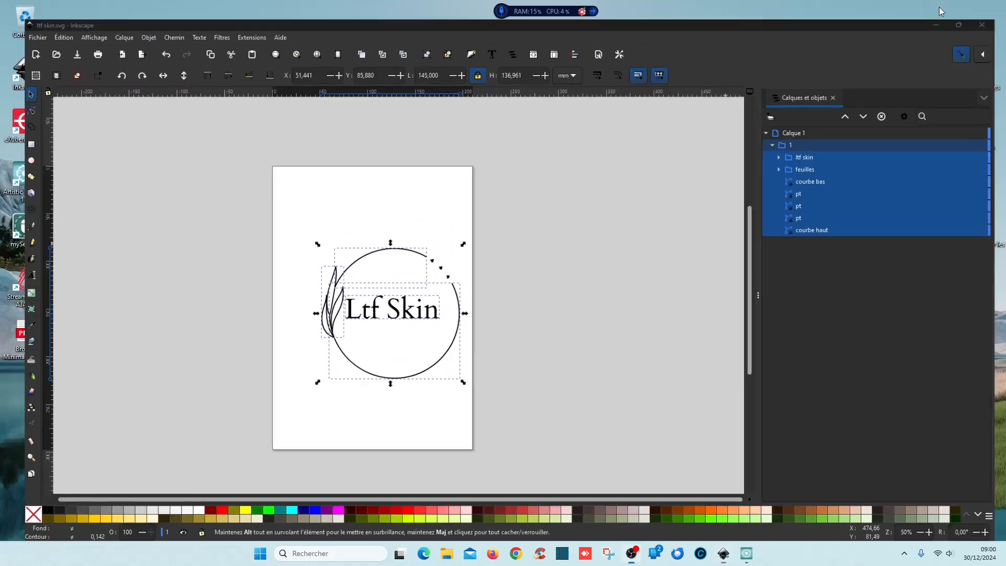
{"action": "left_click", "coordinate": [747, 554]}
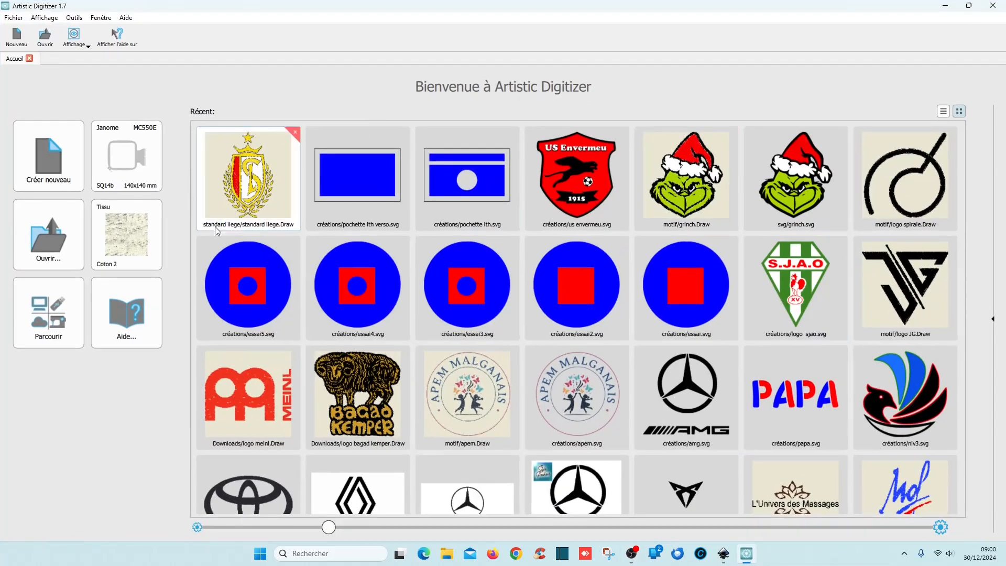
- Open the recent file ltf skin.svg as a new embroidery design
{"action": "left_click", "coordinate": [50, 233]}
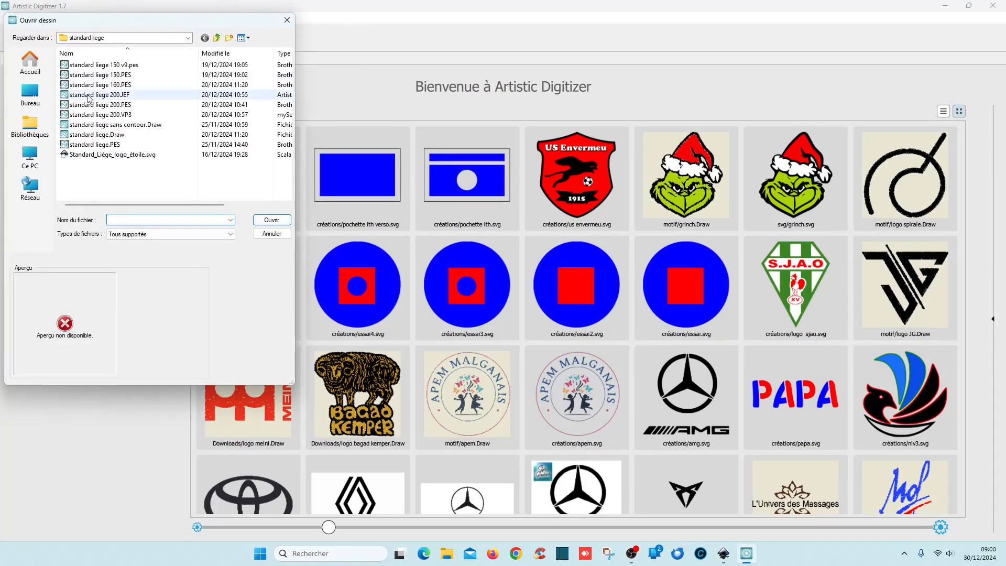
{"action": "left_click", "coordinate": [30, 61]}
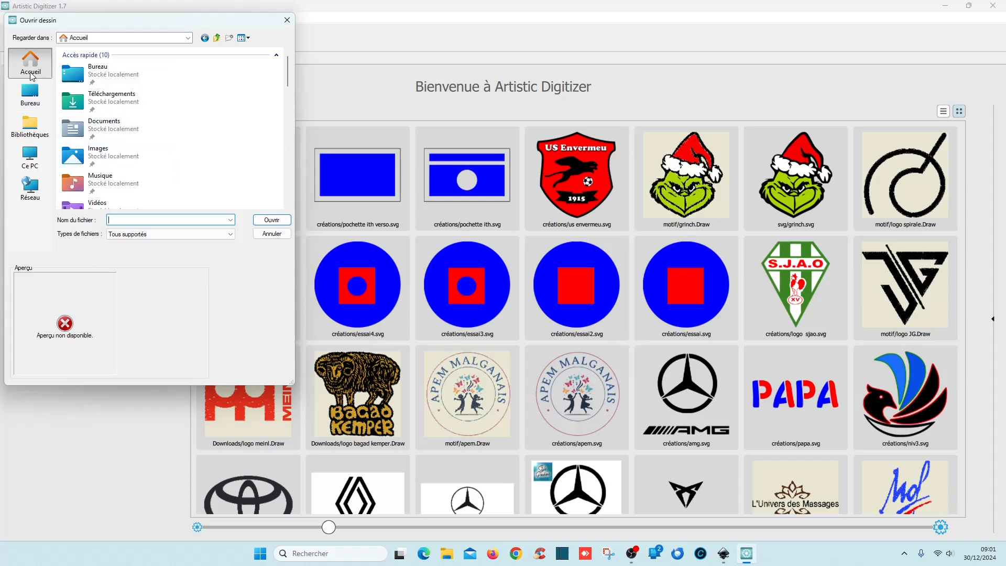
{"action": "scroll", "coordinate": [178, 155], "scroll_direction": "down", "scroll_amount": 5}
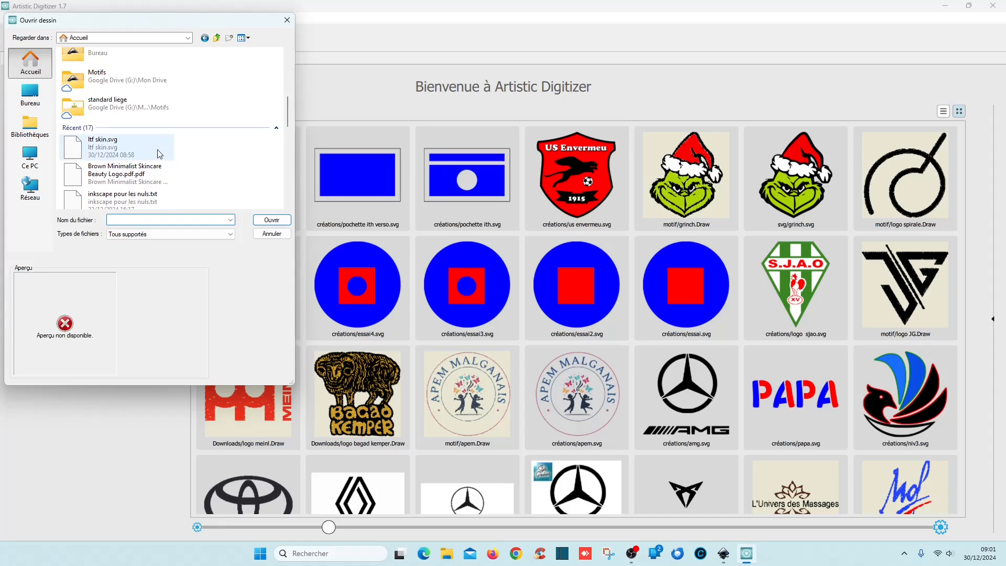
{"action": "left_click", "coordinate": [160, 154]}
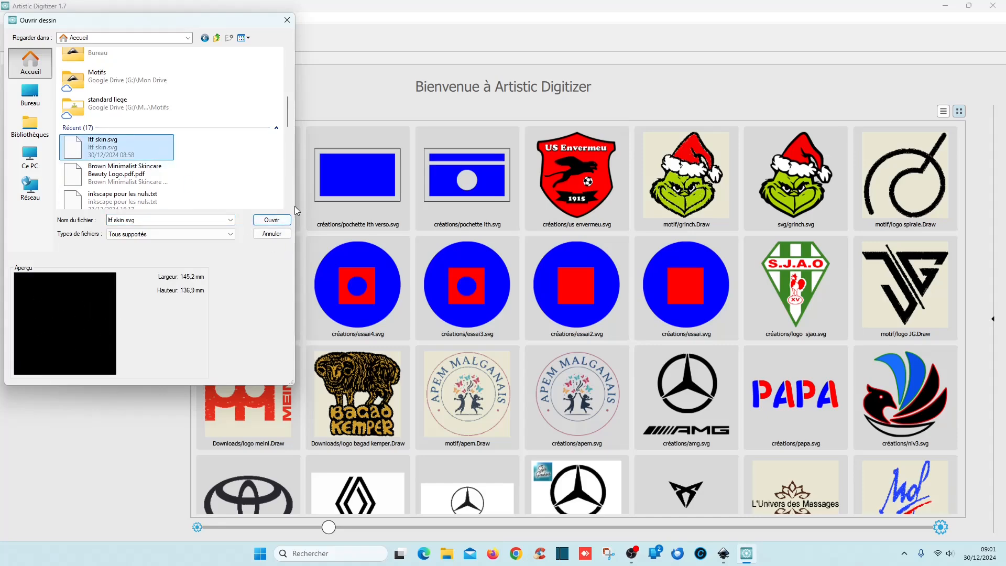
{"action": "left_click", "coordinate": [272, 222]}
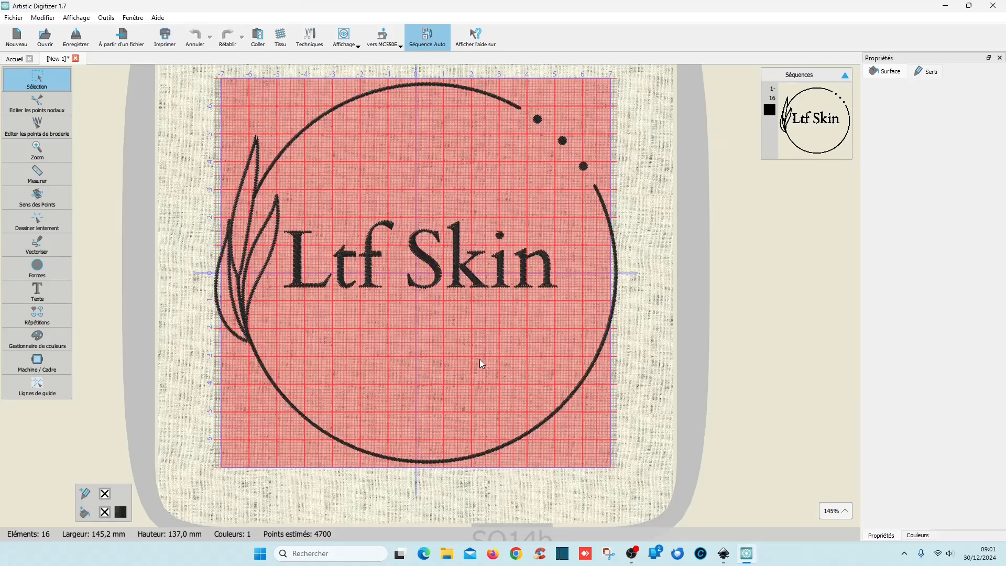
- Change the machine to the Pfaff Creative 1.5 with the All Fabric II 150x150 mm hoop
{"action": "left_click", "coordinate": [383, 38]}
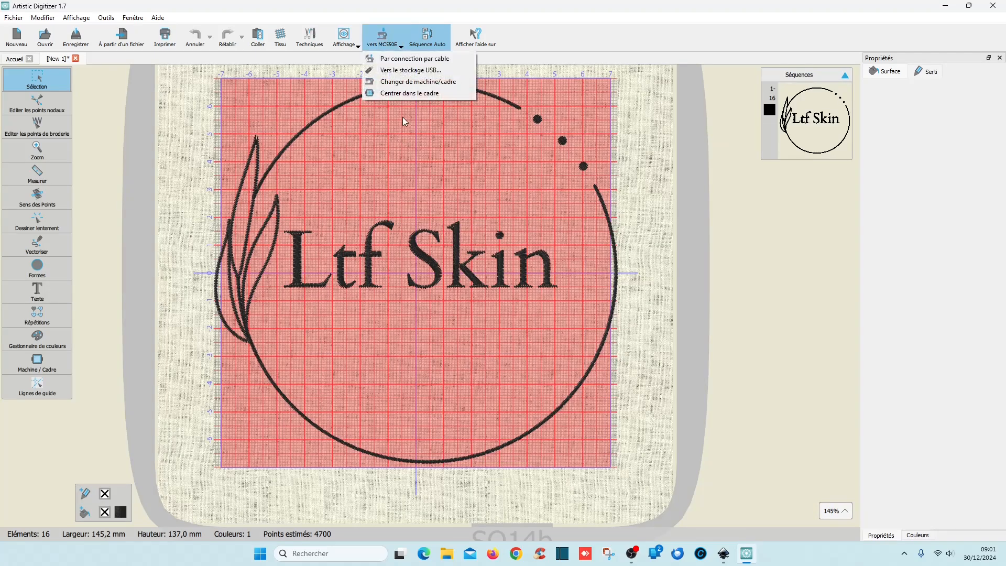
{"action": "left_click", "coordinate": [428, 81]}
{"action": "left_click", "coordinate": [345, 216]}
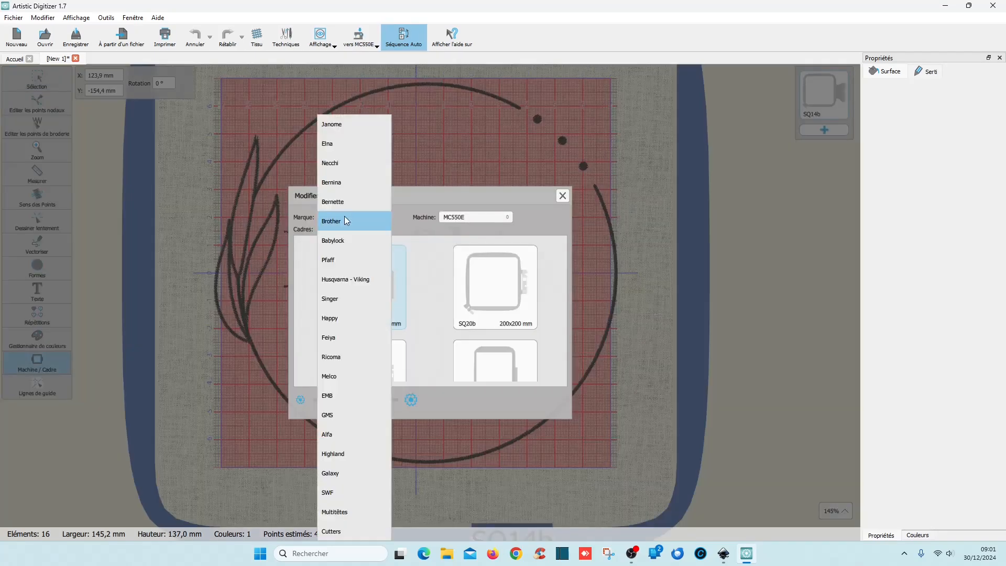
{"action": "left_click", "coordinate": [360, 278]}
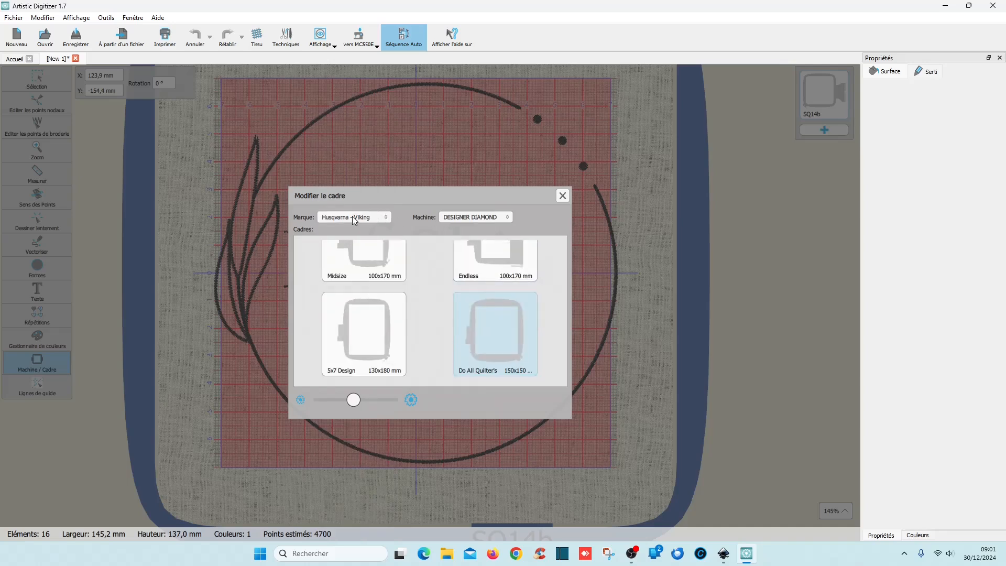
{"action": "left_click", "coordinate": [353, 218]}
{"action": "left_click", "coordinate": [365, 261]}
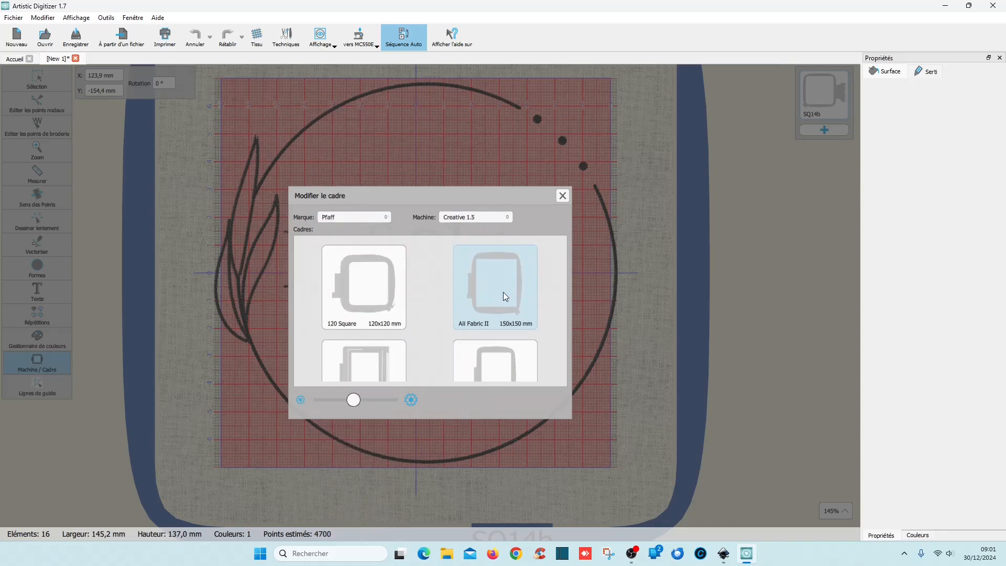
{"action": "double_click", "coordinate": [511, 306]}
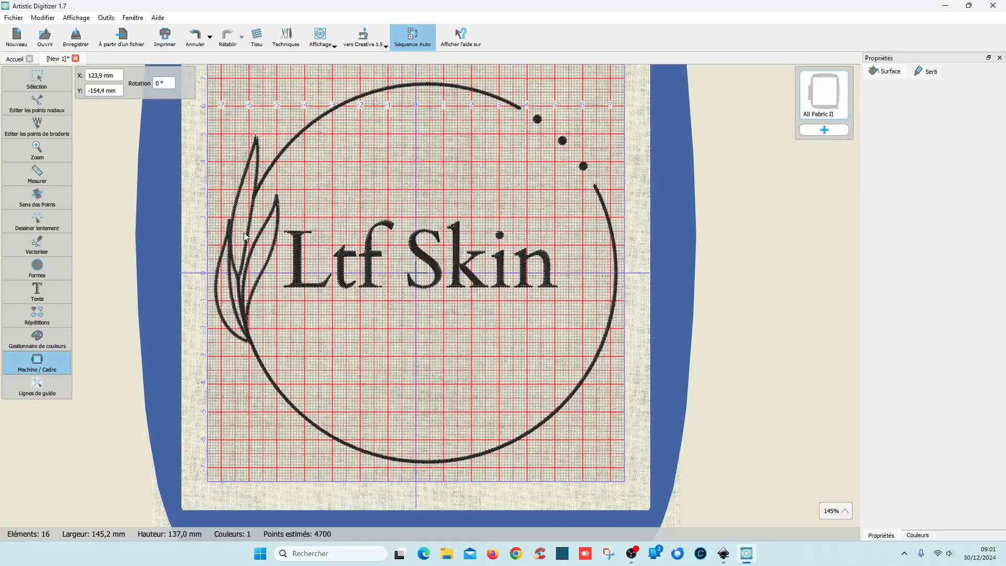
- Examine the stitch type and stitching of the three dots and the upper arc of the circle
{"action": "scroll", "coordinate": [564, 164], "scroll_direction": "up", "scroll_amount": 5}
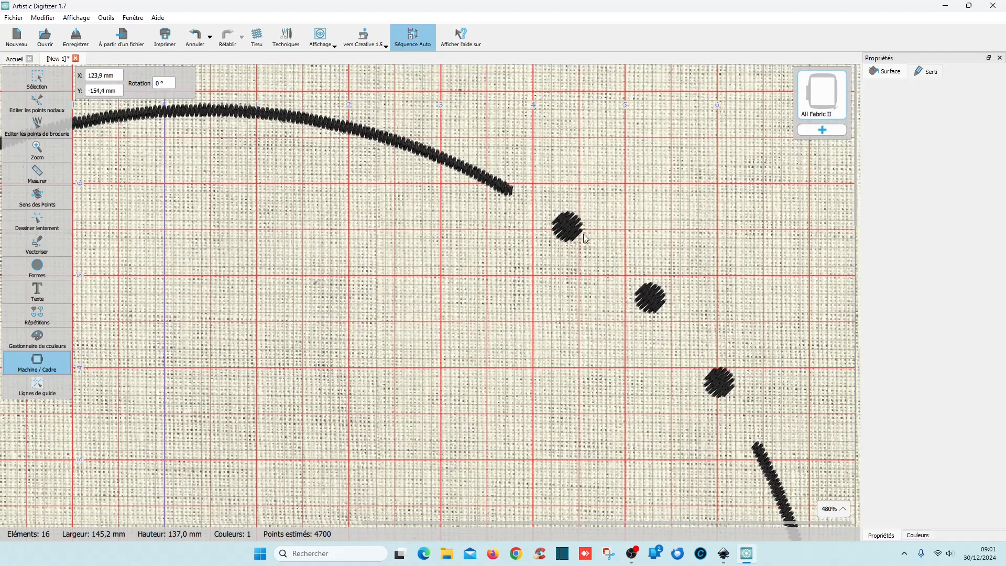
{"action": "left_click", "coordinate": [40, 84]}
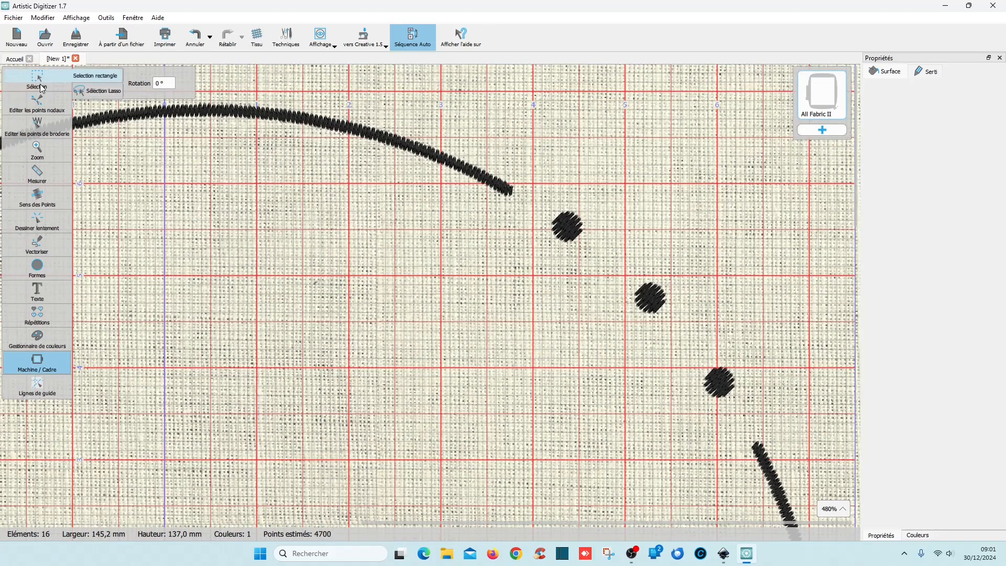
{"action": "left_click", "coordinate": [572, 237]}
{"action": "left_click", "coordinate": [661, 300]}
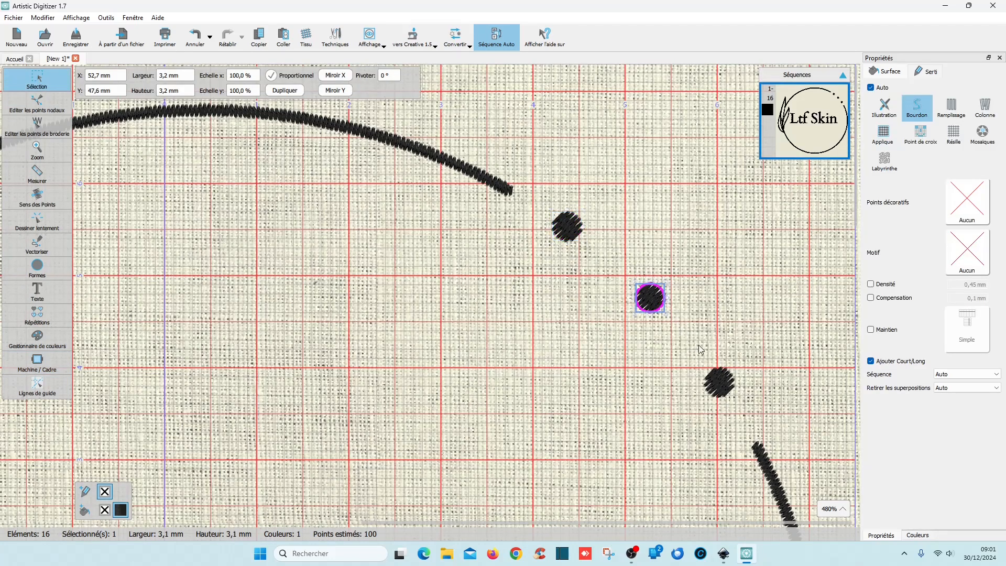
{"action": "left_click", "coordinate": [719, 380]}
{"action": "scroll", "coordinate": [461, 370], "scroll_direction": "down", "scroll_amount": 5}
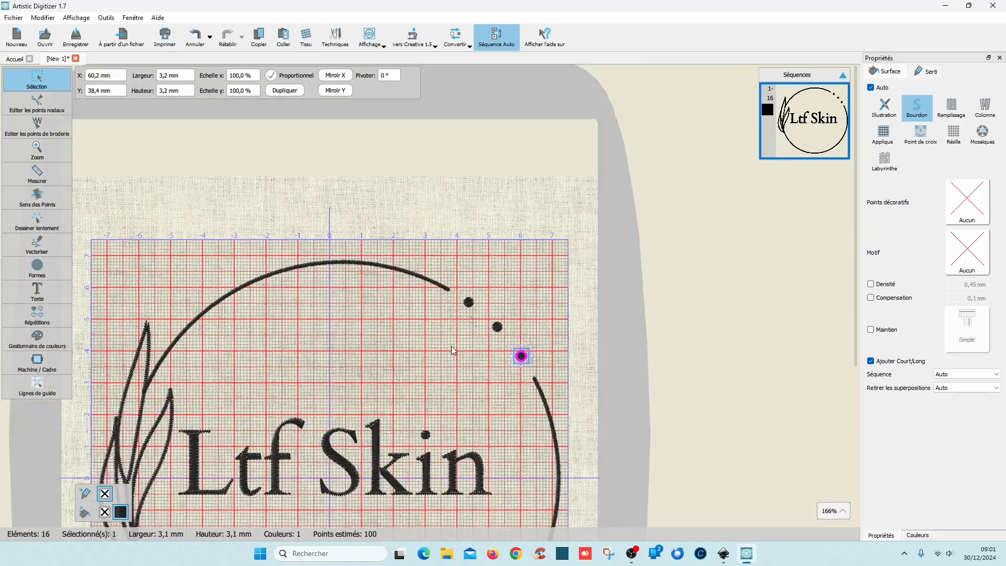
{"action": "left_click", "coordinate": [241, 197]}
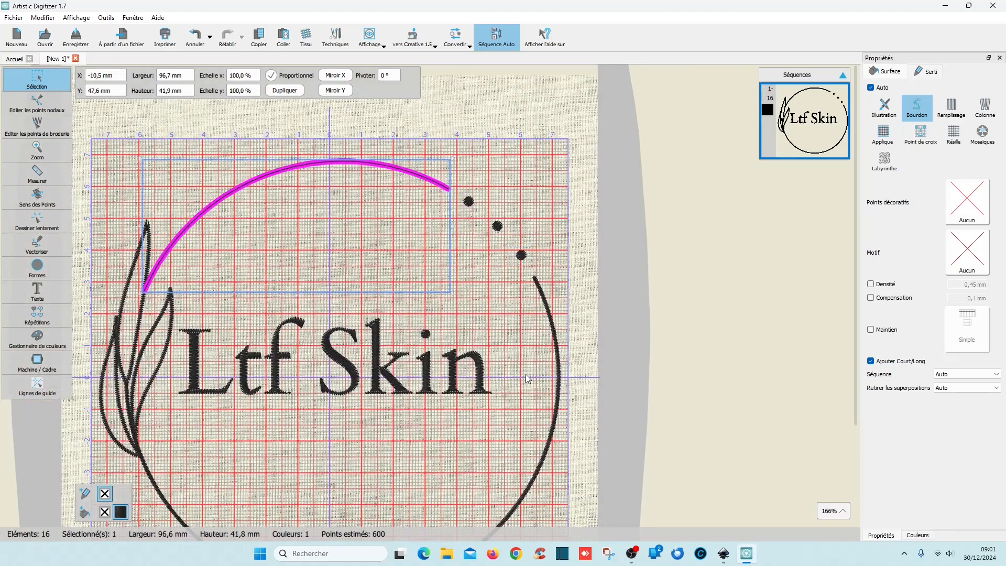
- Examine the stitching of the Skin letters up close, particularly the k, and check the lettering as a whole
{"action": "scroll", "coordinate": [383, 337], "scroll_direction": "up", "scroll_amount": 10}
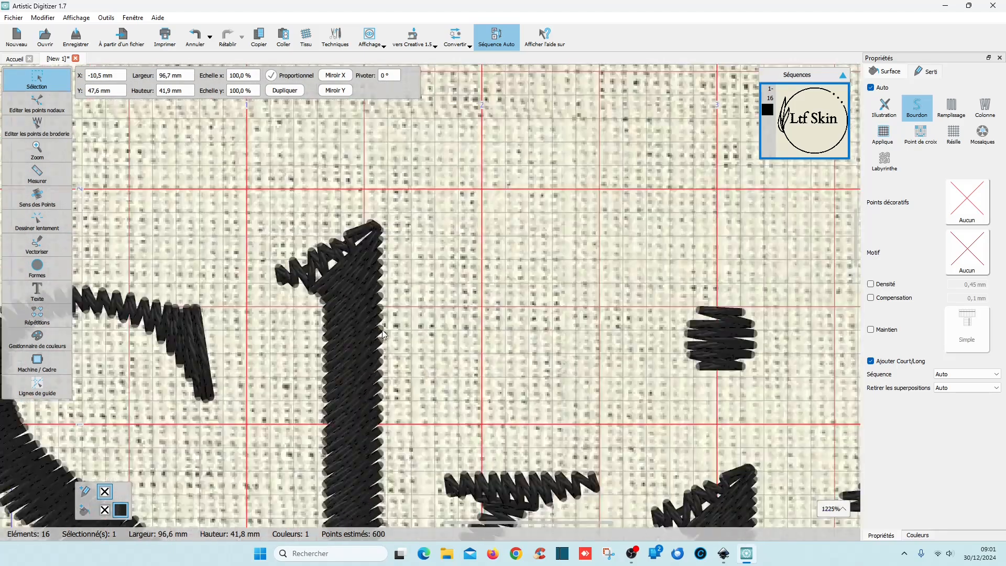
{"action": "left_click", "coordinate": [342, 270]}
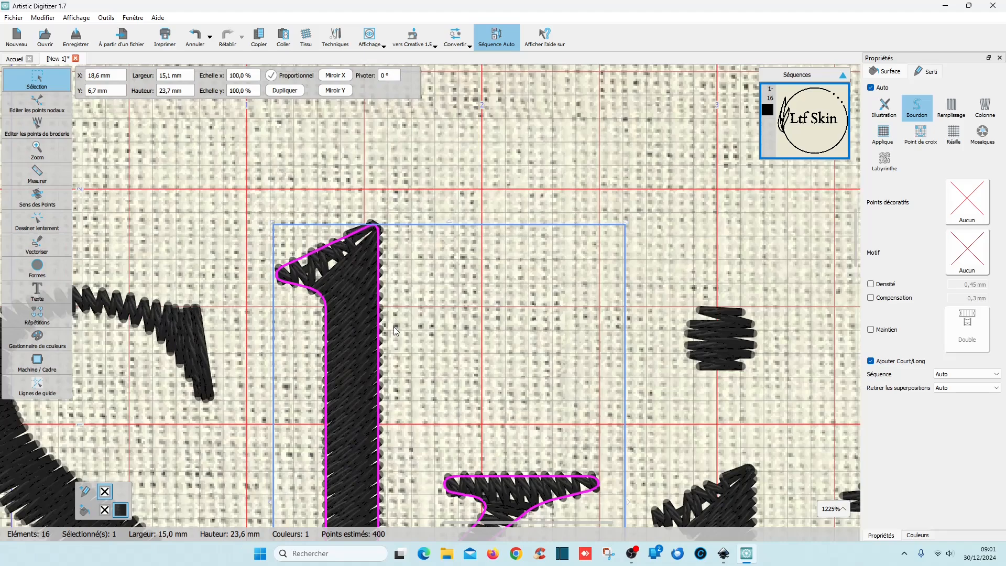
{"action": "scroll", "coordinate": [395, 327], "scroll_direction": "down", "scroll_amount": 5}
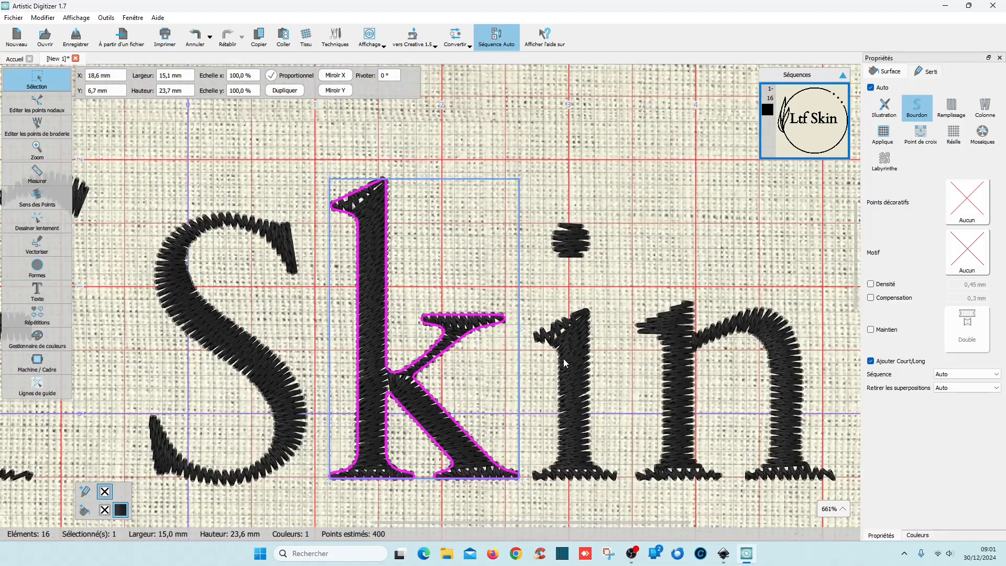
{"action": "left_click", "coordinate": [608, 326]}
{"action": "scroll", "coordinate": [608, 326], "scroll_direction": "down", "scroll_amount": 7}
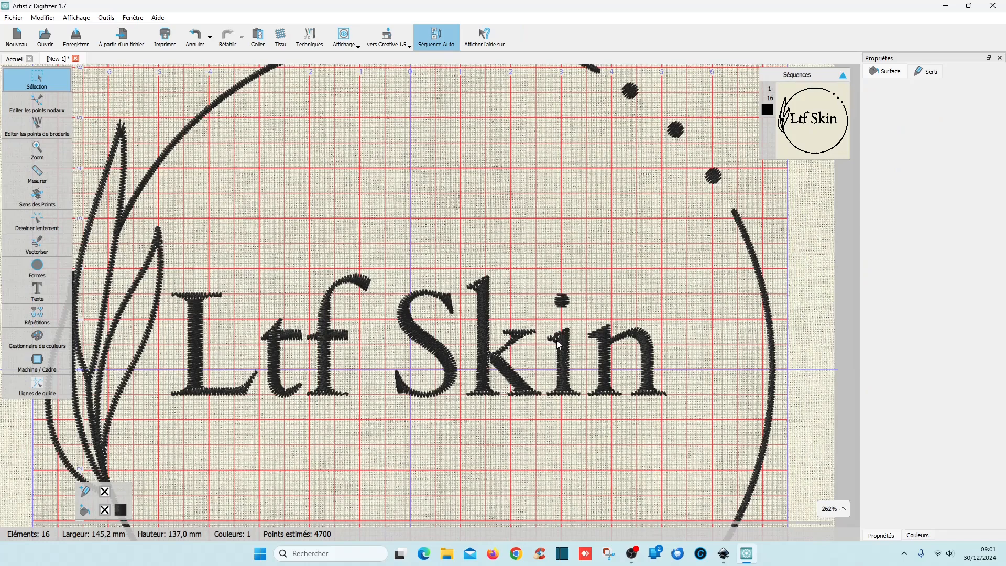
{"action": "left_click_drag", "start_coordinate": [681, 430], "coordinate": [168, 259]}
{"action": "left_click", "coordinate": [439, 209]}
- Select the entire design and set a custom satin (Bourdon) stitch density of 0.40 mm
{"action": "scroll", "coordinate": [439, 209], "scroll_direction": "down", "scroll_amount": 2}
{"action": "key", "text": "ctrl+a"}
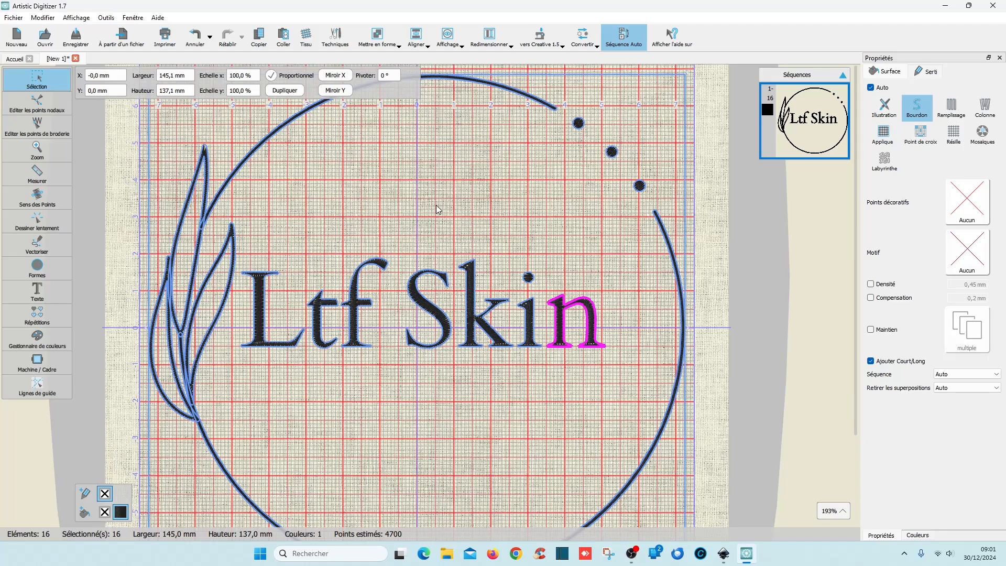
{"action": "left_click", "coordinate": [871, 283]}
{"action": "left_click", "coordinate": [978, 285]}
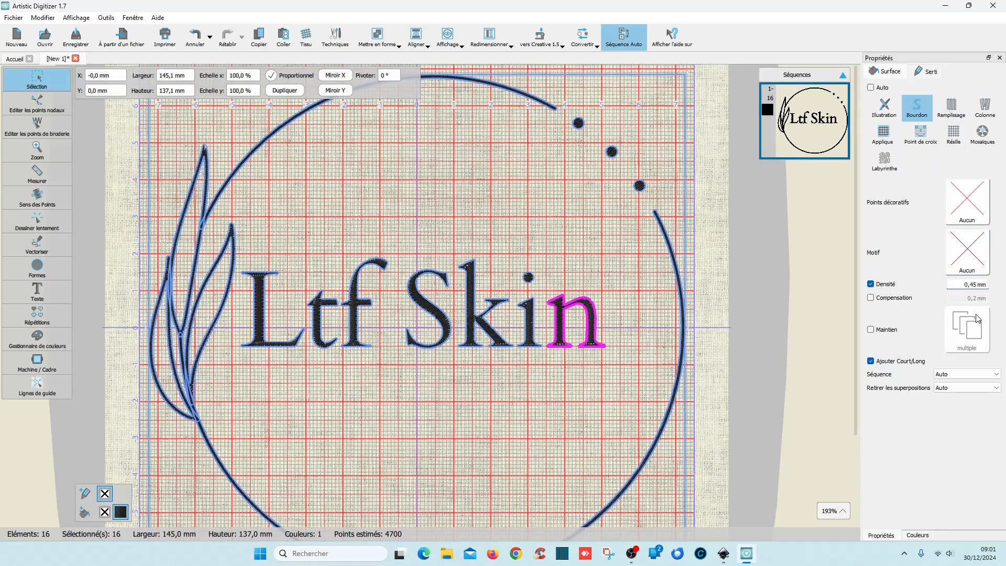
{"action": "key", "text": "BackSpace"}
{"action": "key", "text": "Return"}
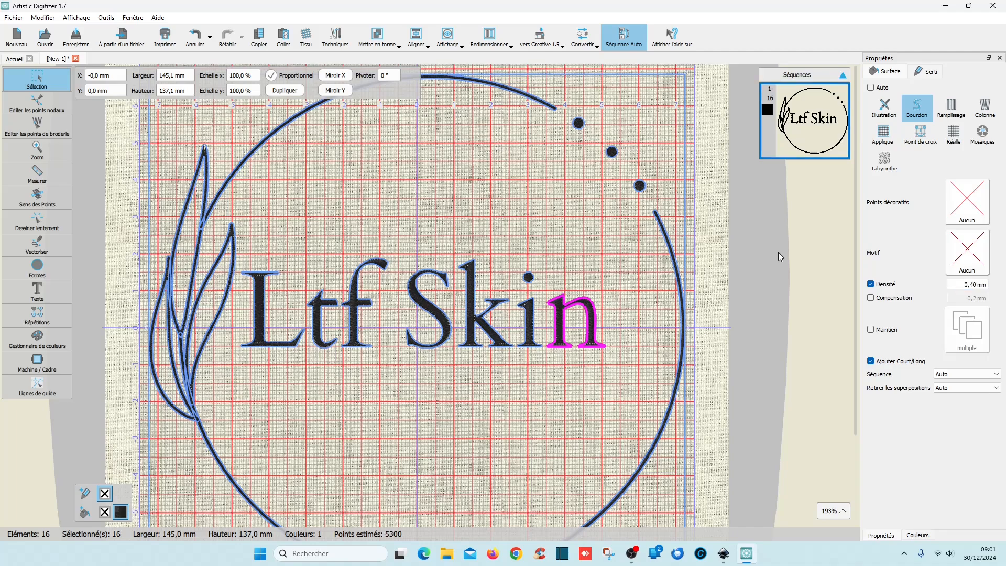
{"action": "left_click", "coordinate": [521, 378]}
- Inspect the stitch coverage of the letters in Skin, especially the stem, serifs and branches of the k
{"action": "scroll", "coordinate": [477, 263], "scroll_direction": "up", "scroll_amount": 10}
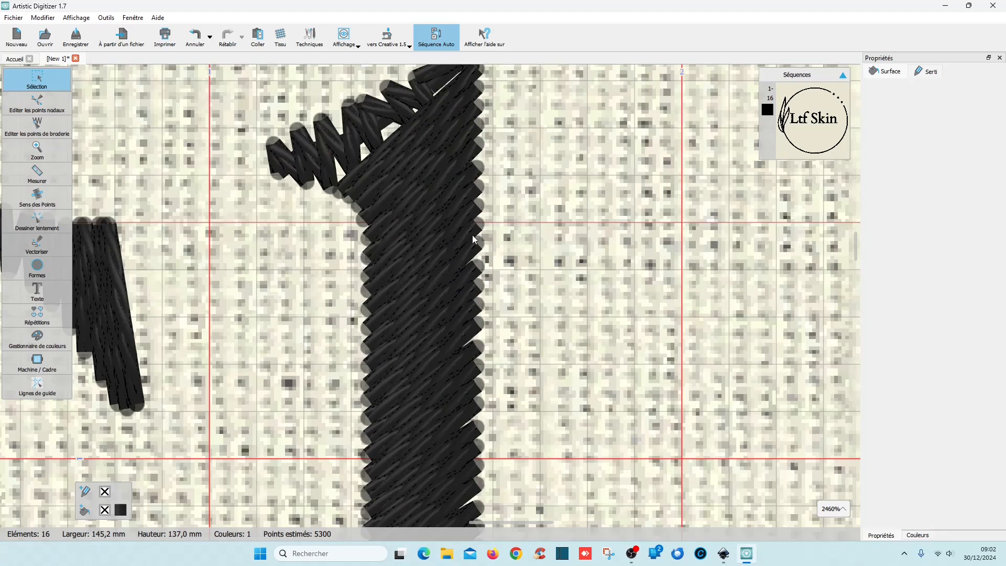
{"action": "scroll", "coordinate": [473, 240], "scroll_direction": "down", "scroll_amount": 4}
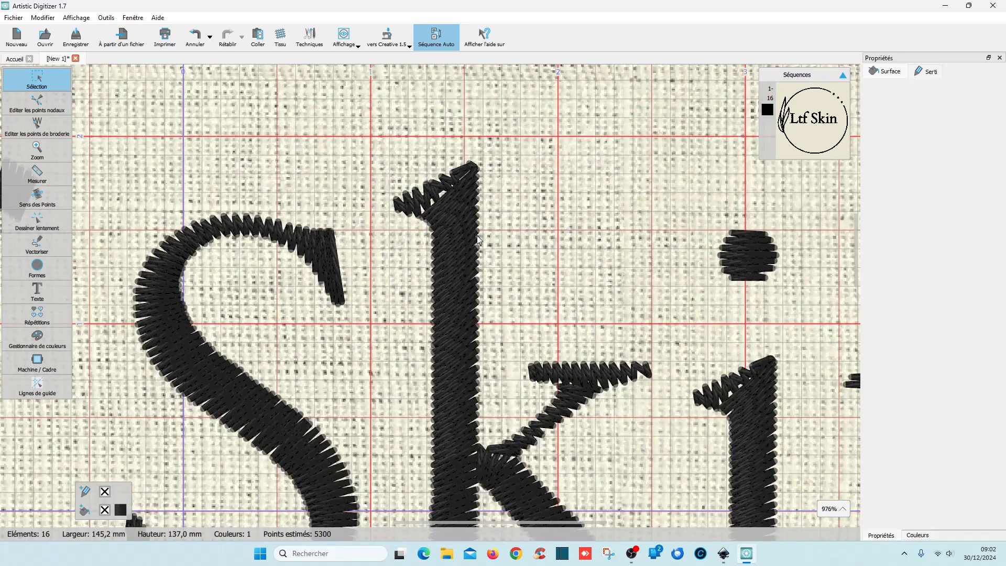
{"action": "scroll", "coordinate": [478, 240], "scroll_direction": "down", "scroll_amount": 3}
{"action": "scroll", "coordinate": [521, 299], "scroll_direction": "up", "scroll_amount": 3}
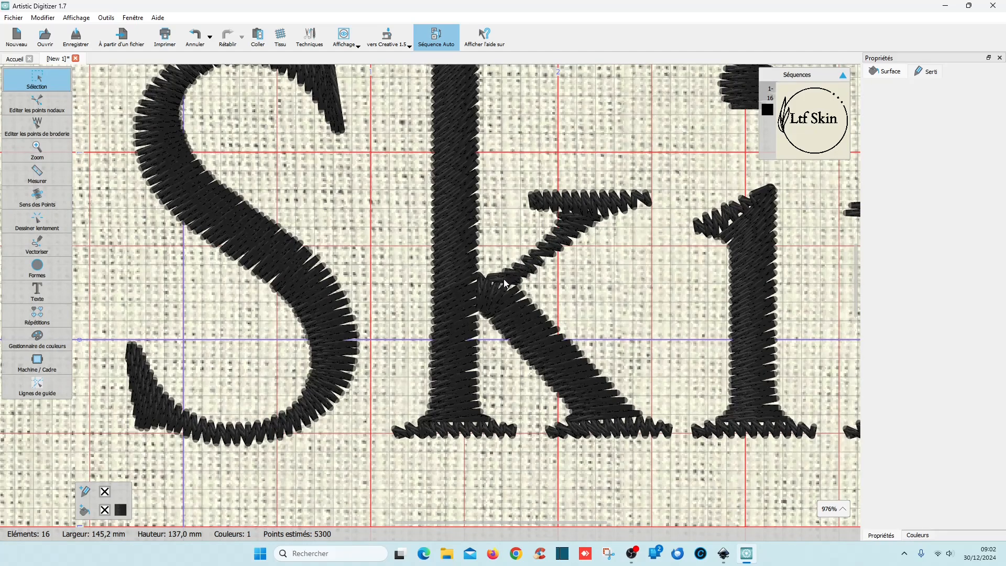
{"action": "scroll", "coordinate": [532, 268], "scroll_direction": "down", "scroll_amount": 3}
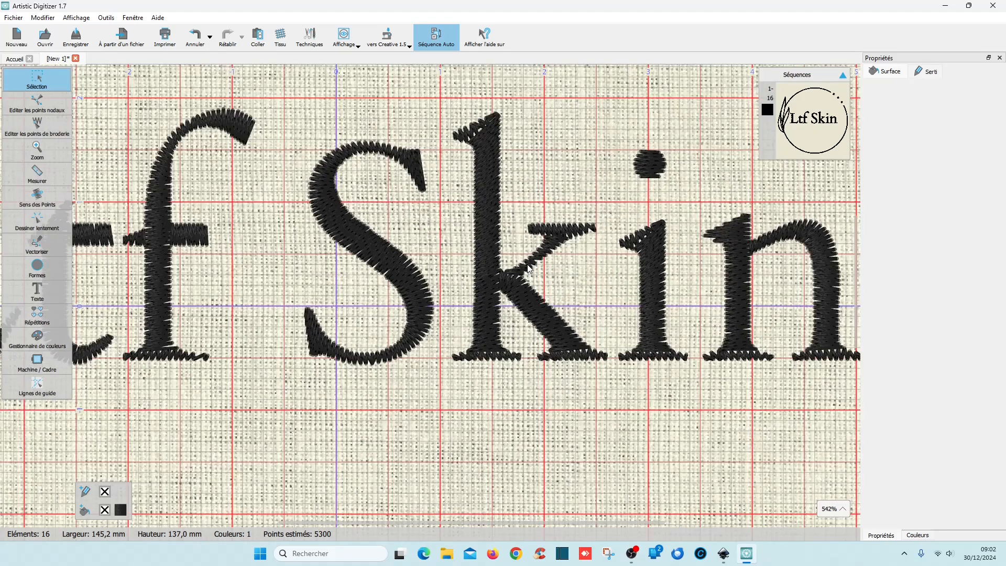
- Inspect the stitch coverage of the letters L, t and f, including their serifs, crossbars and junctions
{"action": "scroll", "coordinate": [671, 250], "scroll_direction": "left", "scroll_amount": 10}
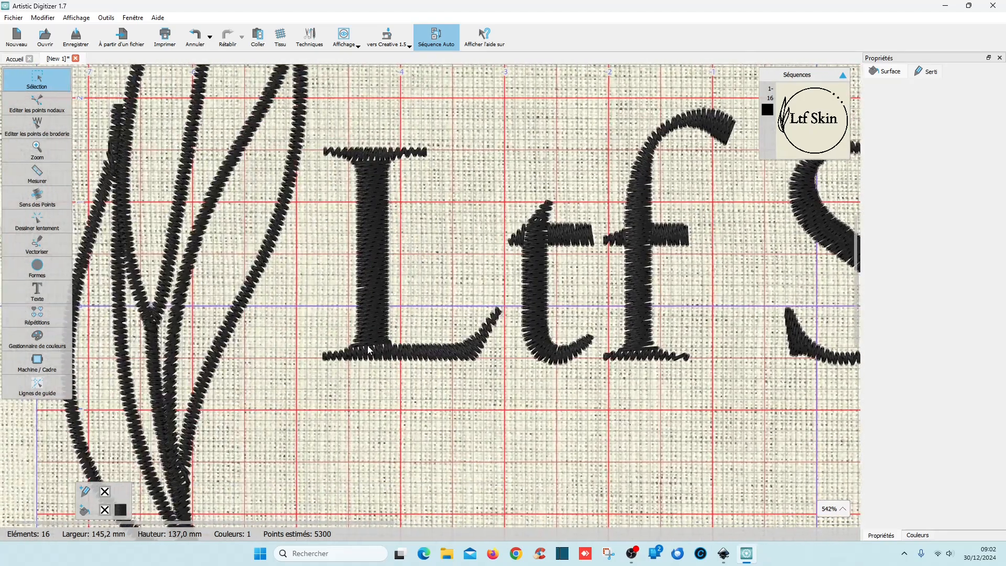
{"action": "scroll", "coordinate": [383, 341], "scroll_direction": "up", "scroll_amount": 4}
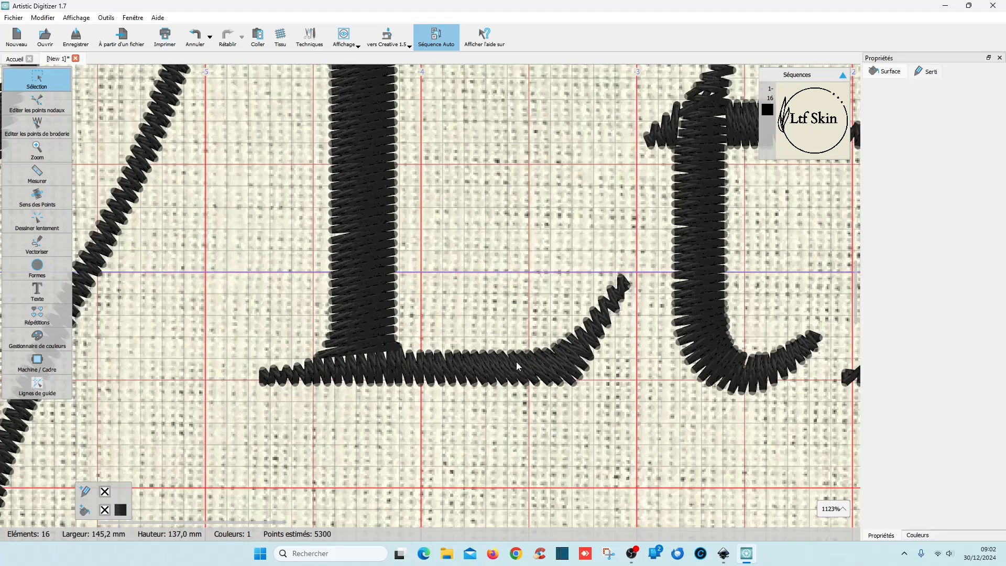
{"action": "scroll", "coordinate": [436, 221], "scroll_direction": "up", "scroll_amount": 3}
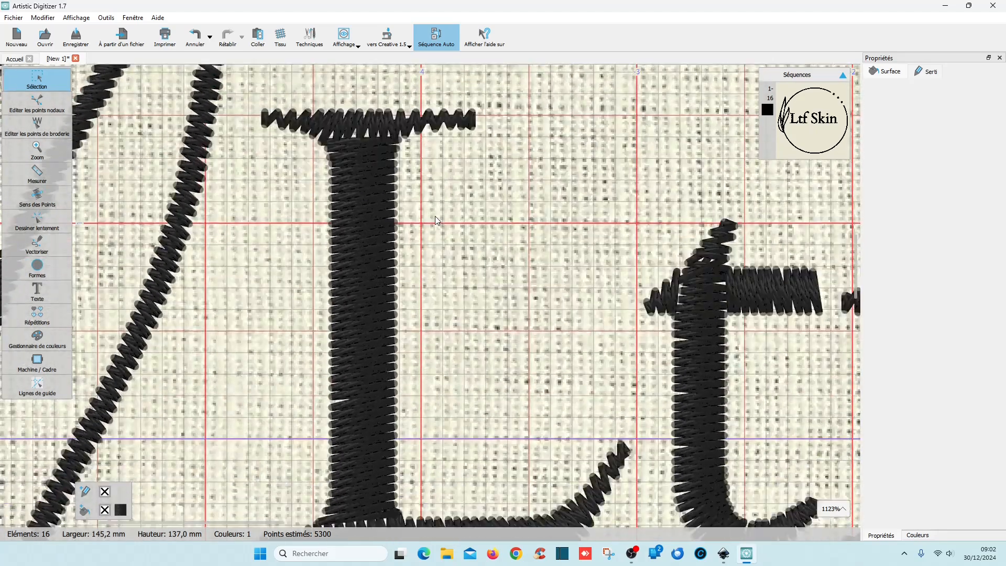
{"action": "scroll", "coordinate": [436, 221], "scroll_direction": "down", "scroll_amount": 3}
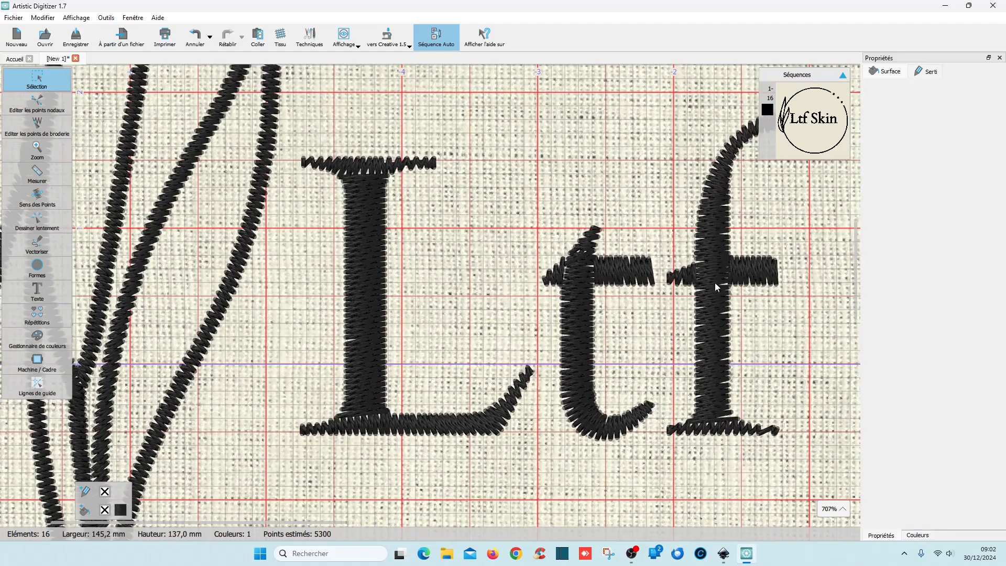
{"action": "scroll", "coordinate": [583, 263], "scroll_direction": "up", "scroll_amount": 5}
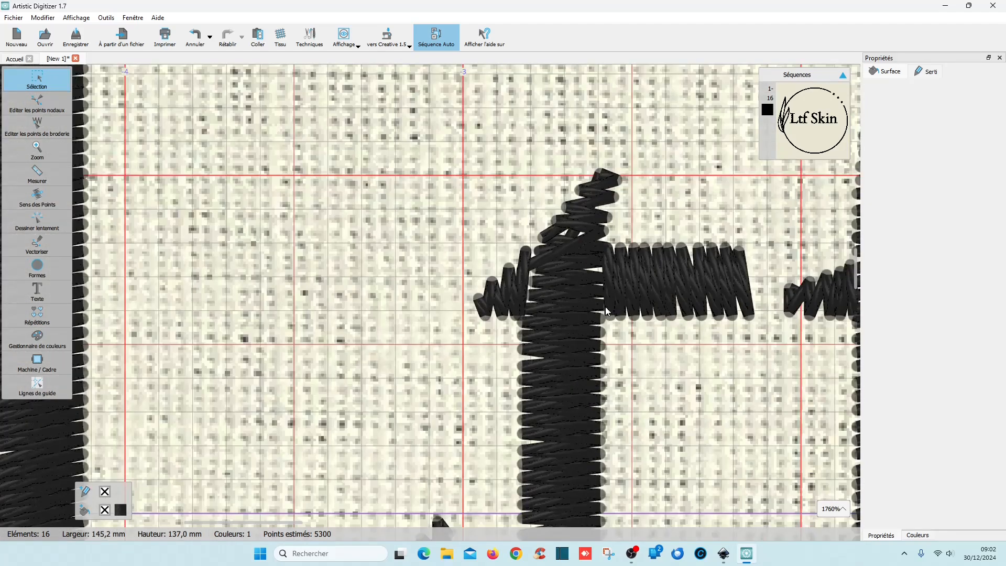
{"action": "scroll", "coordinate": [619, 318], "scroll_direction": "down", "scroll_amount": 3}
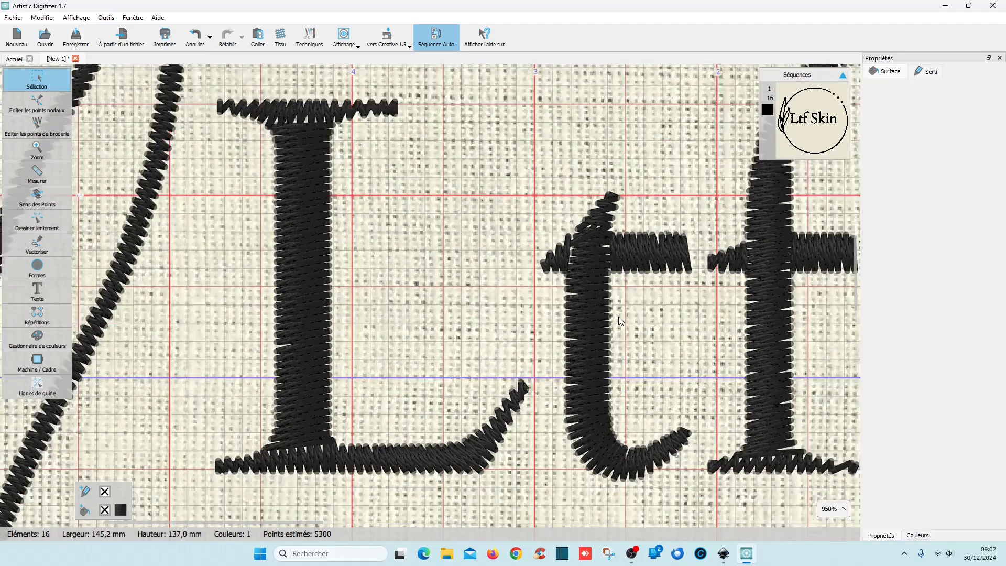
{"action": "scroll", "coordinate": [620, 317], "scroll_direction": "right", "scroll_amount": 3}
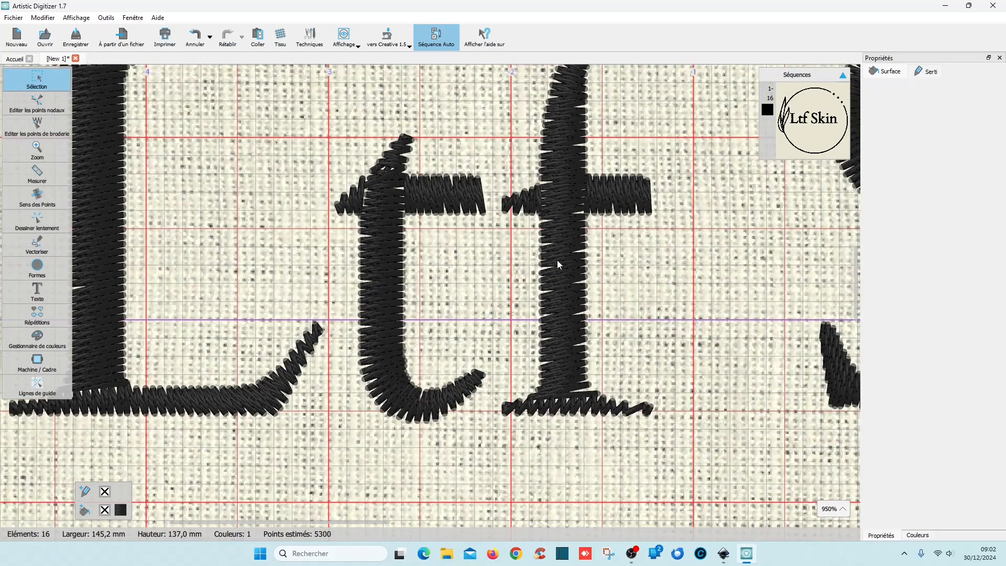
{"action": "scroll", "coordinate": [689, 286], "scroll_direction": "down", "scroll_amount": 2}
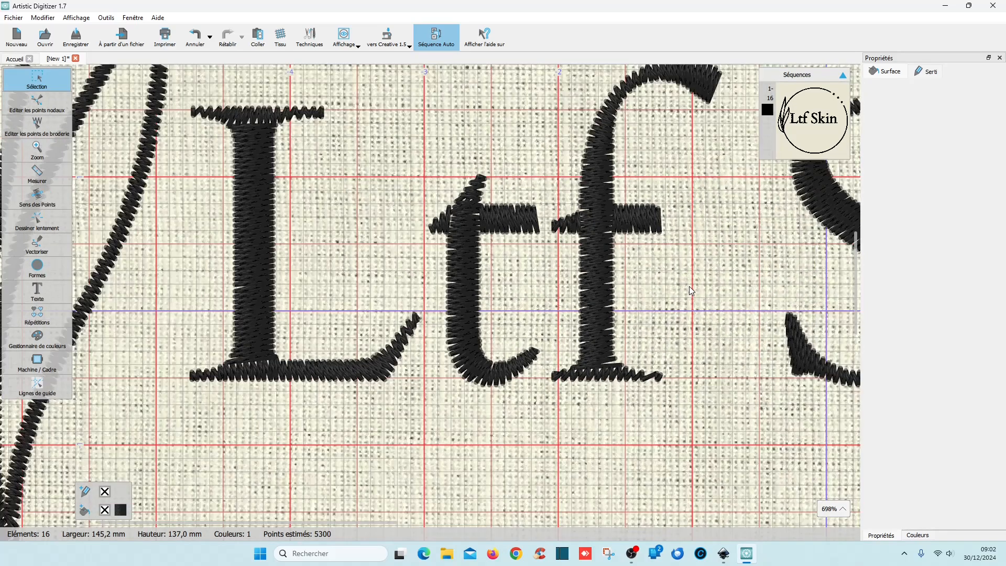
{"action": "scroll", "coordinate": [690, 286], "scroll_direction": "right", "scroll_amount": 4}
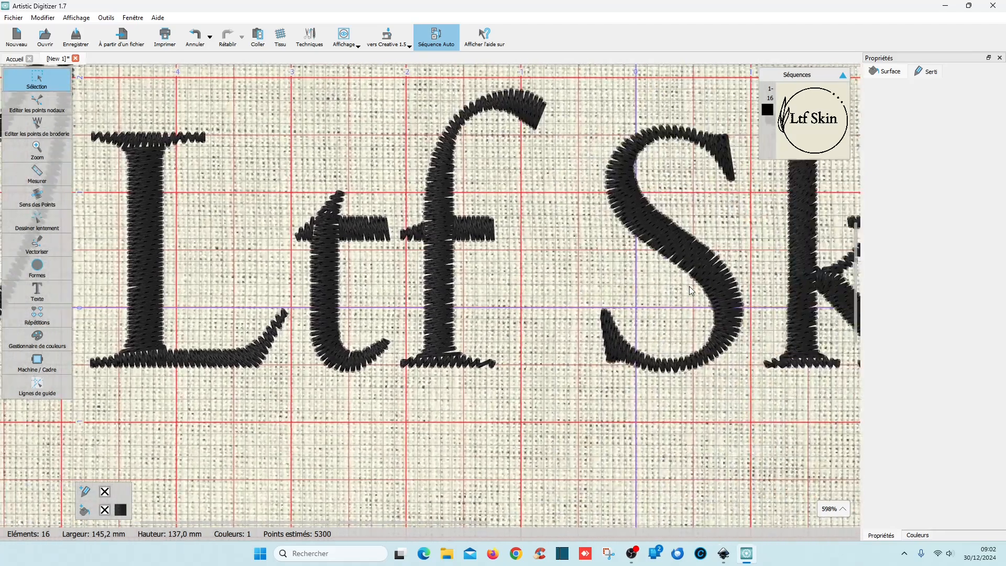
- Inspect the stitching of the letters S, k, i and n up close, including their serifs and the dot of the i
{"action": "scroll", "coordinate": [689, 208], "scroll_direction": "right", "scroll_amount": 1}
{"action": "scroll", "coordinate": [689, 208], "scroll_direction": "right", "scroll_amount": 1}
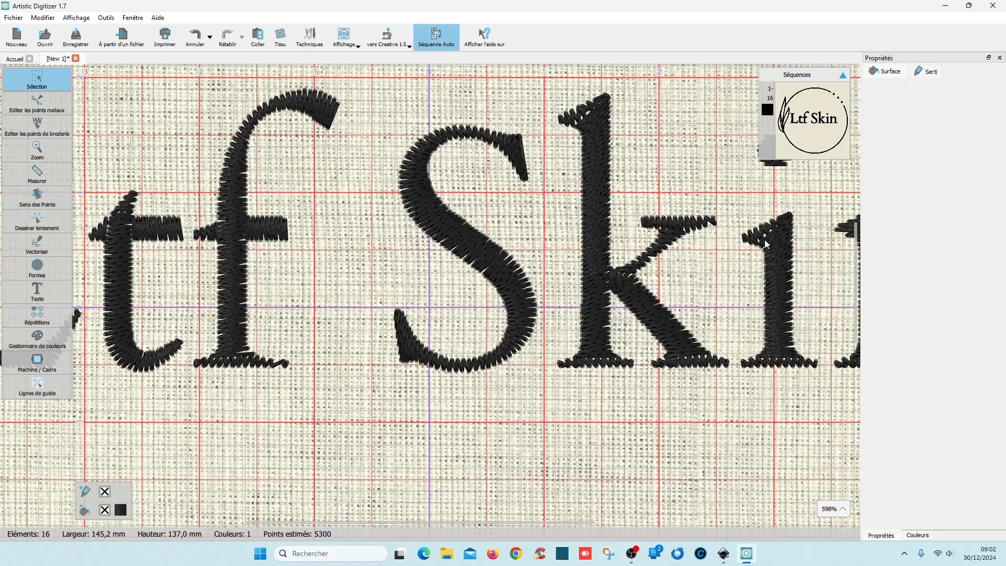
{"action": "scroll", "coordinate": [724, 260], "scroll_direction": "down", "scroll_amount": 1}
{"action": "scroll", "coordinate": [725, 260], "scroll_direction": "right", "scroll_amount": 3}
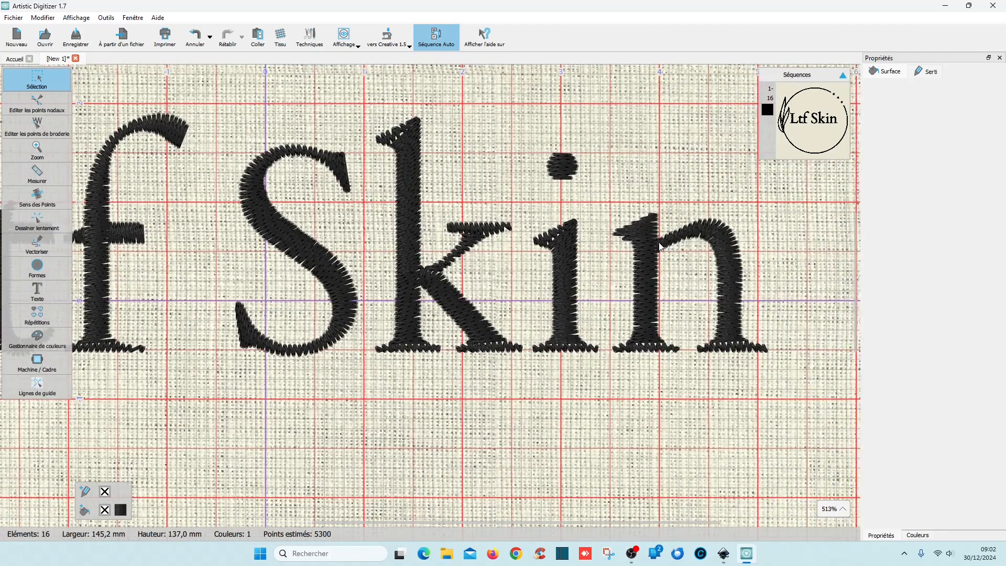
{"action": "scroll", "coordinate": [631, 237], "scroll_direction": "up", "scroll_amount": 6}
{"action": "scroll", "coordinate": [631, 236], "scroll_direction": "down", "scroll_amount": 3}
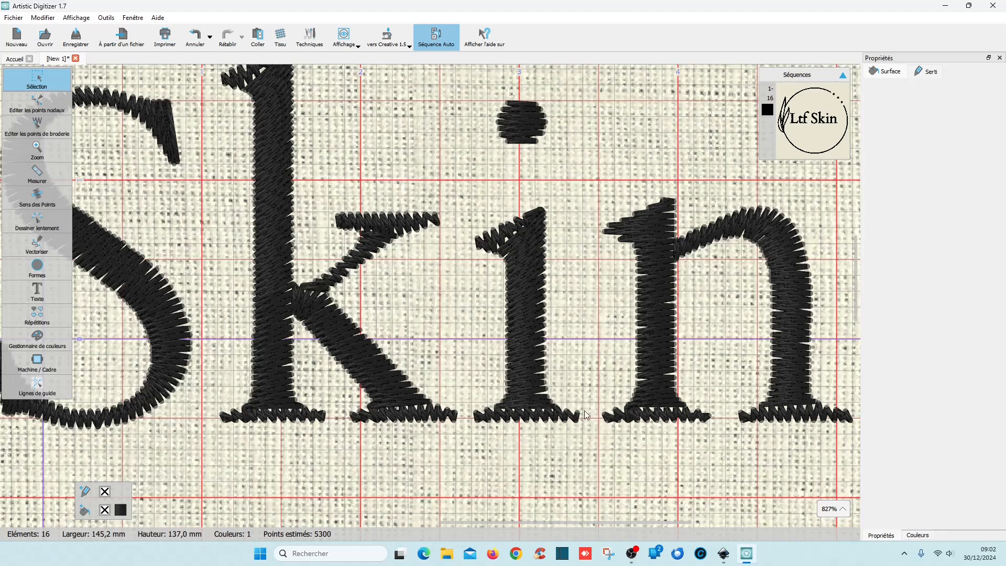
{"action": "scroll", "coordinate": [499, 285], "scroll_direction": "down", "scroll_amount": 5}
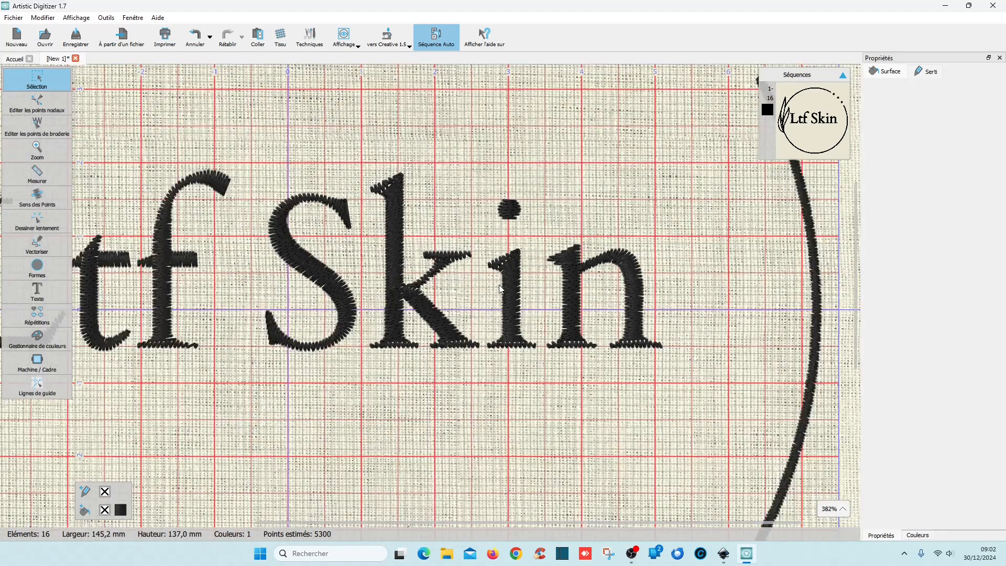
- Check the whole hooped design at 100% zoom, and examine the stitched lettering together with the leaves
{"action": "scroll", "coordinate": [500, 288], "scroll_direction": "down", "scroll_amount": 7}
{"action": "scroll", "coordinate": [501, 287], "scroll_direction": "down", "scroll_amount": 2}
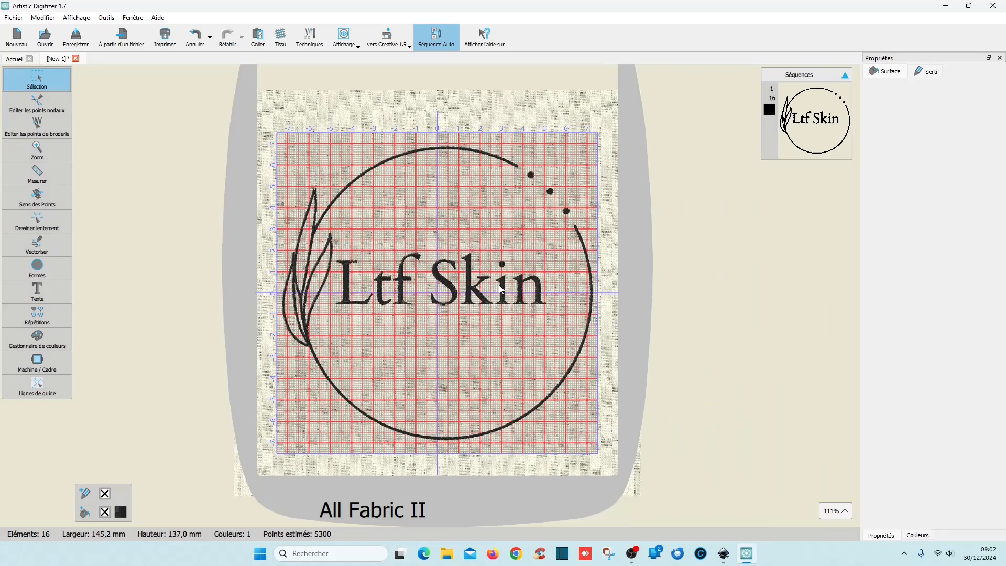
{"action": "left_click", "coordinate": [845, 512]}
{"action": "left_click", "coordinate": [844, 397]}
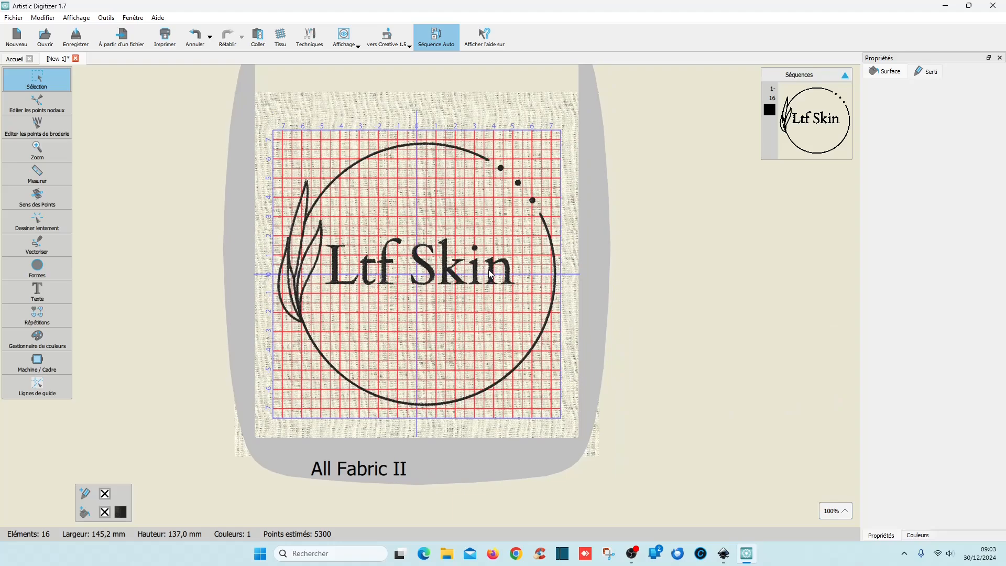
{"action": "scroll", "coordinate": [414, 267], "scroll_direction": "up", "scroll_amount": 7}
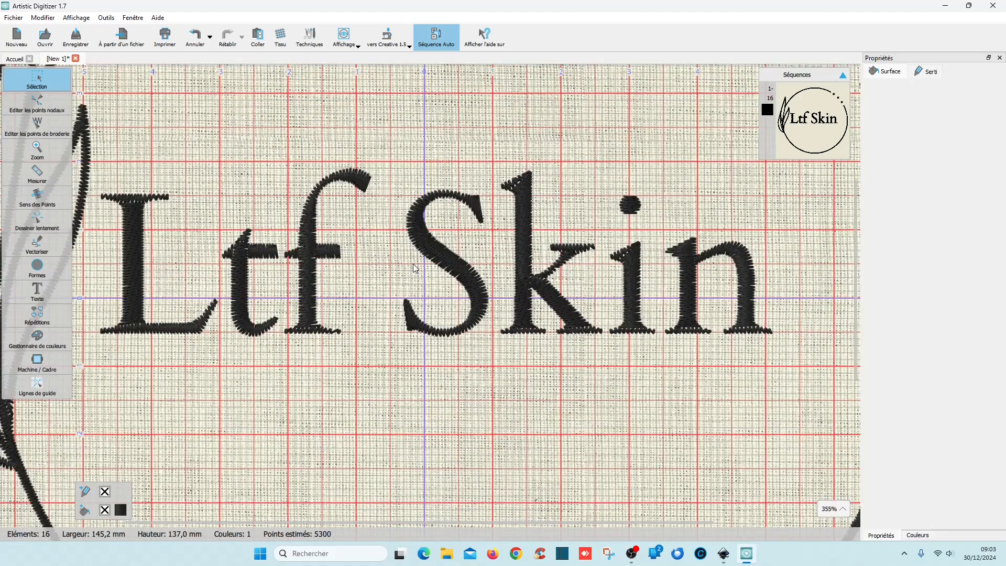
{"action": "scroll", "coordinate": [361, 266], "scroll_direction": "left", "scroll_amount": 3}
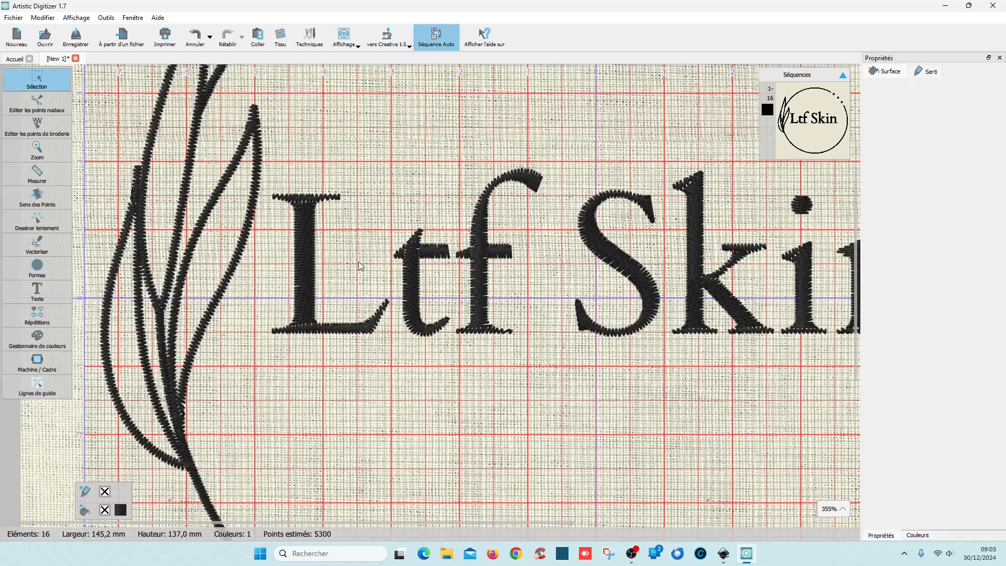
- Open the original Brown Minimalist Skincare Beauty Logo PDF from the desktop to review the source artwork, and close it
{"action": "left_click", "coordinate": [950, 7]}
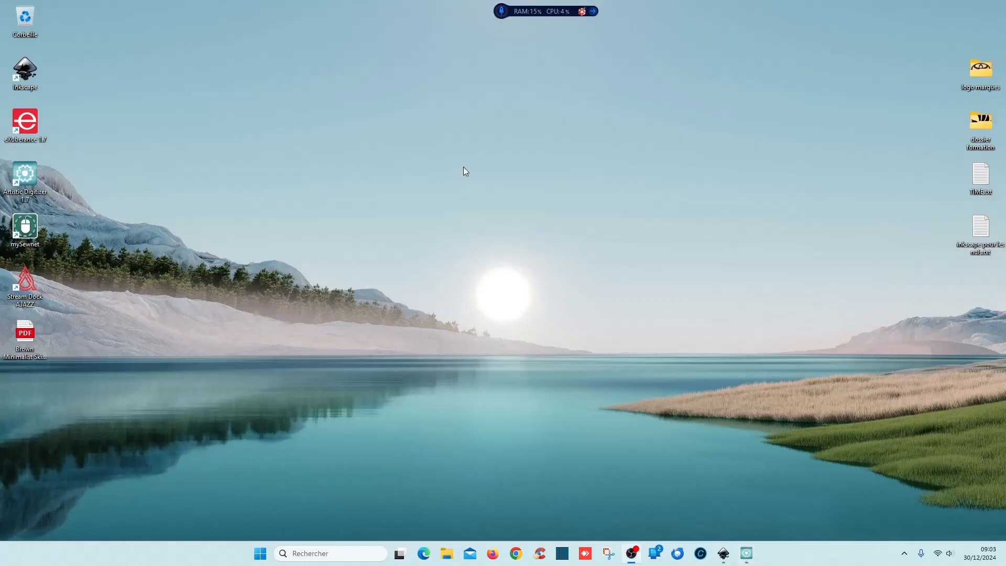
{"action": "double_click", "coordinate": [24, 335]}
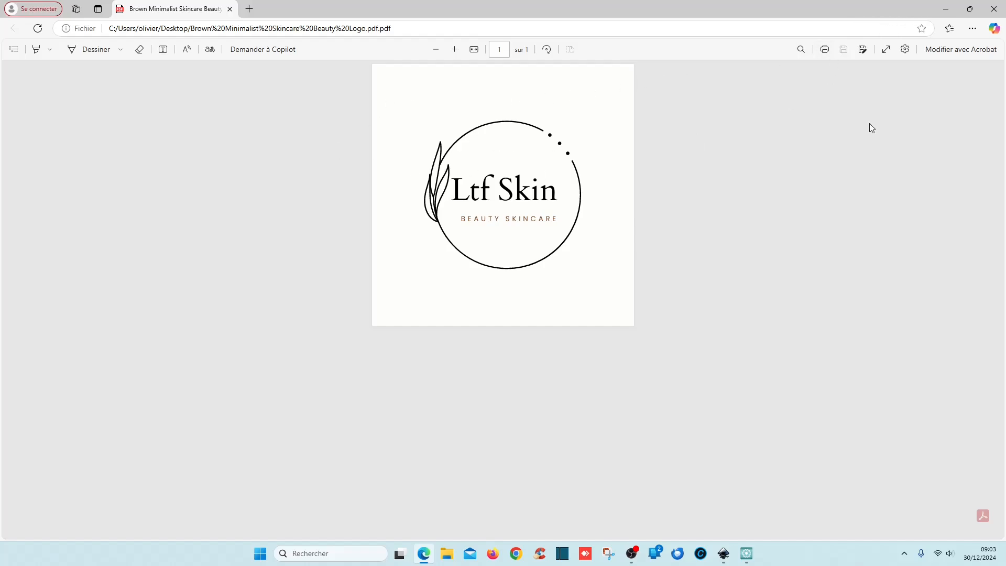
{"action": "left_click", "coordinate": [995, 9]}
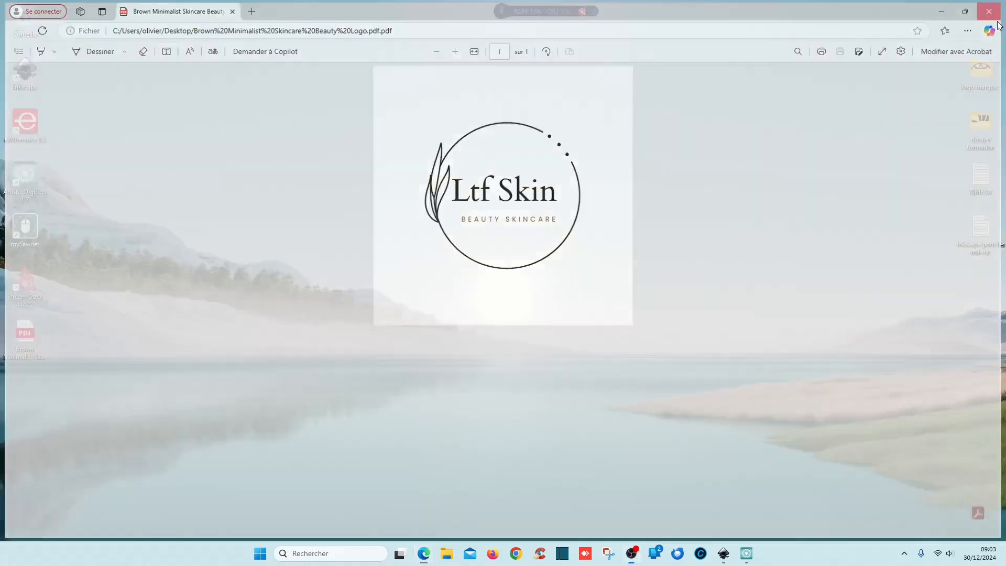
- Switch to Inkscape, deselect the logo in ltf skin.svg and examine the vector edges of the k's foot and diagonal leg
{"action": "left_click", "coordinate": [726, 555]}
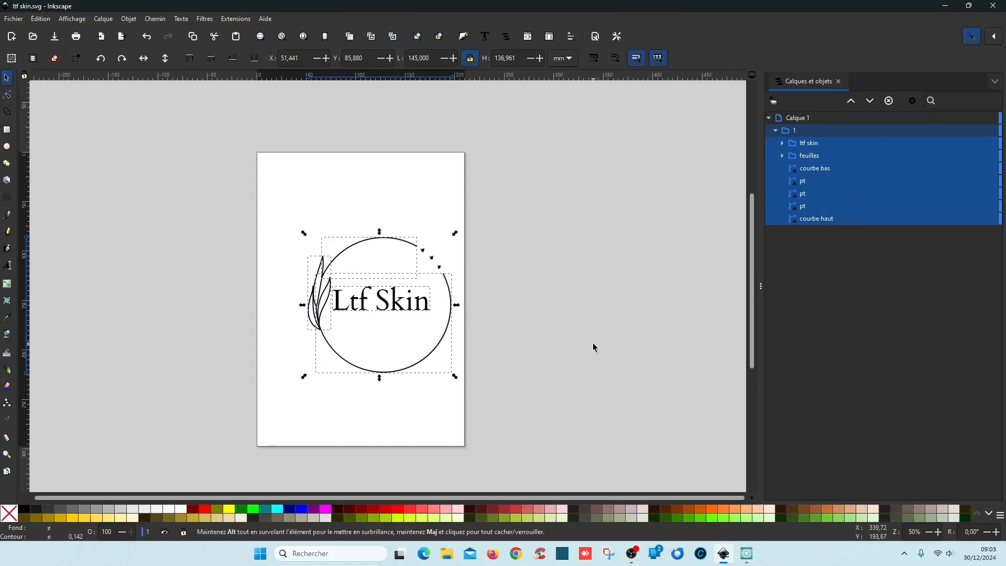
{"action": "left_click", "coordinate": [517, 324]}
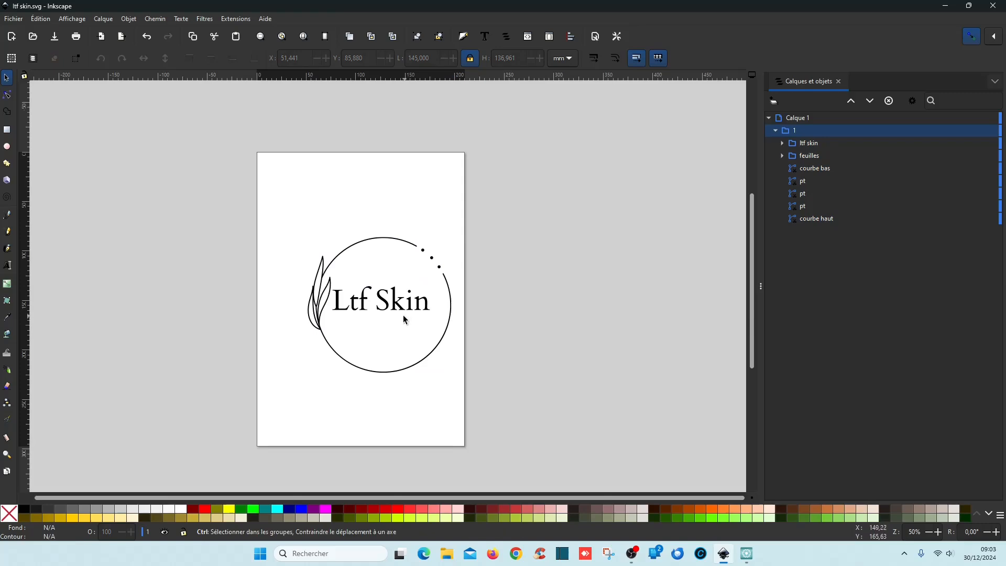
{"action": "scroll", "coordinate": [393, 316], "scroll_direction": "up", "scroll_amount": 2}
{"action": "scroll", "coordinate": [394, 320], "scroll_direction": "up", "scroll_amount": 5}
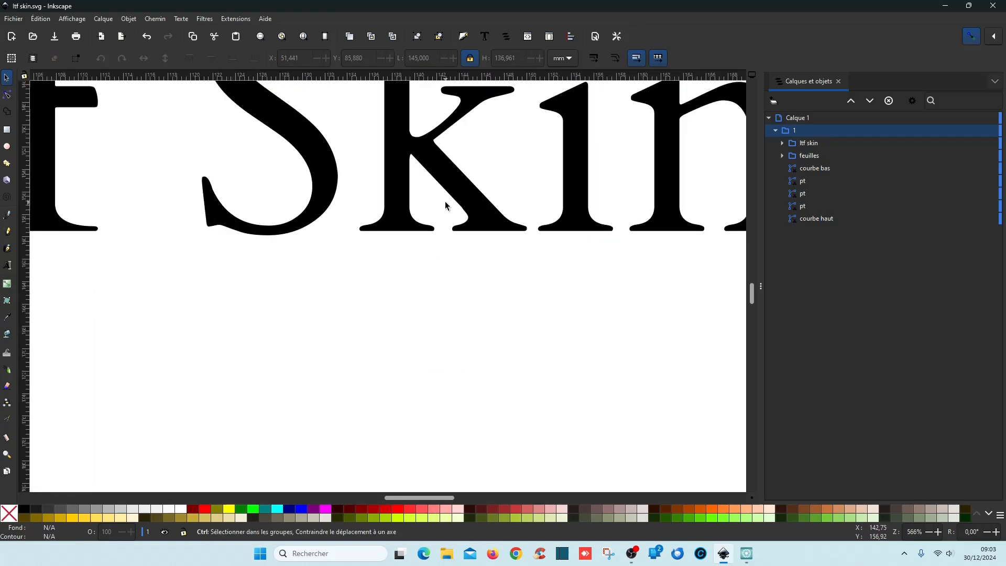
{"action": "scroll", "coordinate": [445, 201], "scroll_direction": "up", "scroll_amount": 9}
{"action": "scroll", "coordinate": [462, 205], "scroll_direction": "down", "scroll_amount": 3}
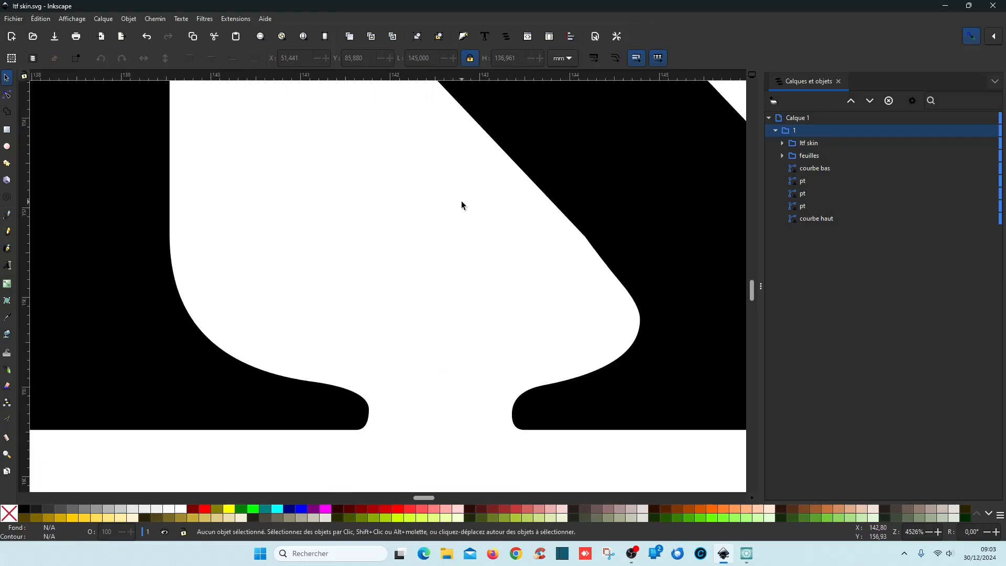
{"action": "scroll", "coordinate": [464, 208], "scroll_direction": "up", "scroll_amount": 5}
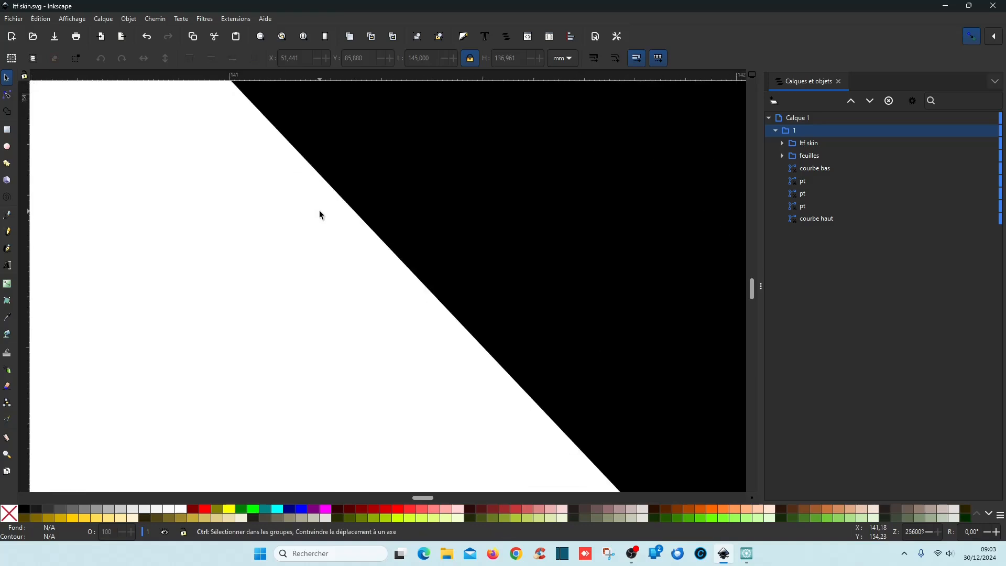
- Examine the inner junction of the k's stem and branches, and check the vector lettering and logo as a whole
{"action": "scroll", "coordinate": [517, 347], "scroll_direction": "down", "scroll_amount": 6}
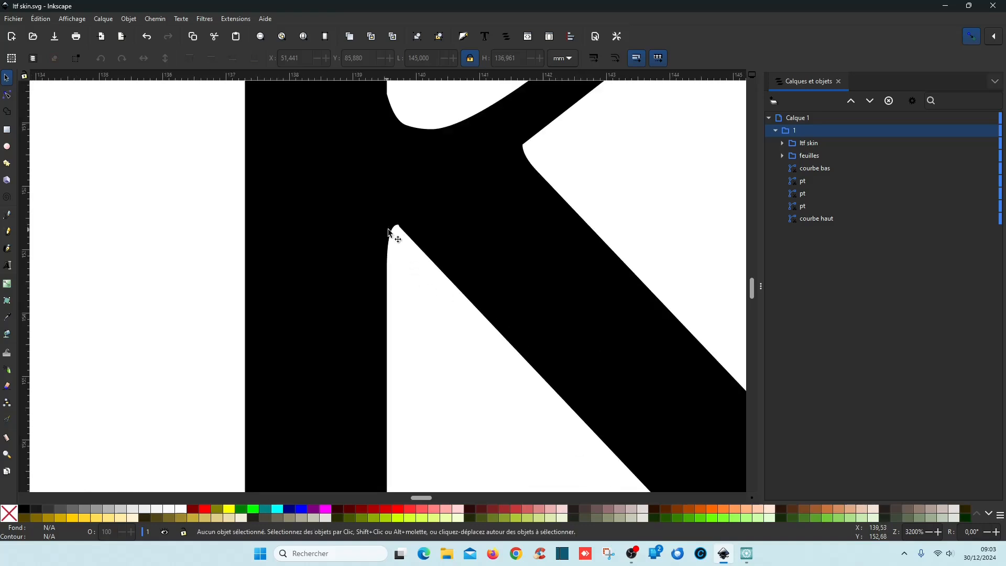
{"action": "scroll", "coordinate": [422, 266], "scroll_direction": "down", "scroll_amount": 2}
{"action": "scroll", "coordinate": [423, 263], "scroll_direction": "up", "scroll_amount": 1}
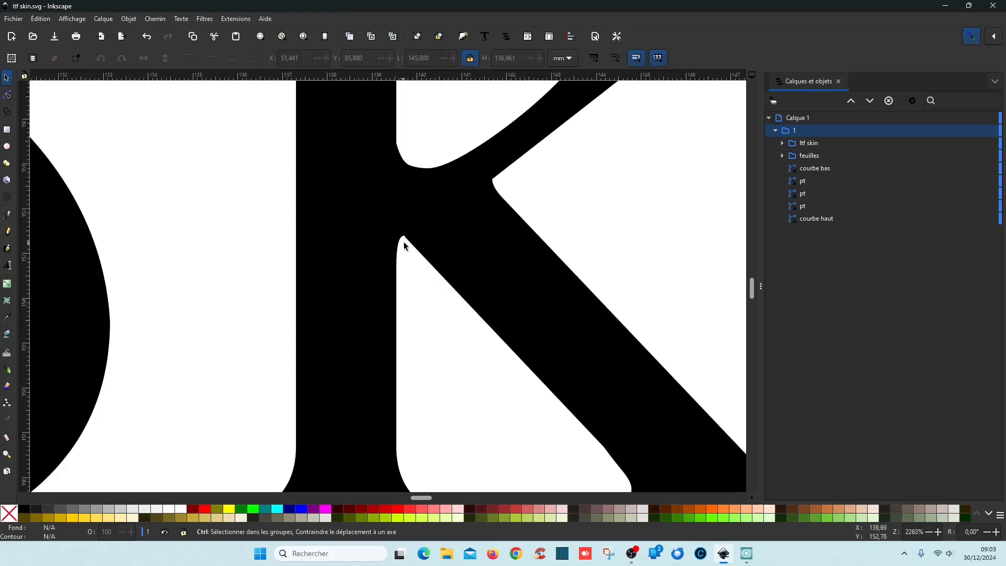
{"action": "scroll", "coordinate": [427, 311], "scroll_direction": "down", "scroll_amount": 3}
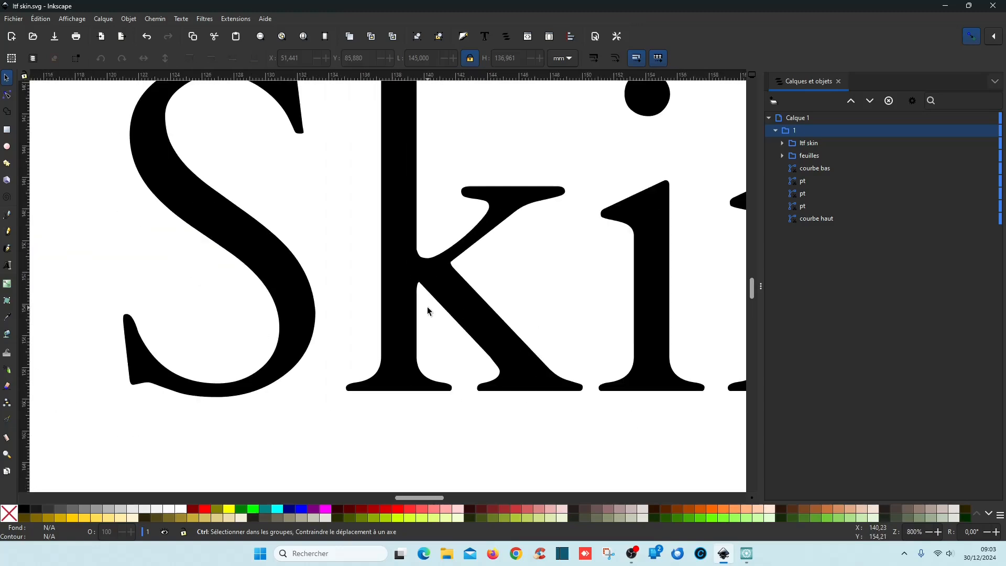
{"action": "scroll", "coordinate": [427, 310], "scroll_direction": "down", "scroll_amount": 2}
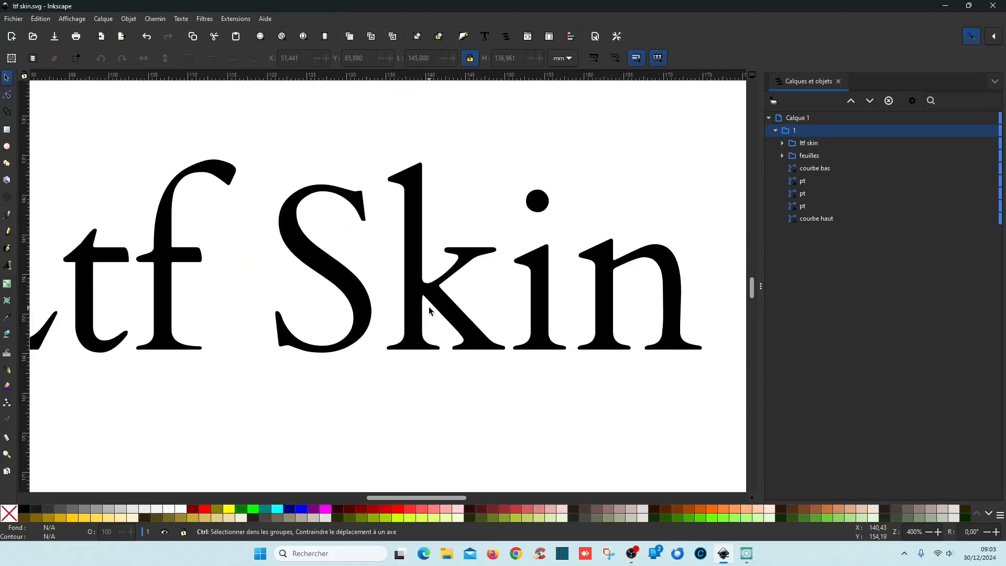
{"action": "scroll", "coordinate": [429, 306], "scroll_direction": "down", "scroll_amount": 4}
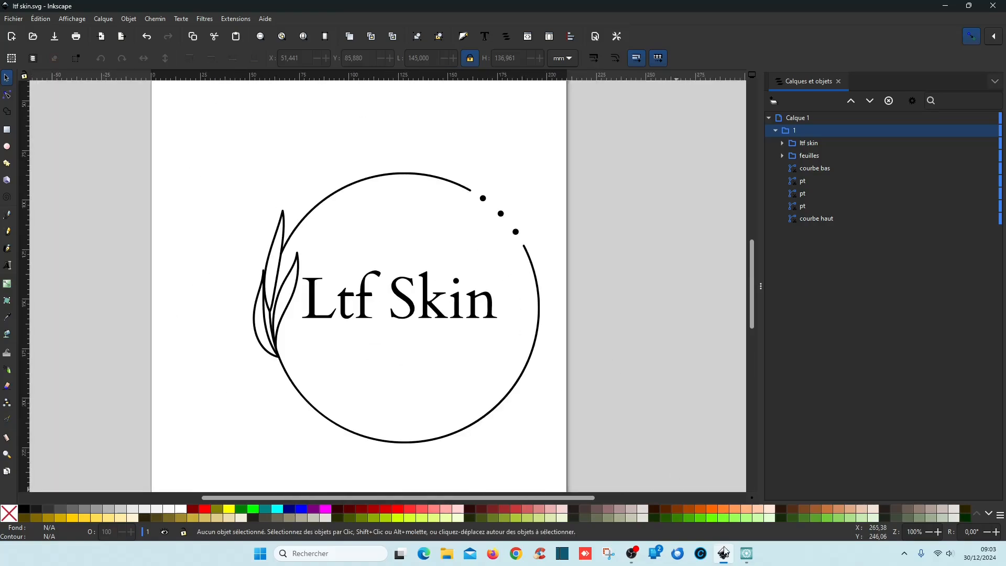
- Switch back to Artistic Digitizer and view the full embroidery design in its hoop
{"action": "left_click", "coordinate": [751, 560]}
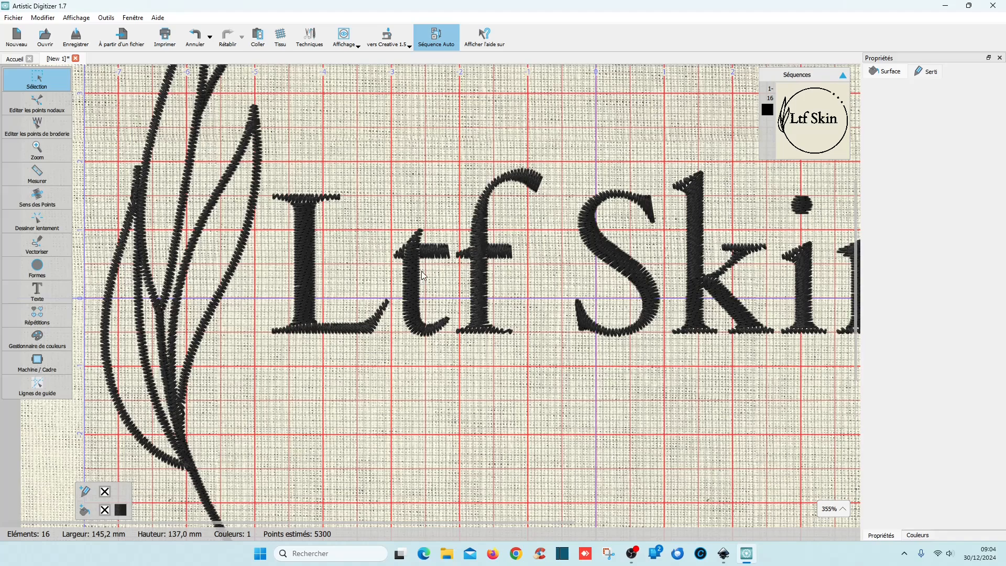
{"action": "scroll", "coordinate": [581, 359], "scroll_direction": "down", "scroll_amount": 5}
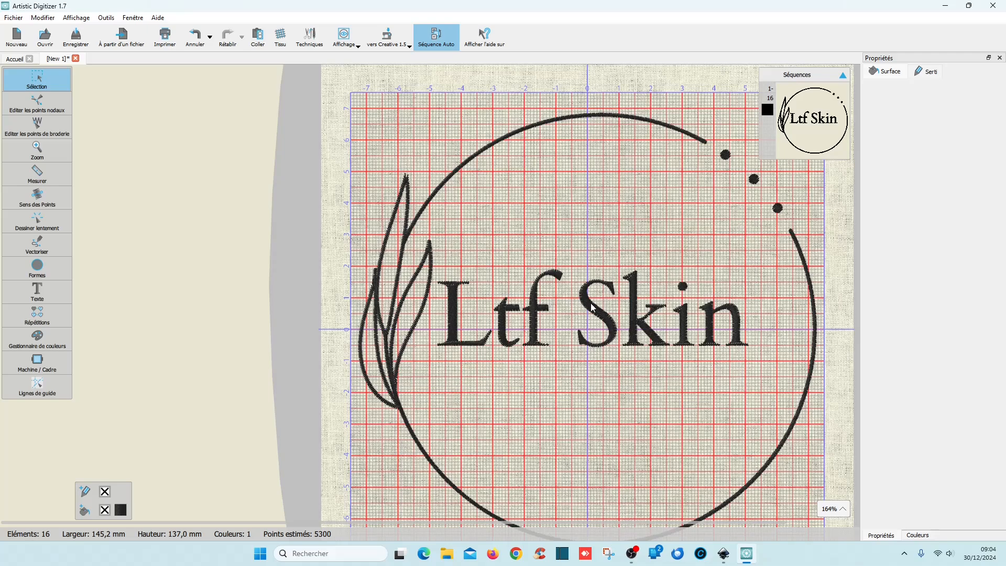
{"action": "scroll", "coordinate": [593, 308], "scroll_direction": "down", "scroll_amount": 1}
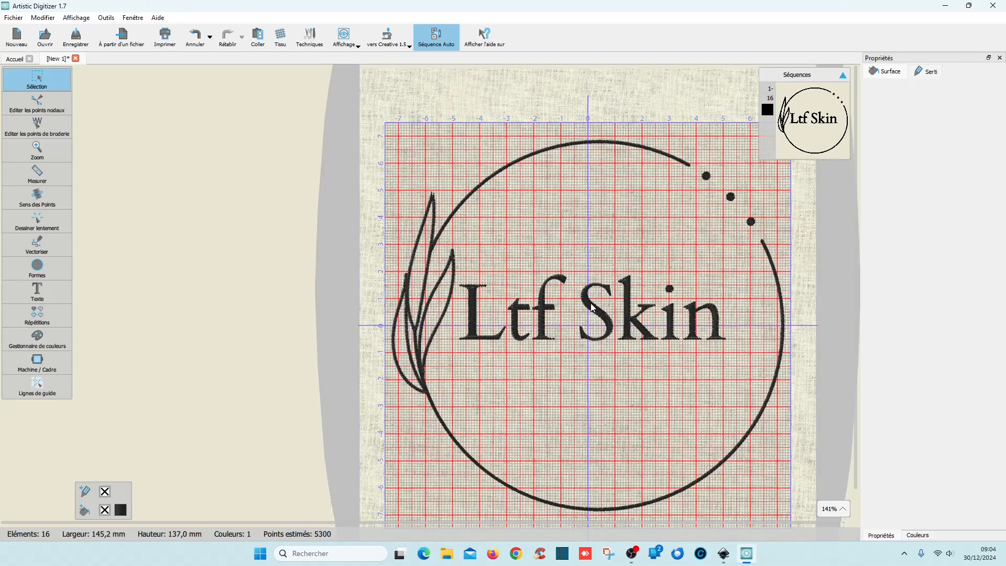